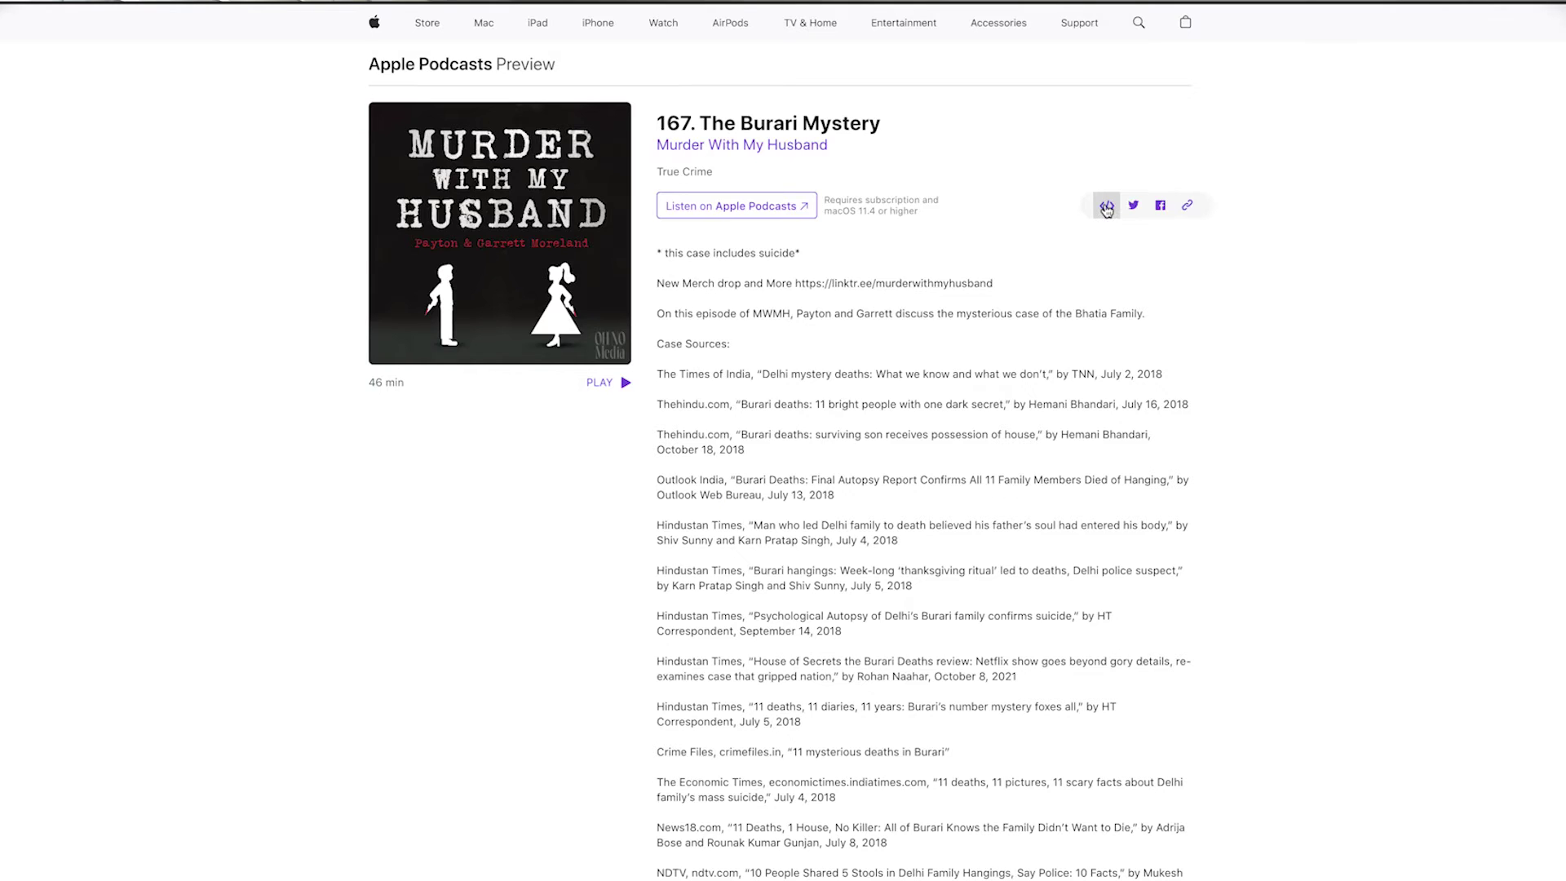
# - Copy episode 167's Apple Podcasts embed code and save it in the Test page's HTML embed
pyautogui.click(1106, 207)
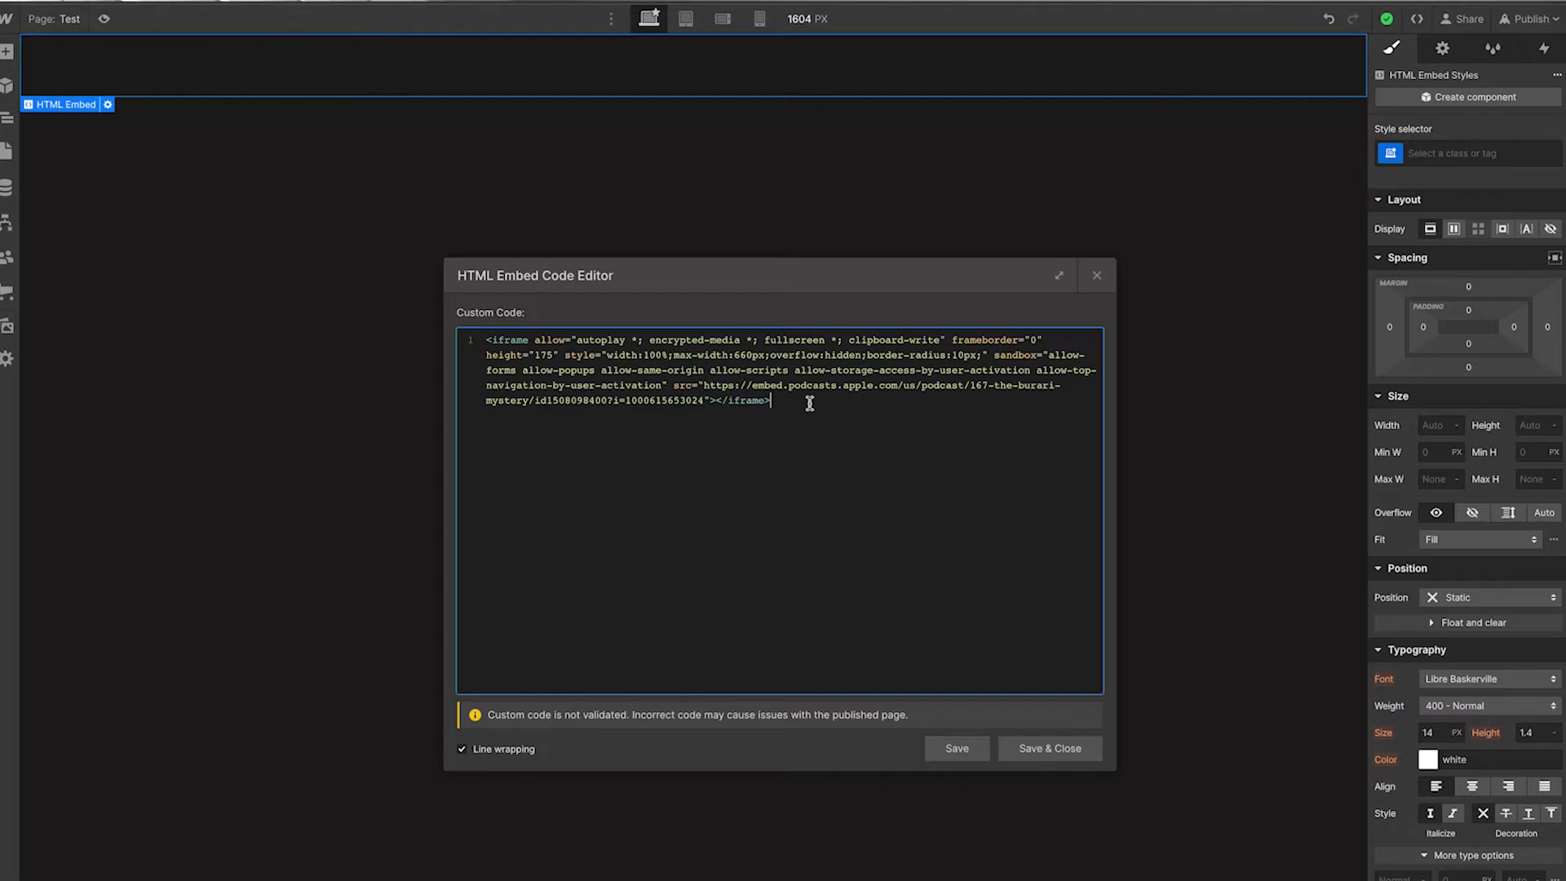
pyautogui.click(958, 748)
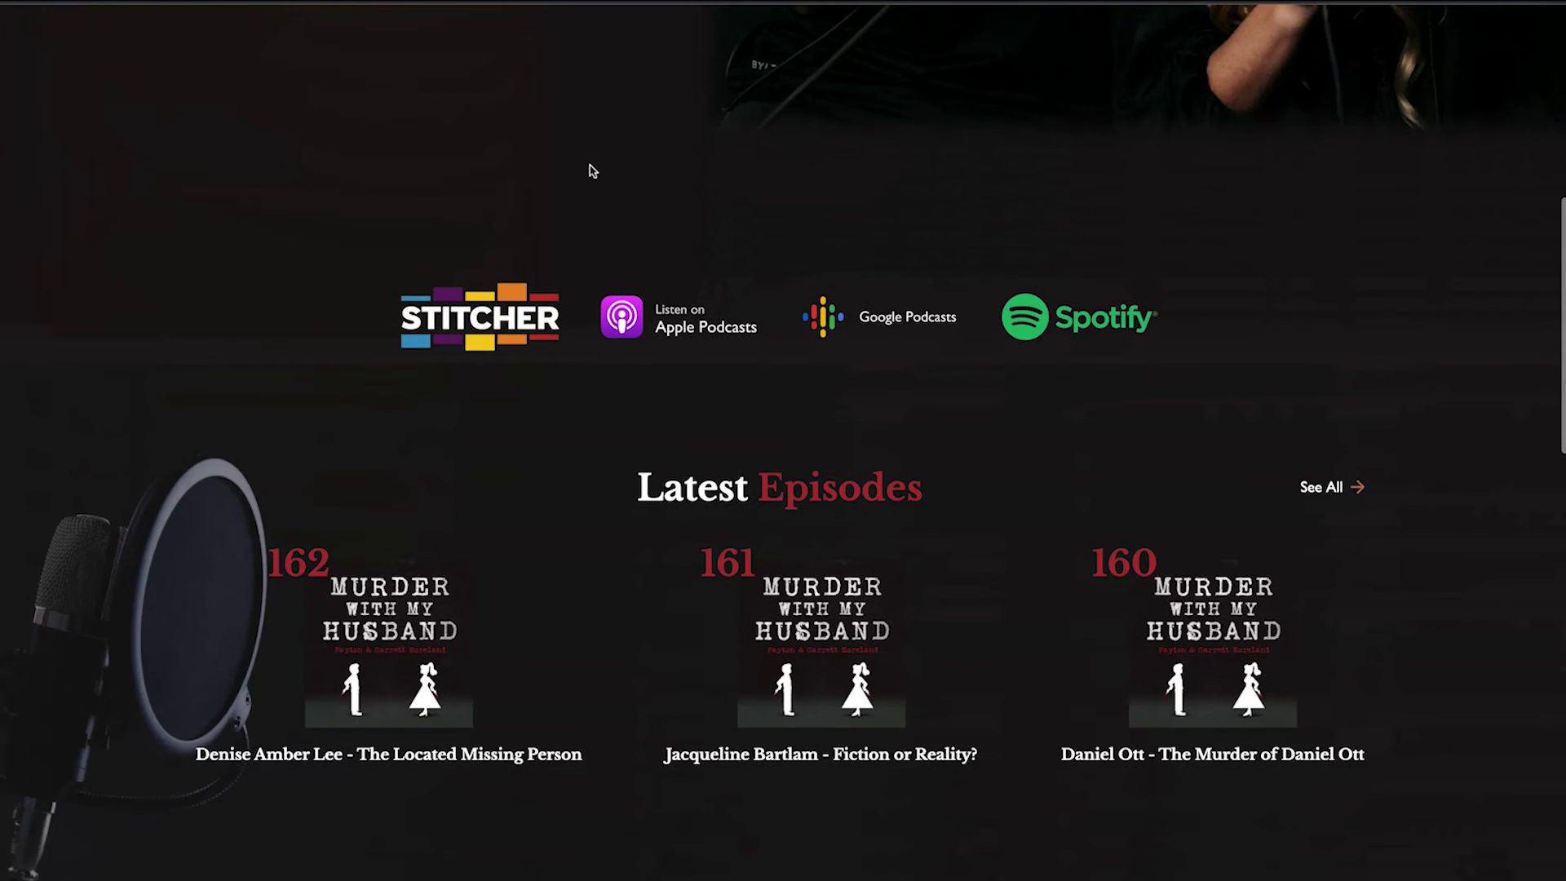
# - Open episode 162 from Latest Episodes, toggle Case Sources, and play its Apple Podcasts embed
pyautogui.scroll(-6, 592, 170)
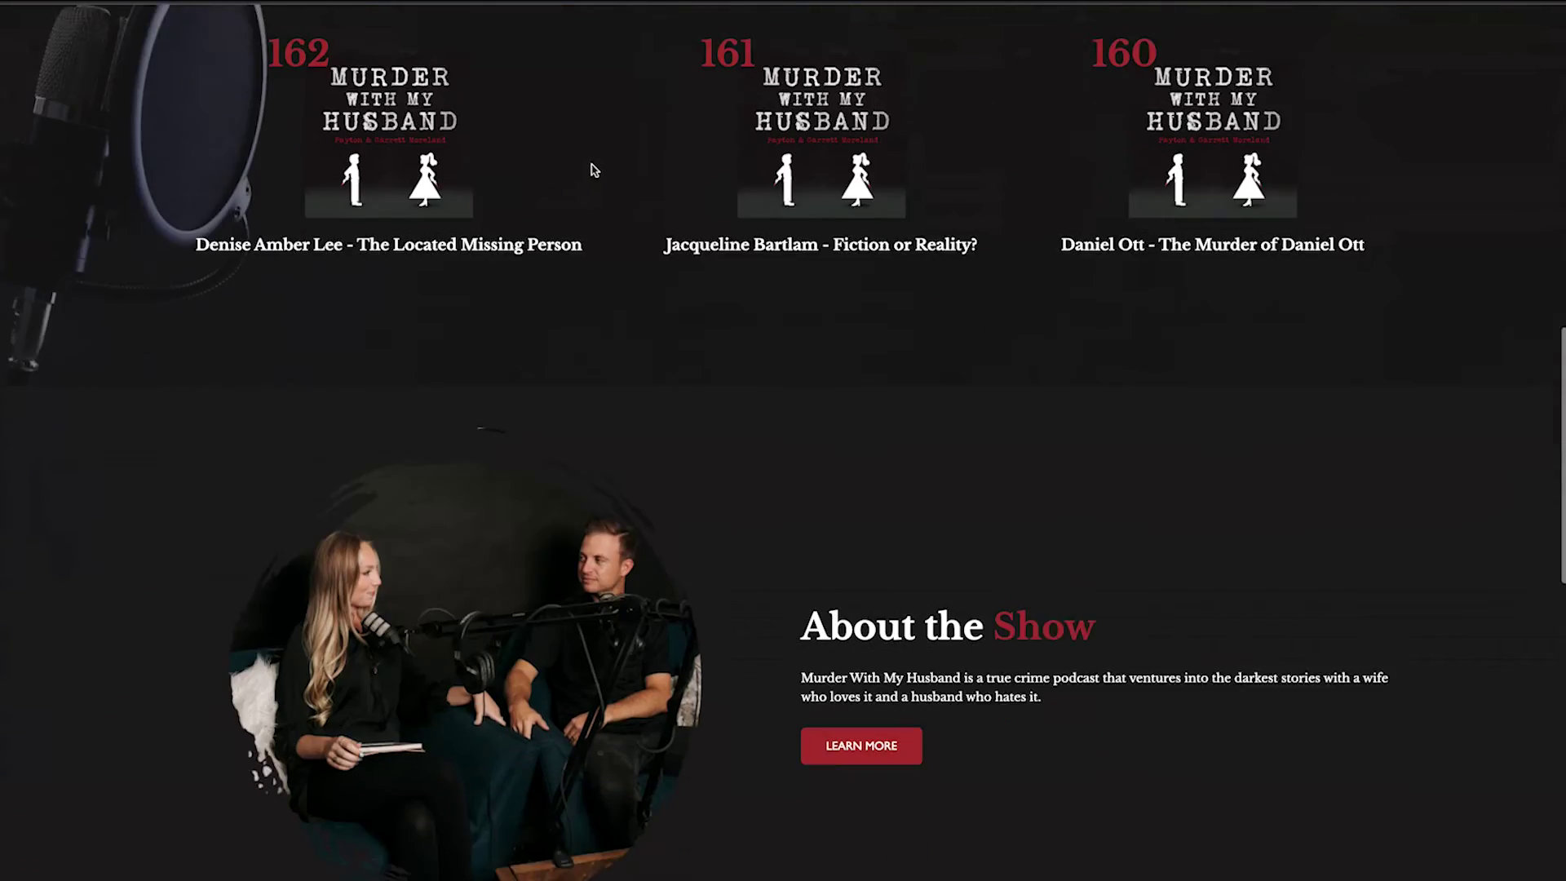
pyautogui.scroll(-2, 593, 170)
pyautogui.scroll(6, 490, 263)
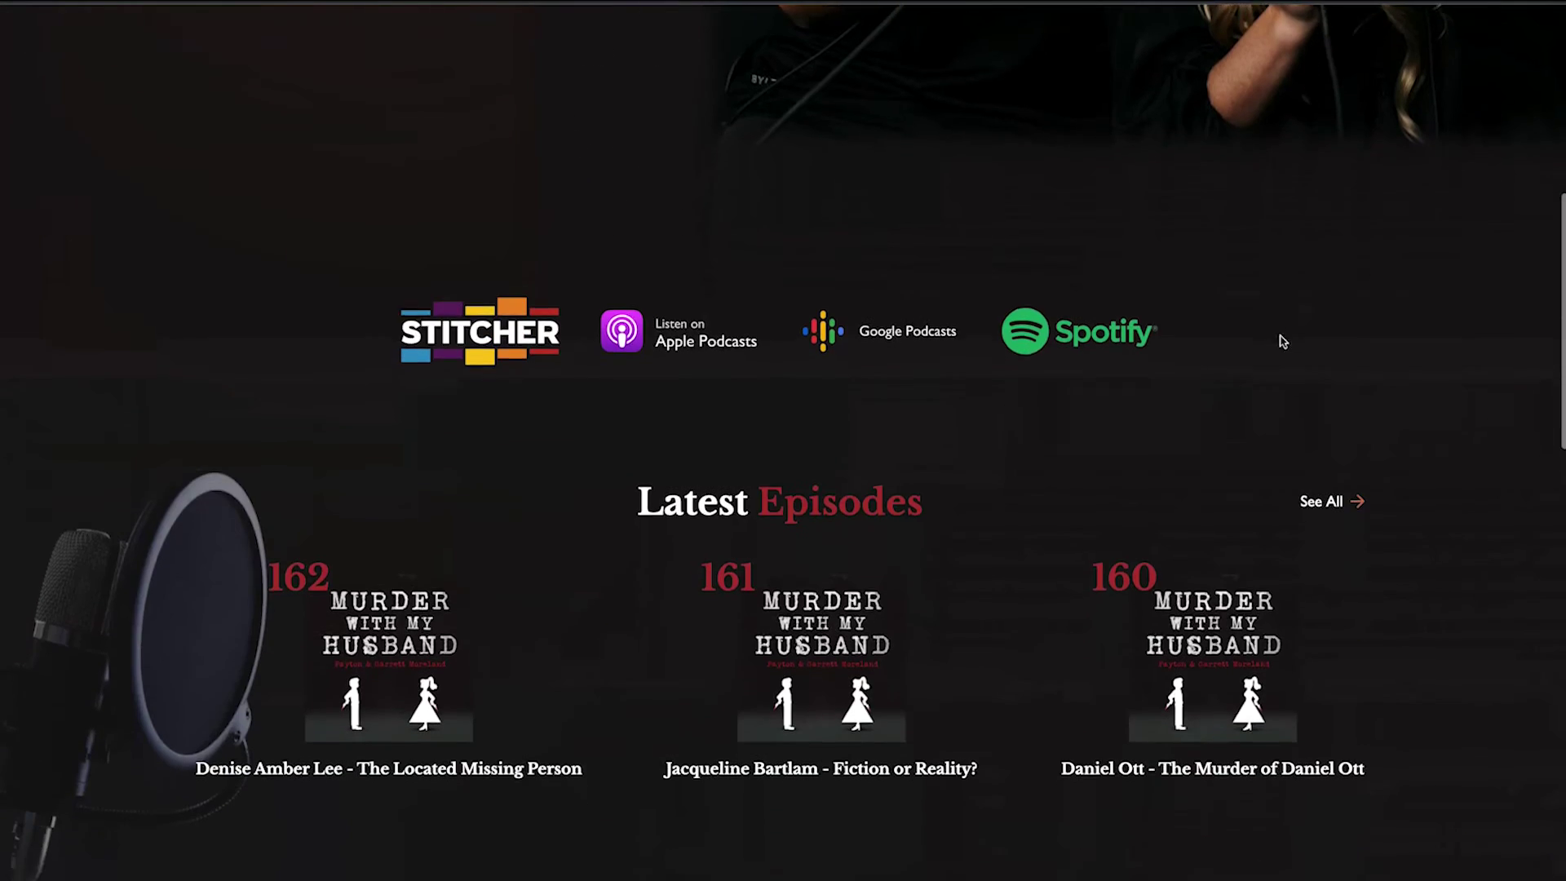
pyautogui.click(576, 594)
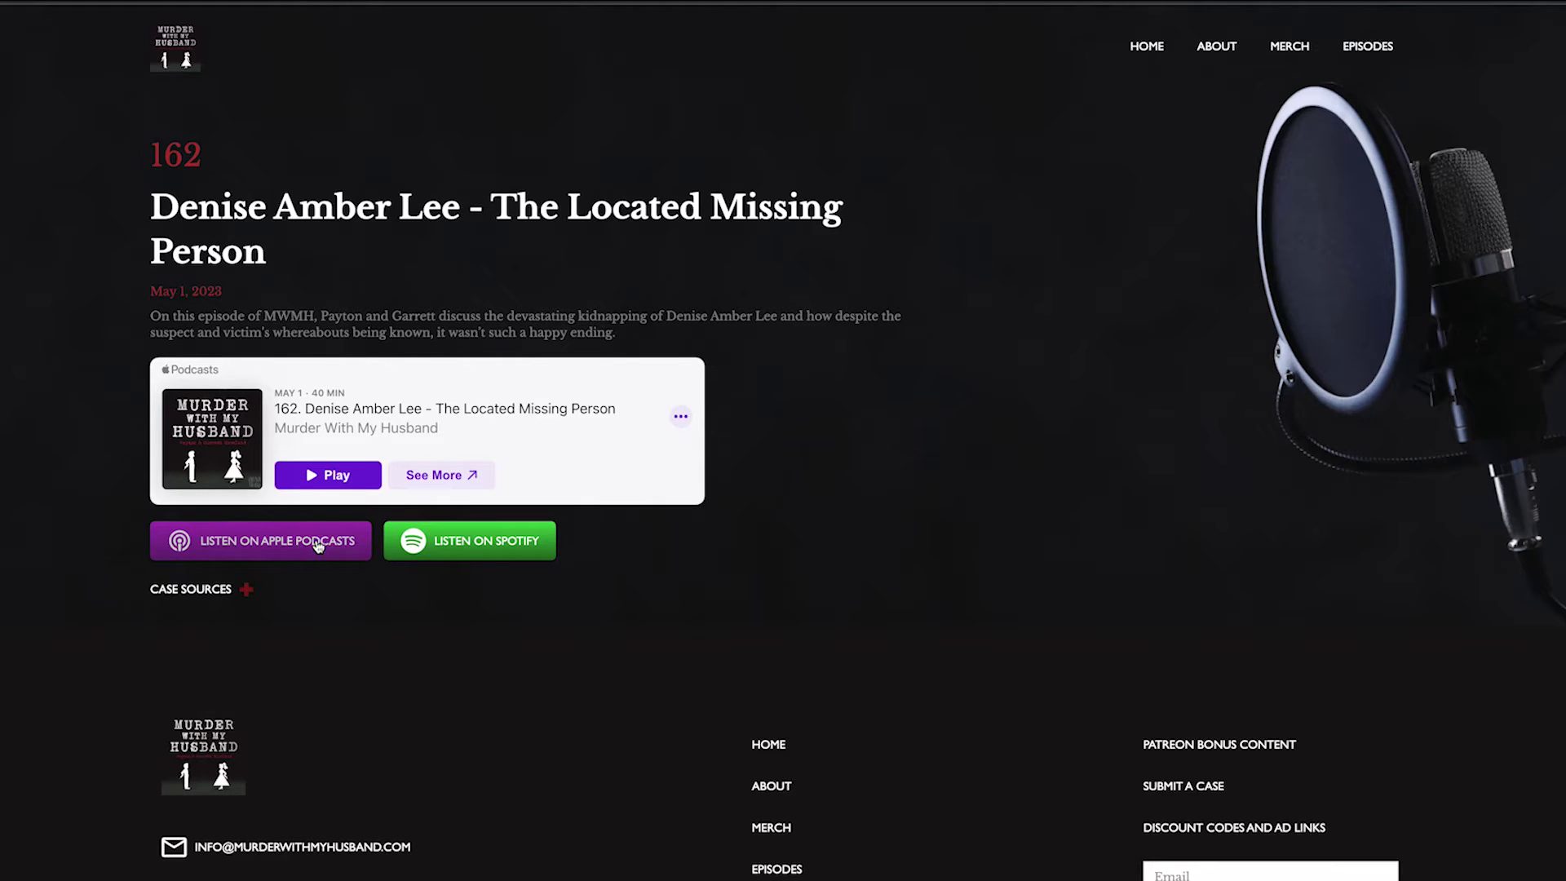
pyautogui.click(266, 597)
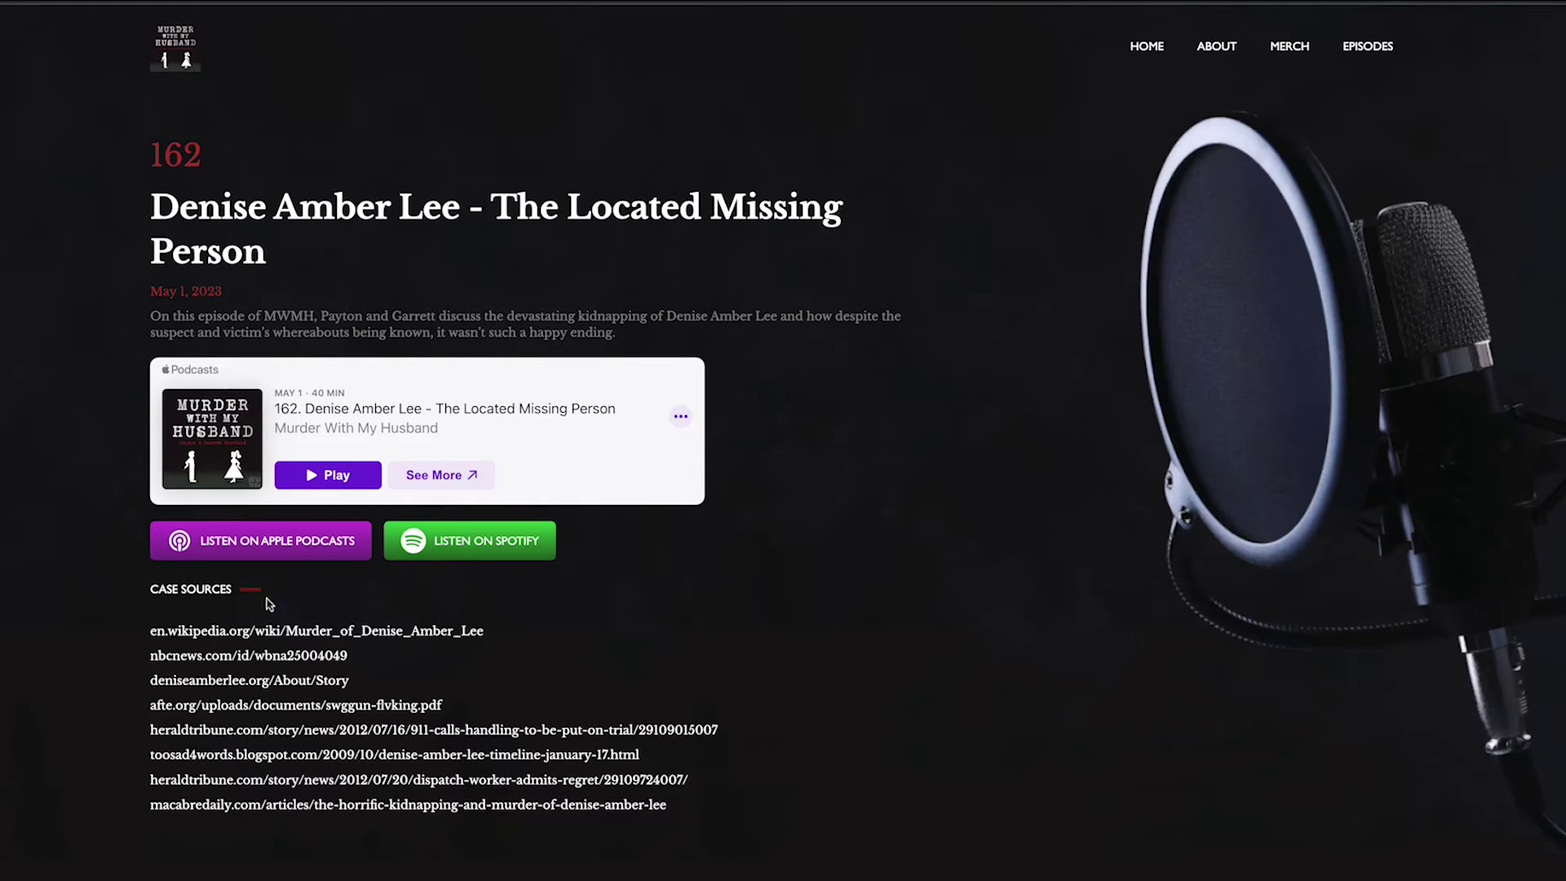
pyautogui.click(198, 590)
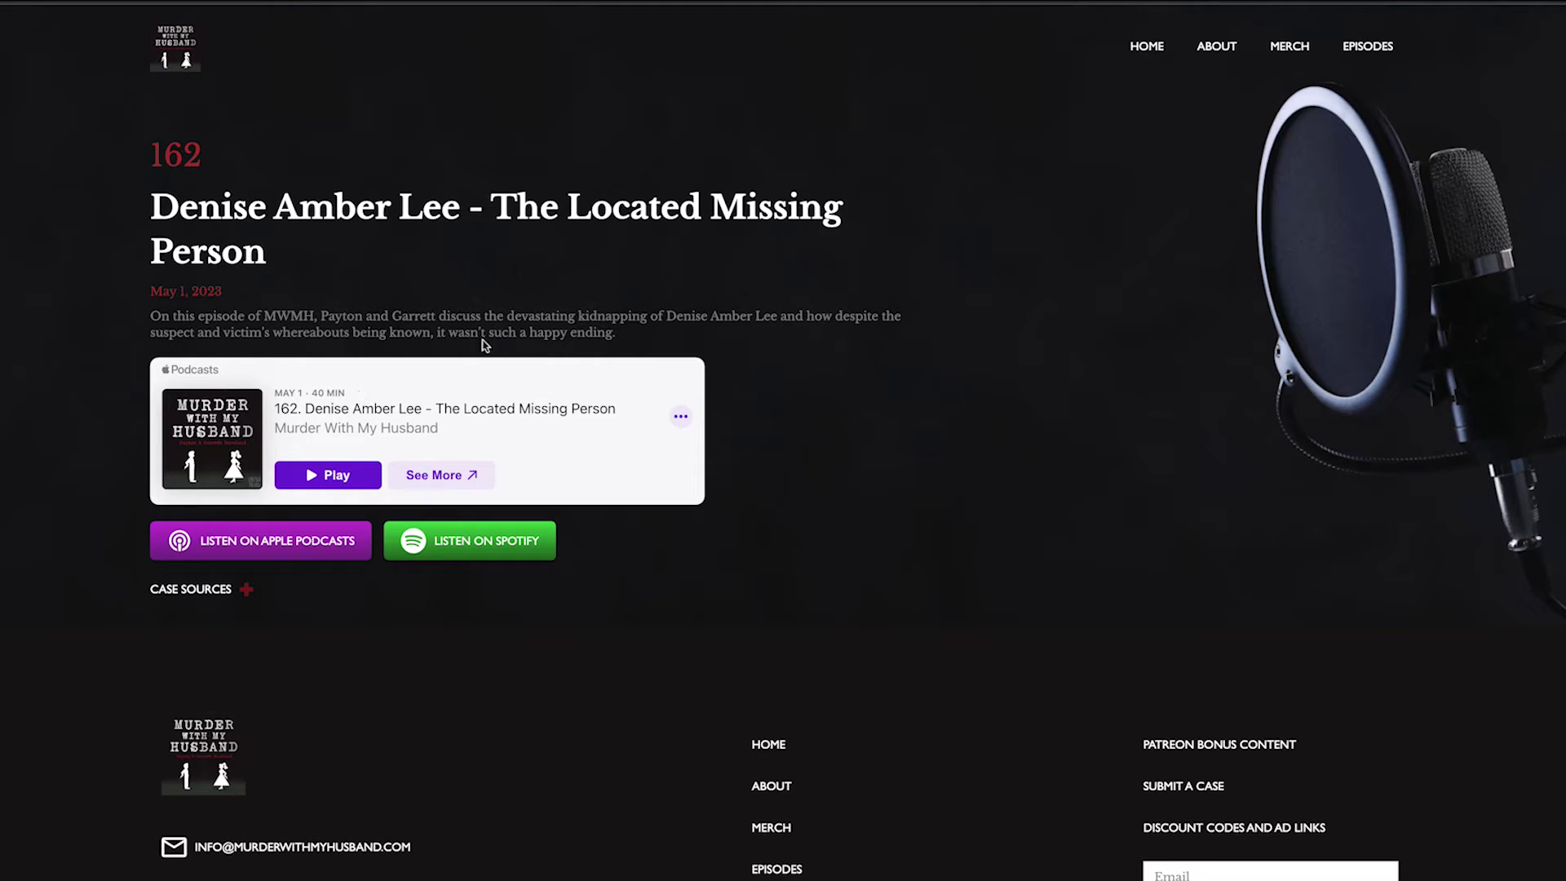
pyautogui.click(355, 481)
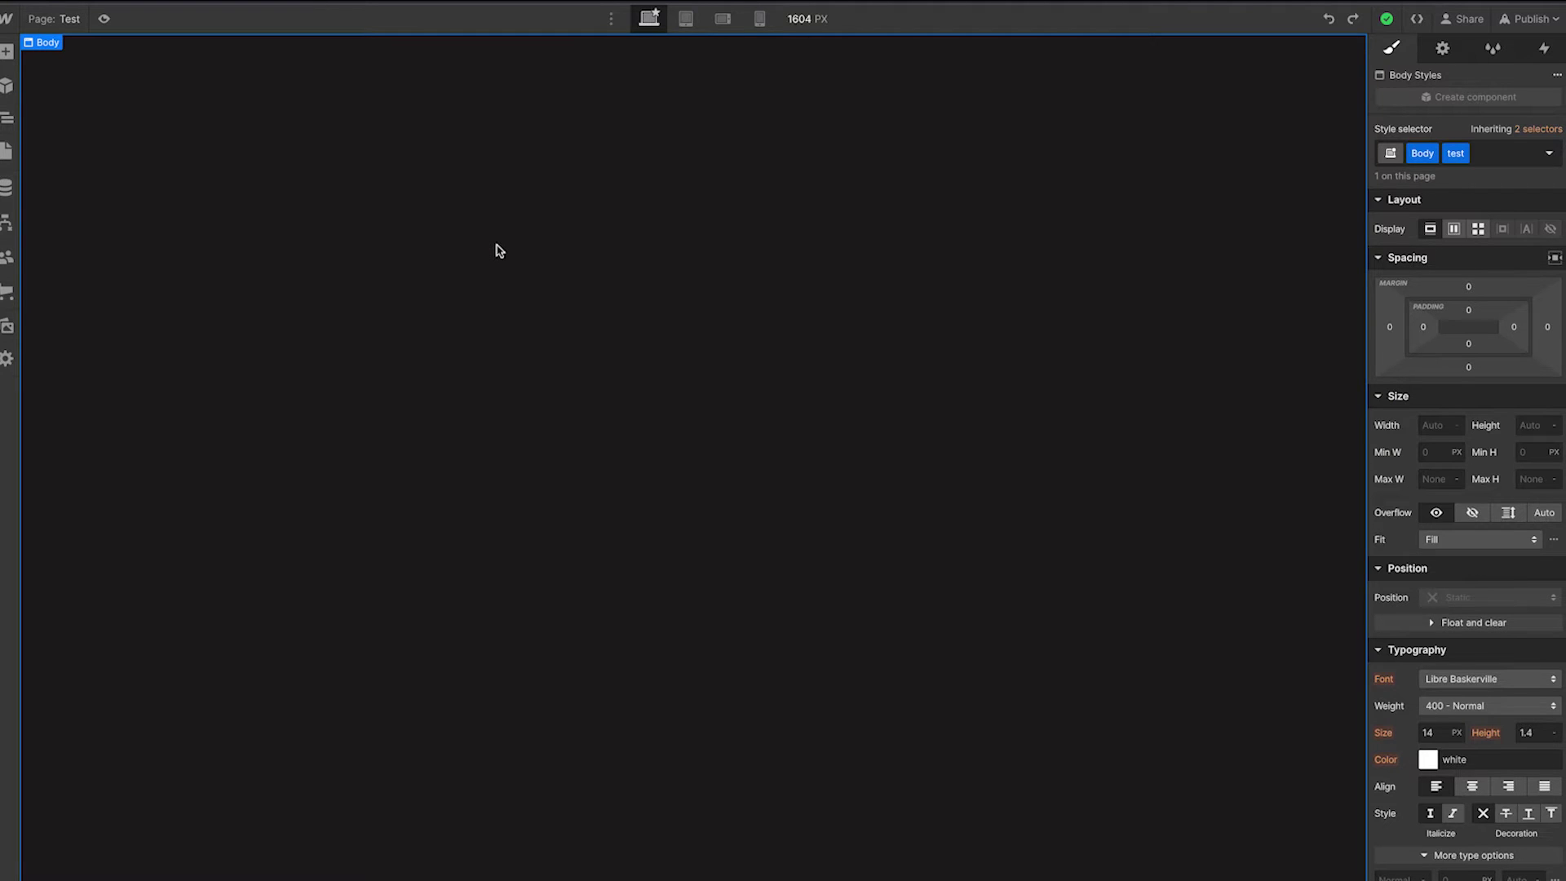
# - Add an HTML Embed element to the Test page by searching 'em' in Quick Find
pyautogui.hotkey('ctrl', 'k')
pyautogui.write('em')
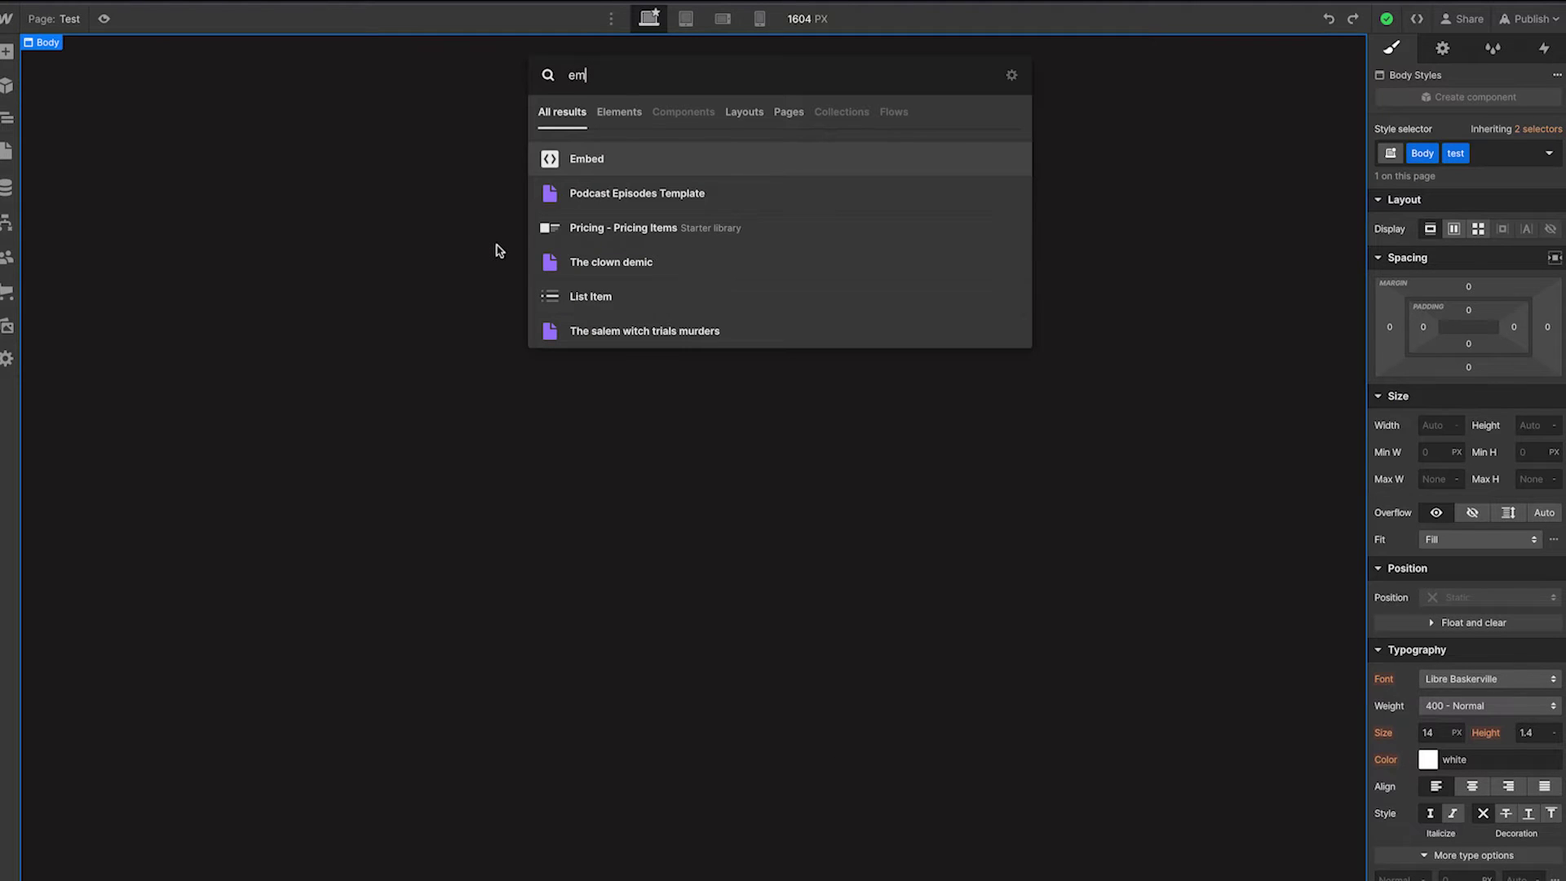
pyautogui.click(681, 161)
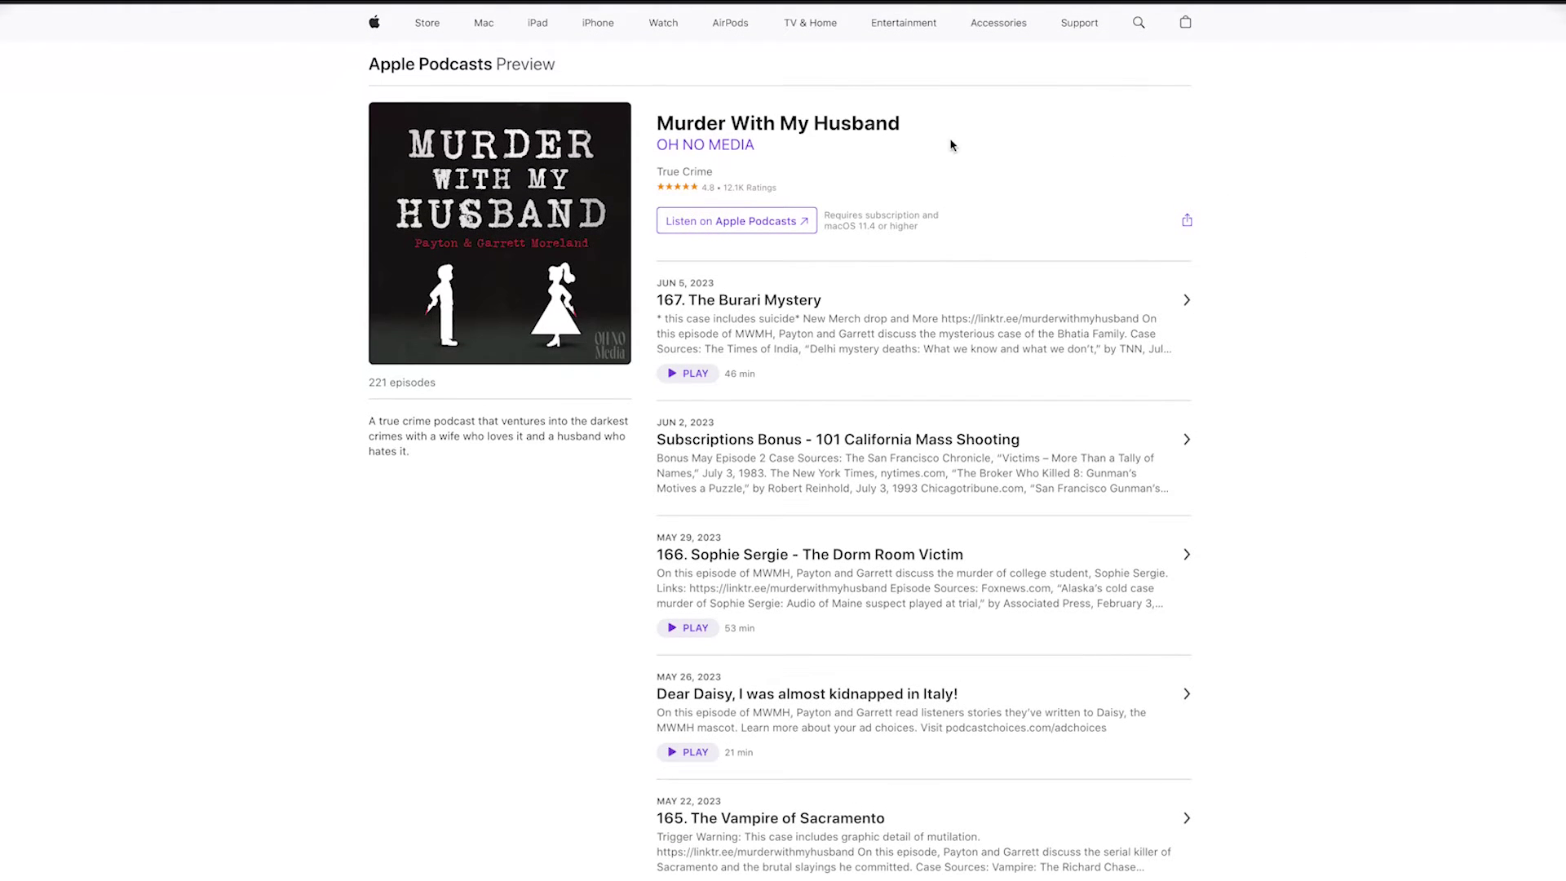
# - Open episode '167. The Burari Mystery' and copy its embed code from the share options
pyautogui.click(1185, 301)
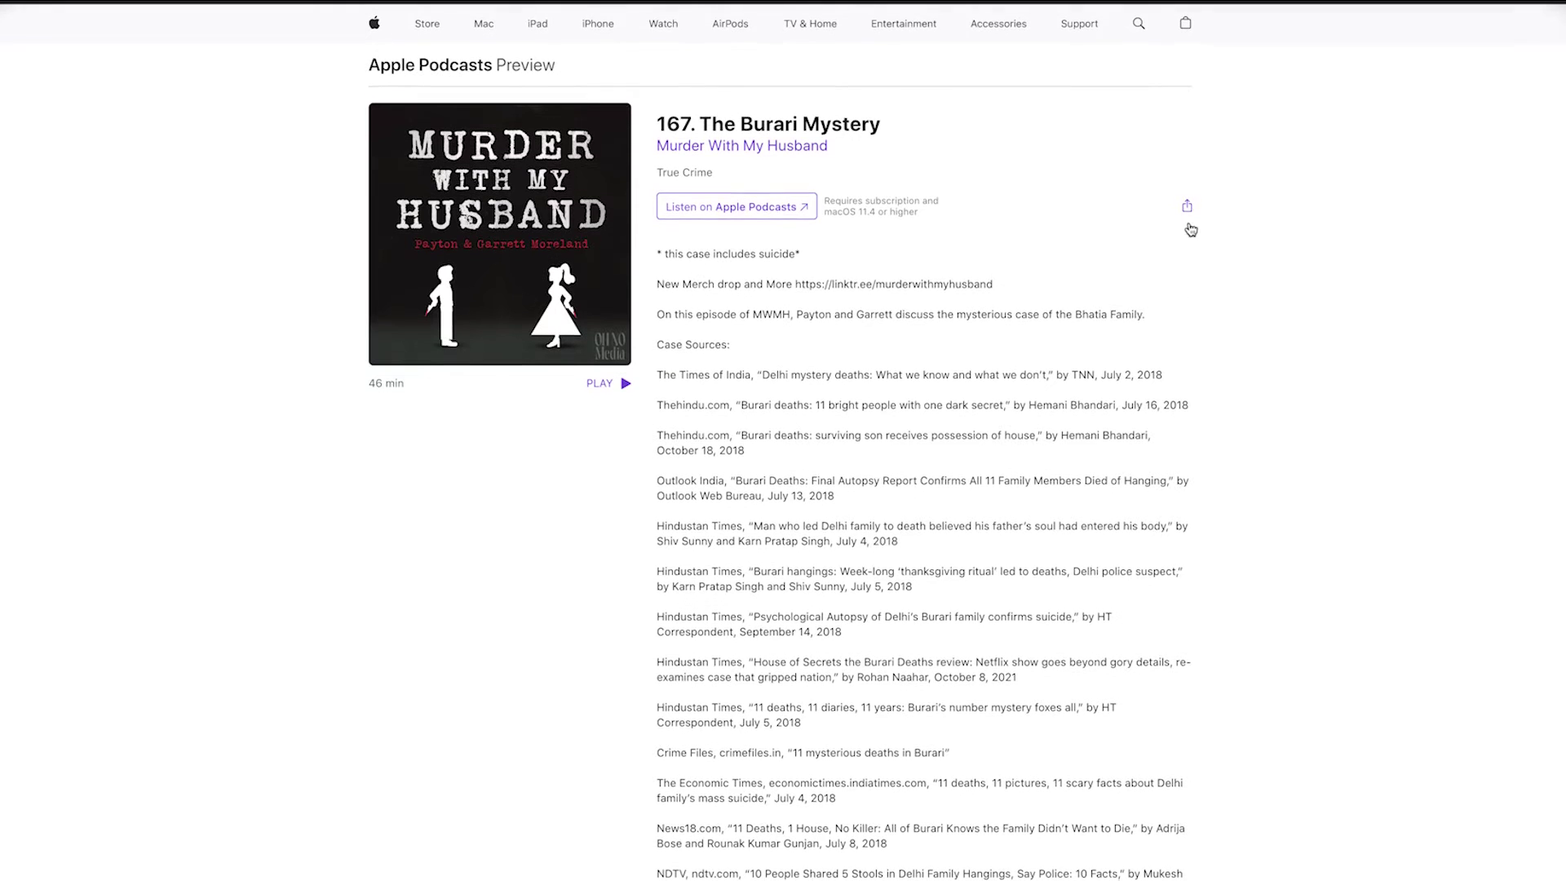
pyautogui.click(1187, 207)
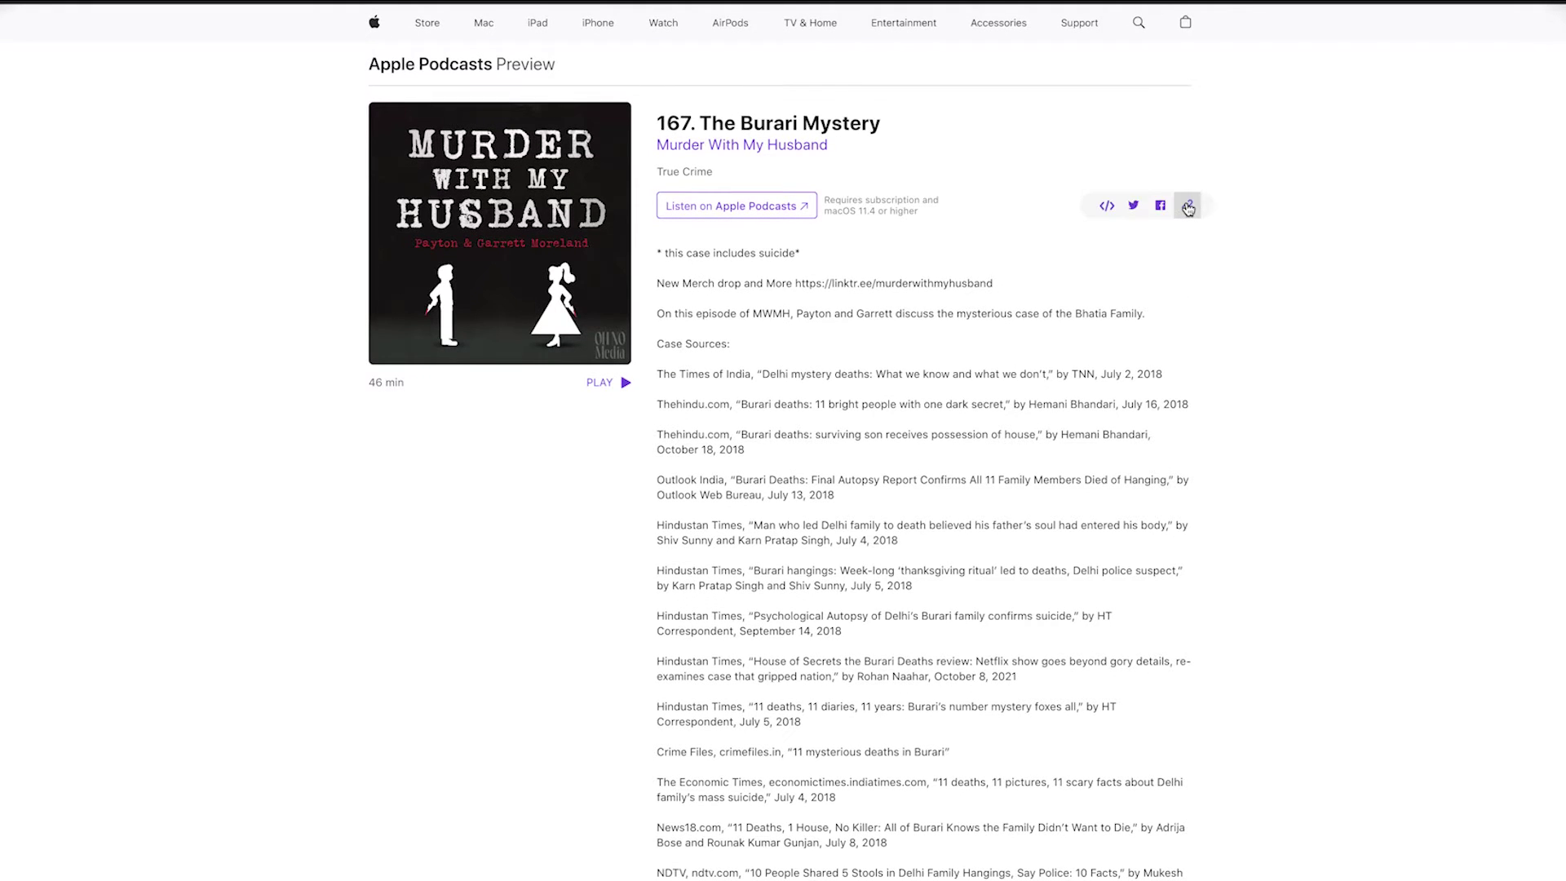
pyautogui.click(1106, 206)
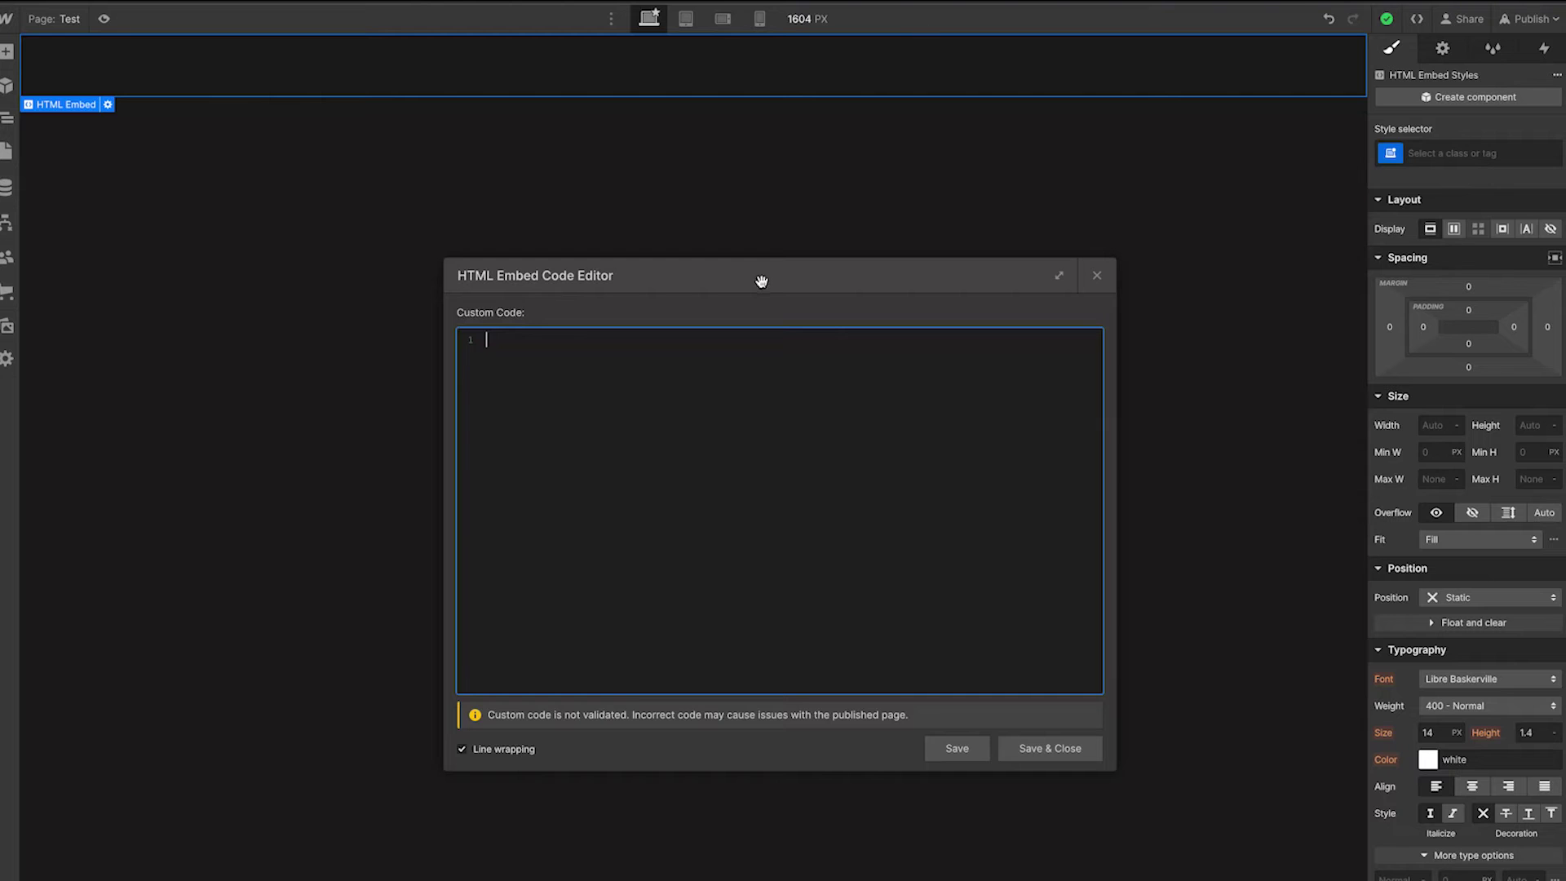
# - Paste episode 167's iframe code into the HTML embed and save it
pyautogui.press('super+v')
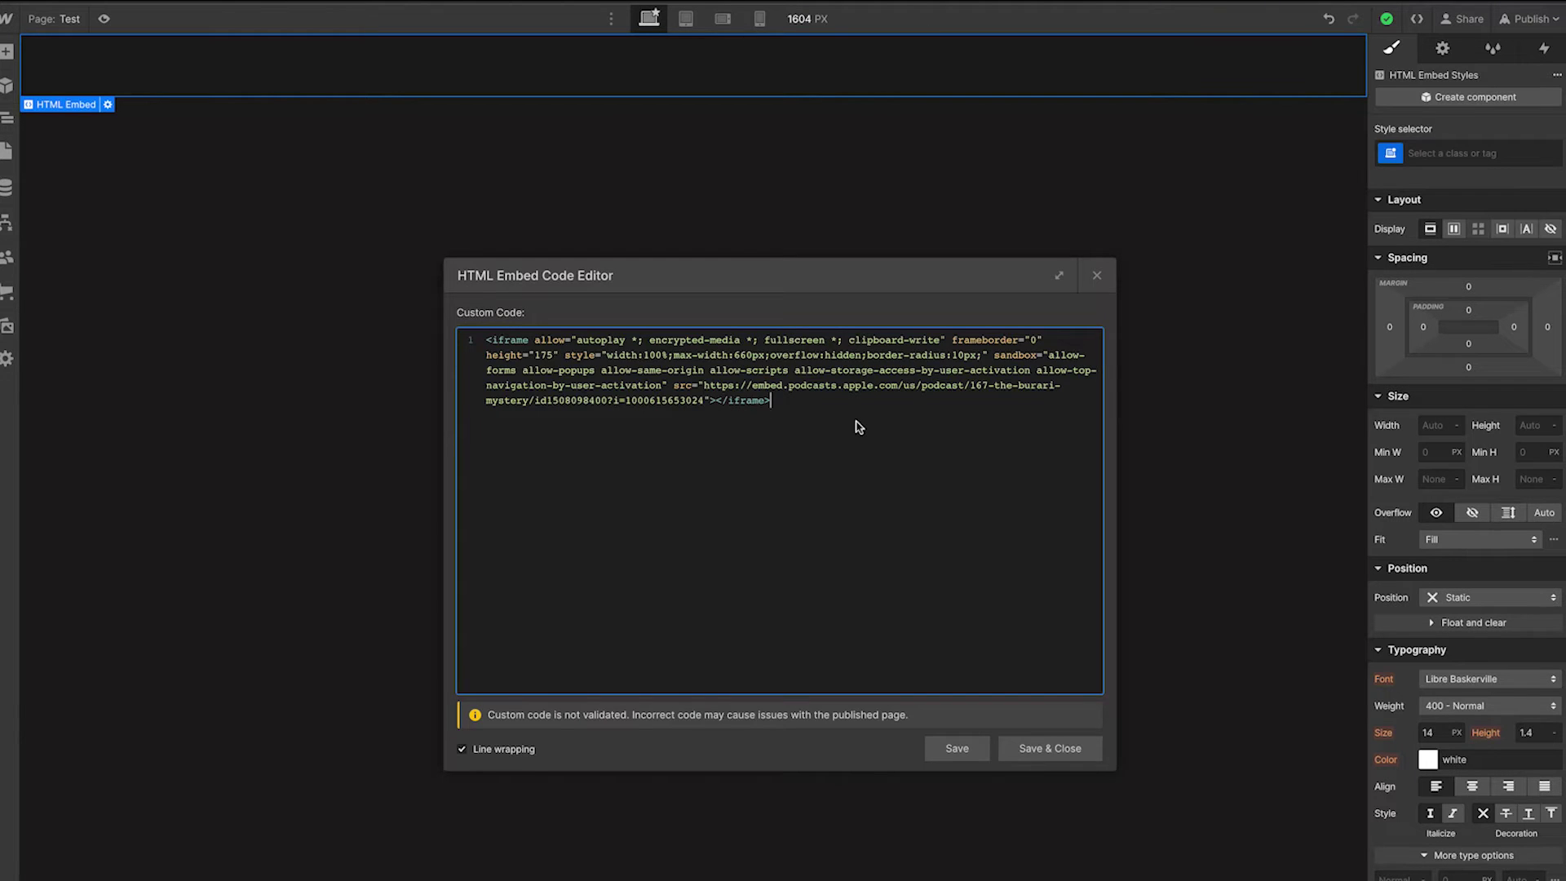
pyautogui.click(957, 749)
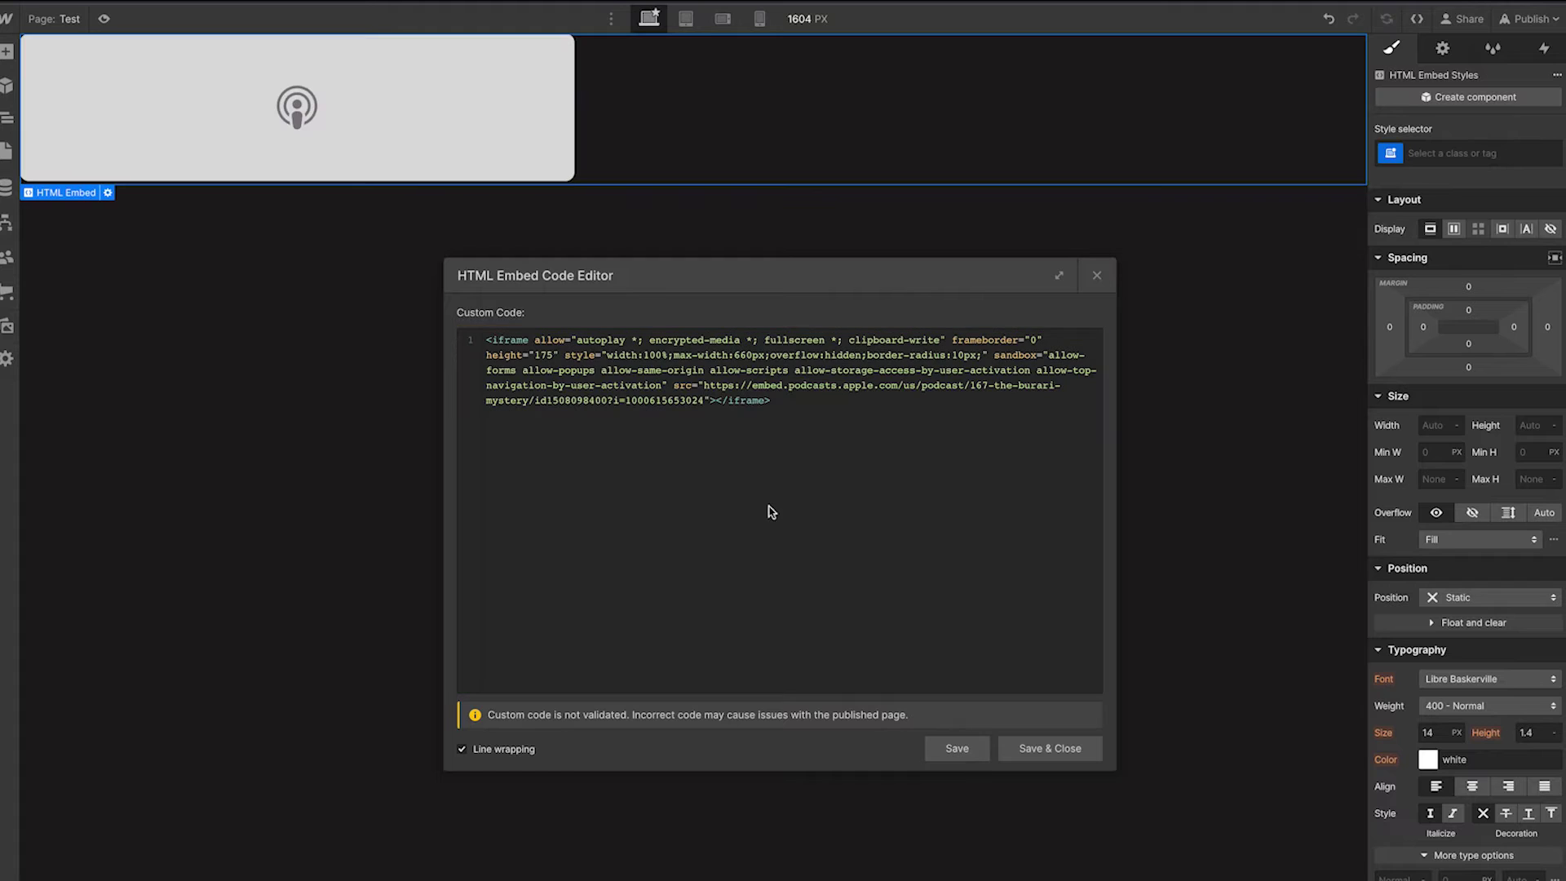
pyautogui.press('Escape')
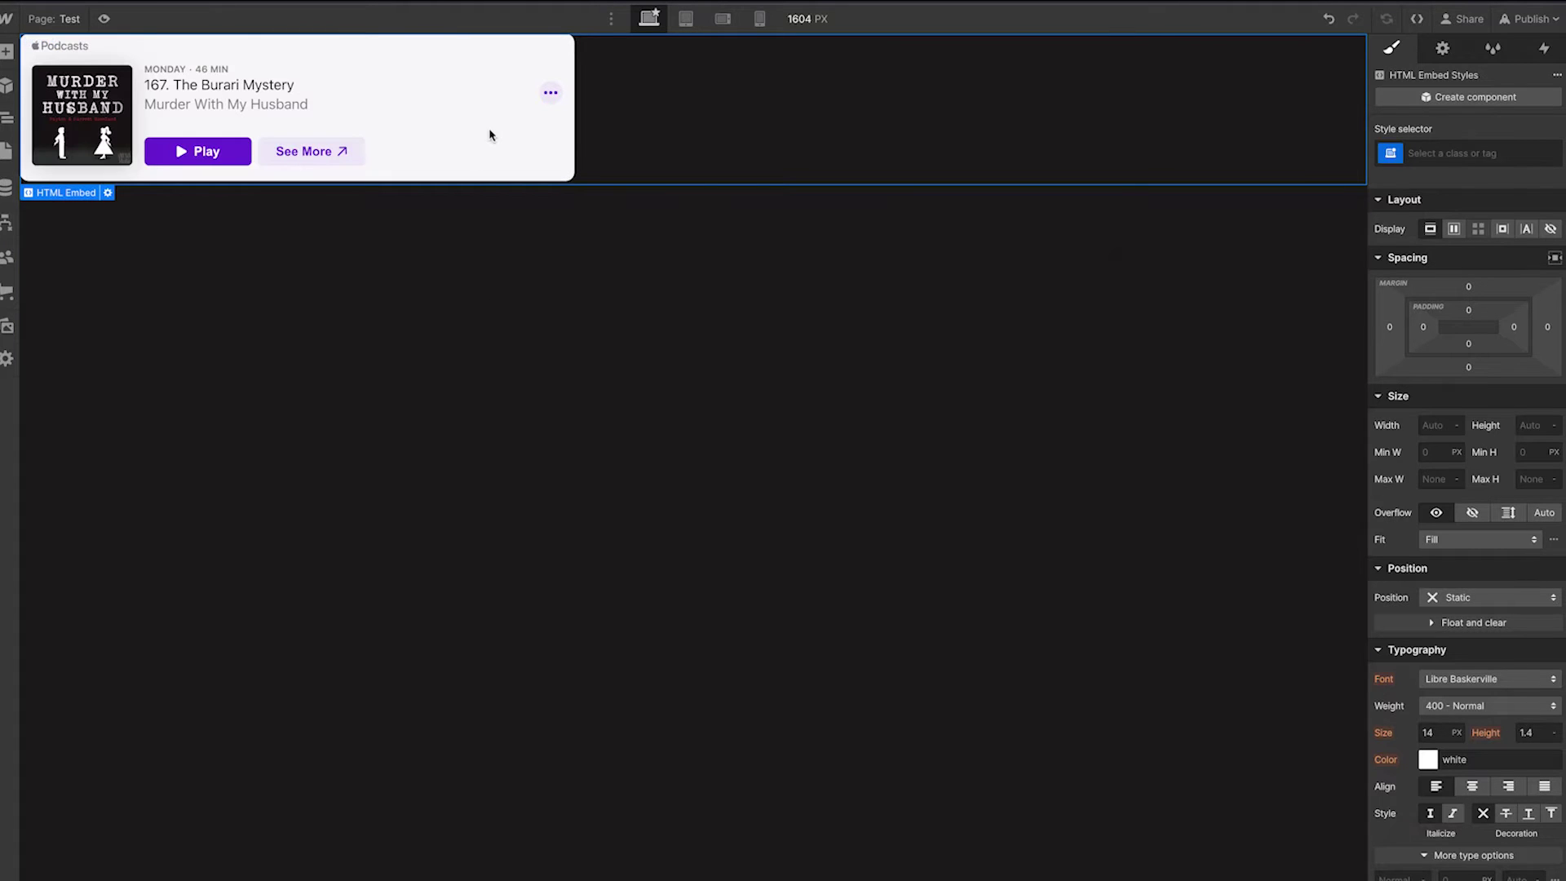
# - Preview the Test page to check the player, then begin a new CMS collection
pyautogui.click(526, 194)
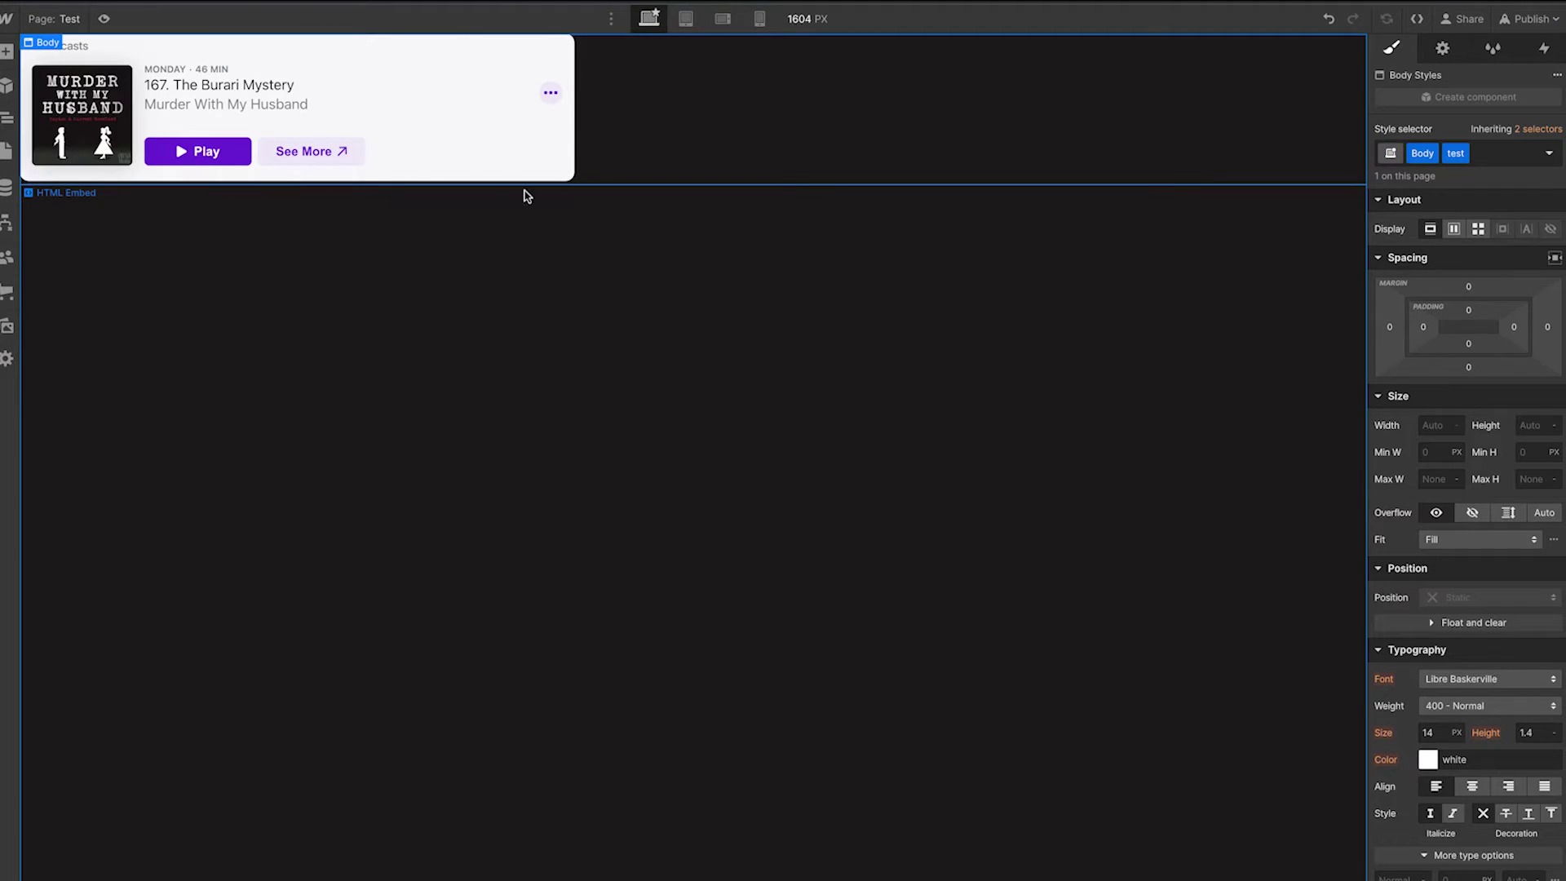
pyautogui.click(104, 19)
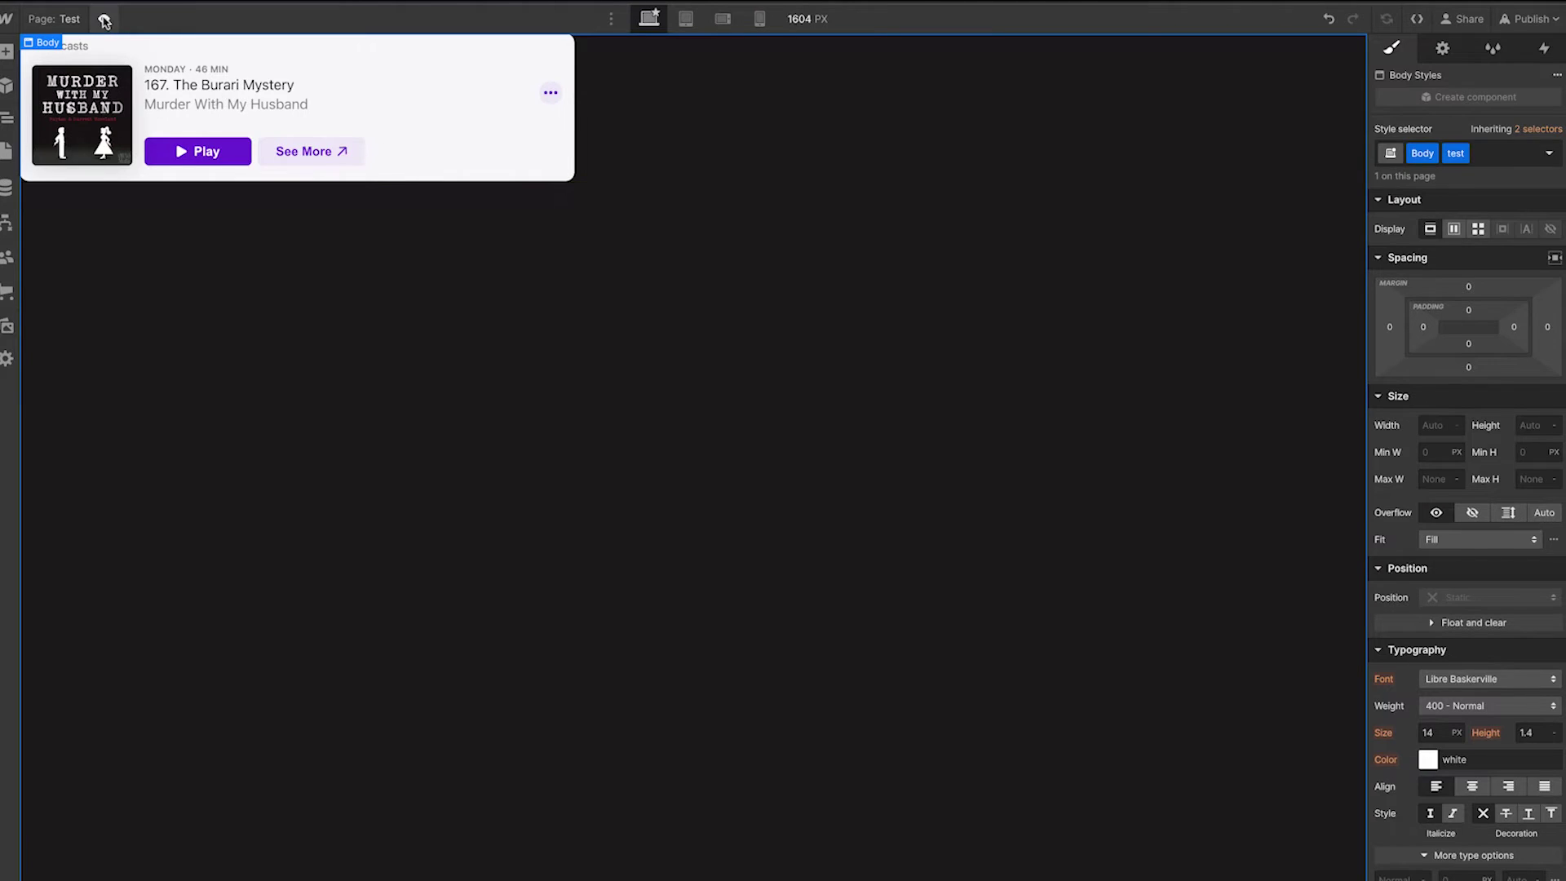
pyautogui.click(103, 21)
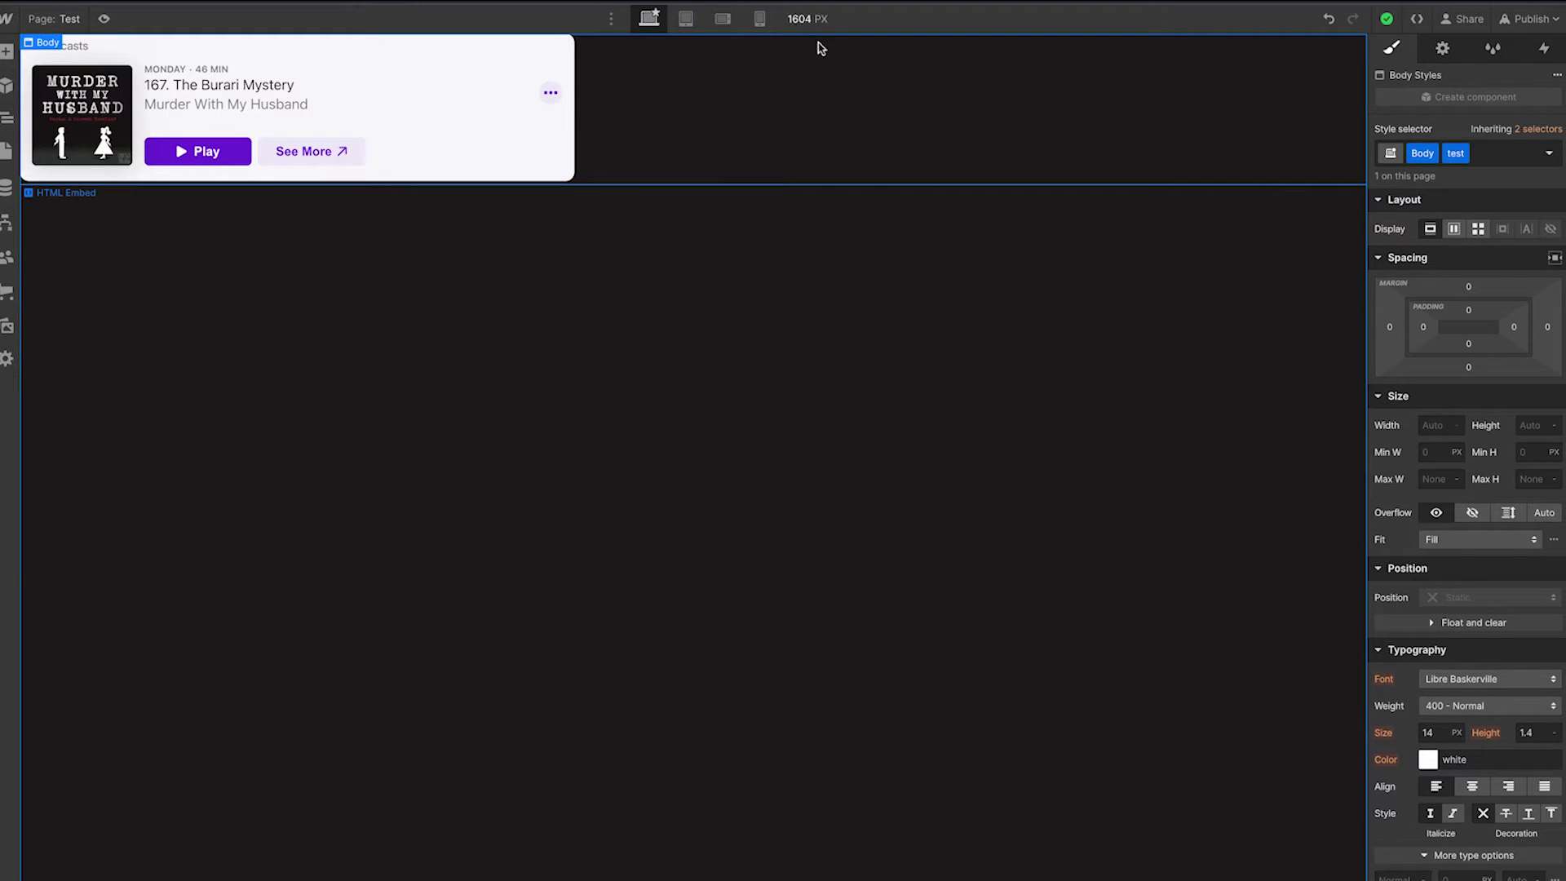
pyautogui.press('j')
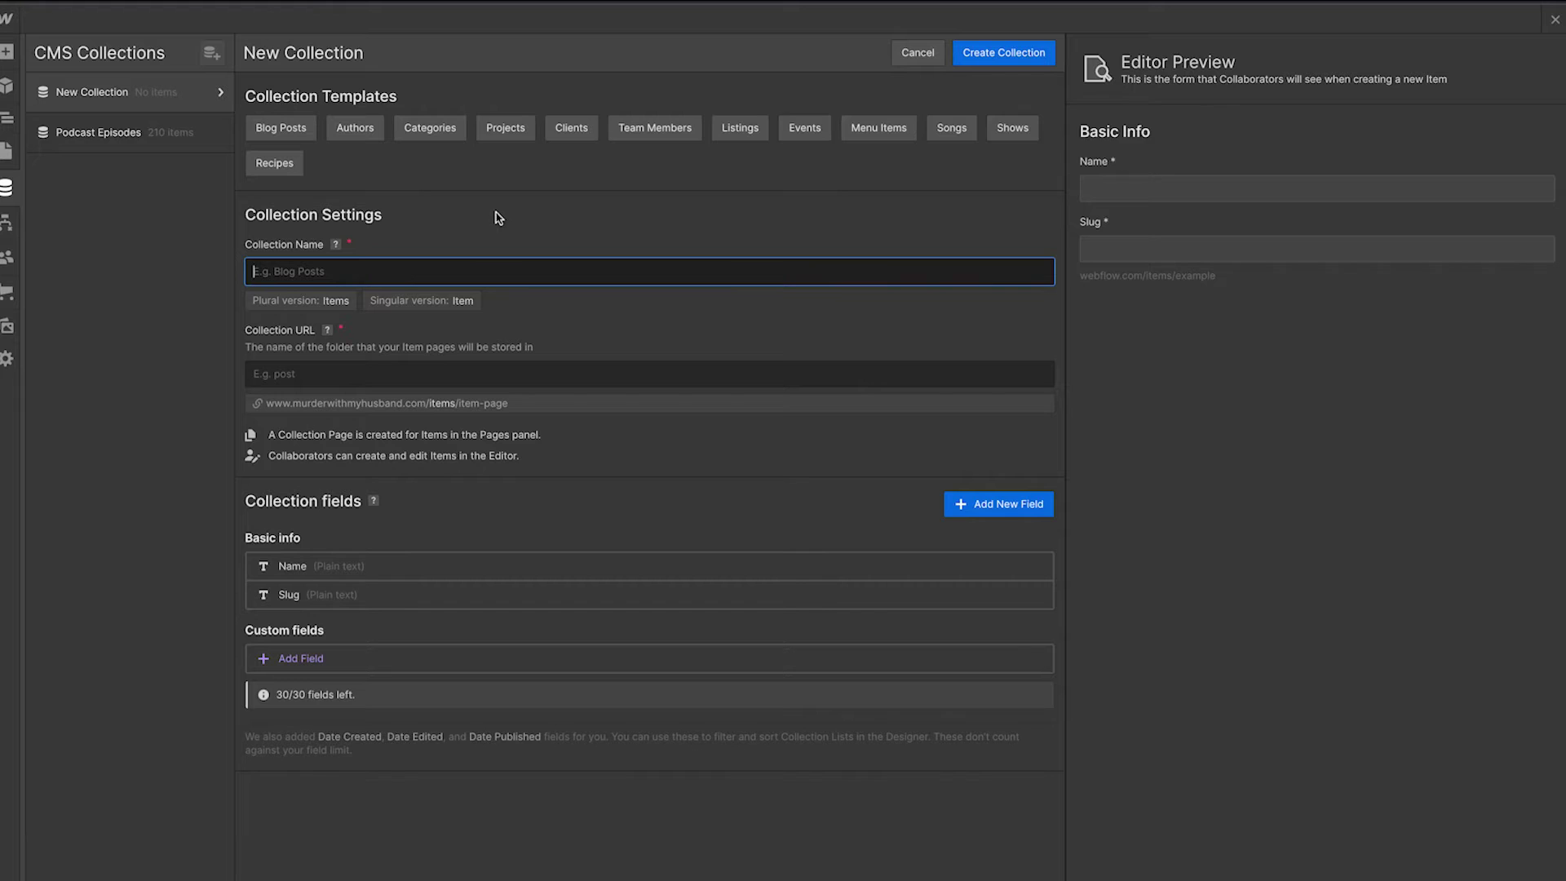
# - Name the collection 'Test Podcasts' and add a plain-text Description field
pyautogui.write('Test Po')
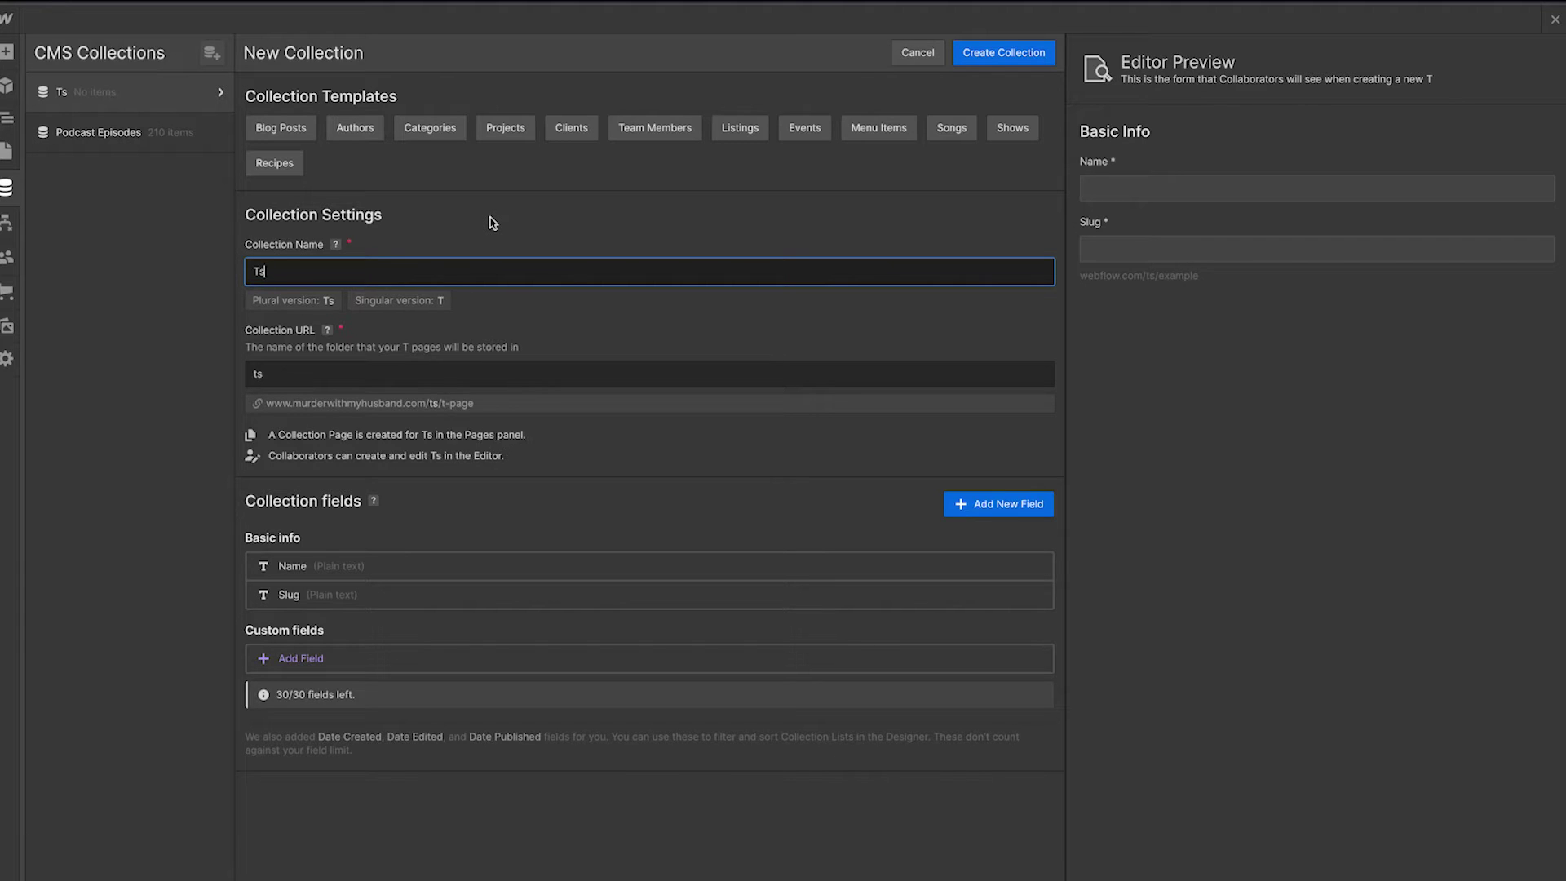
pyautogui.write('dcasts')
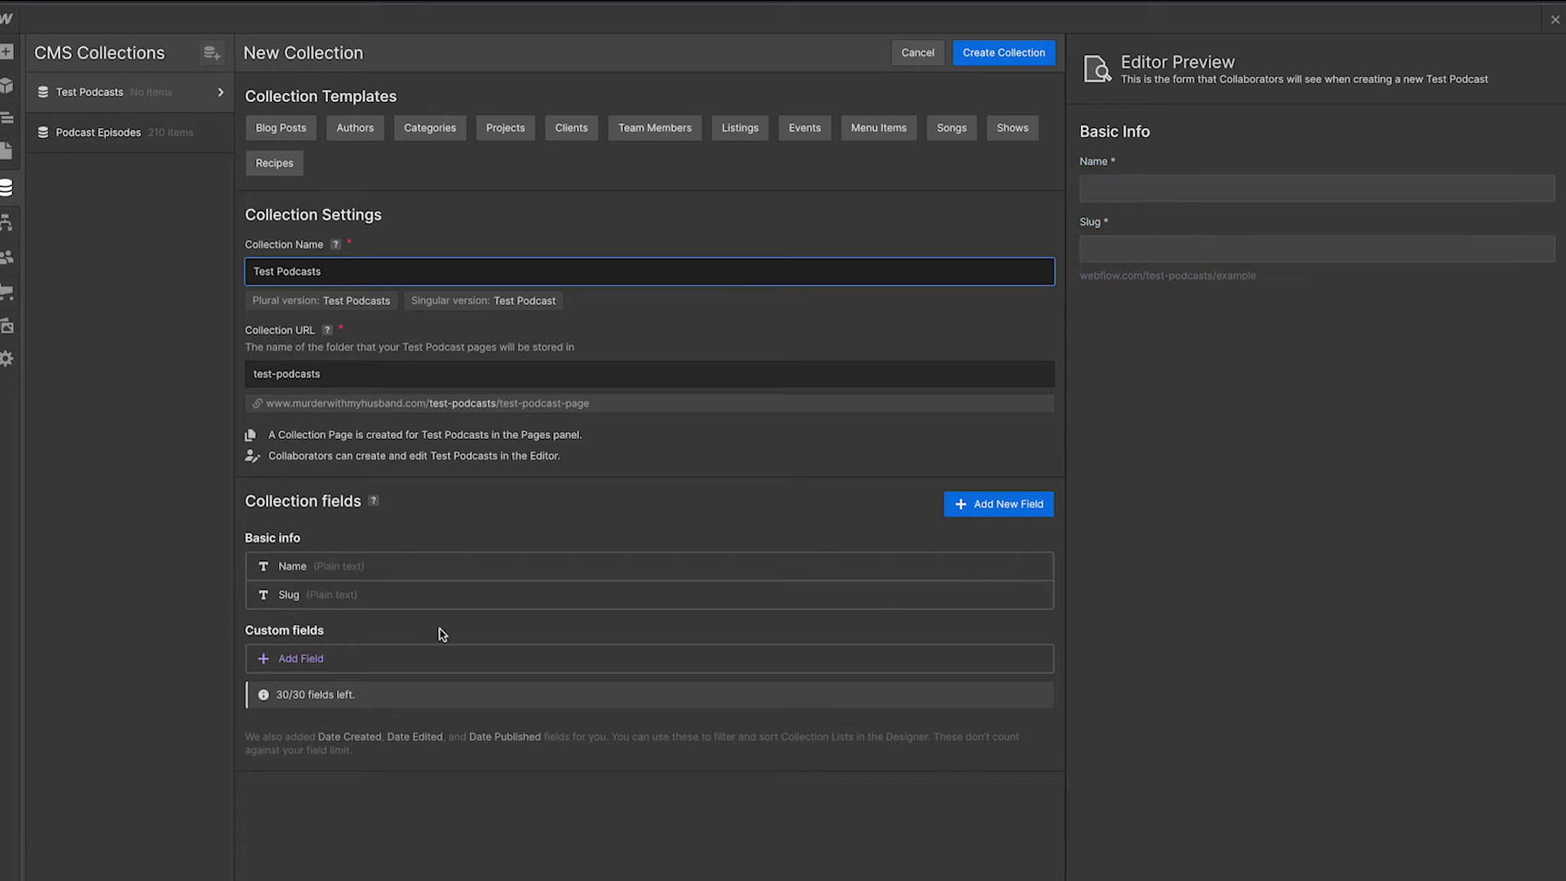
pyautogui.click(318, 660)
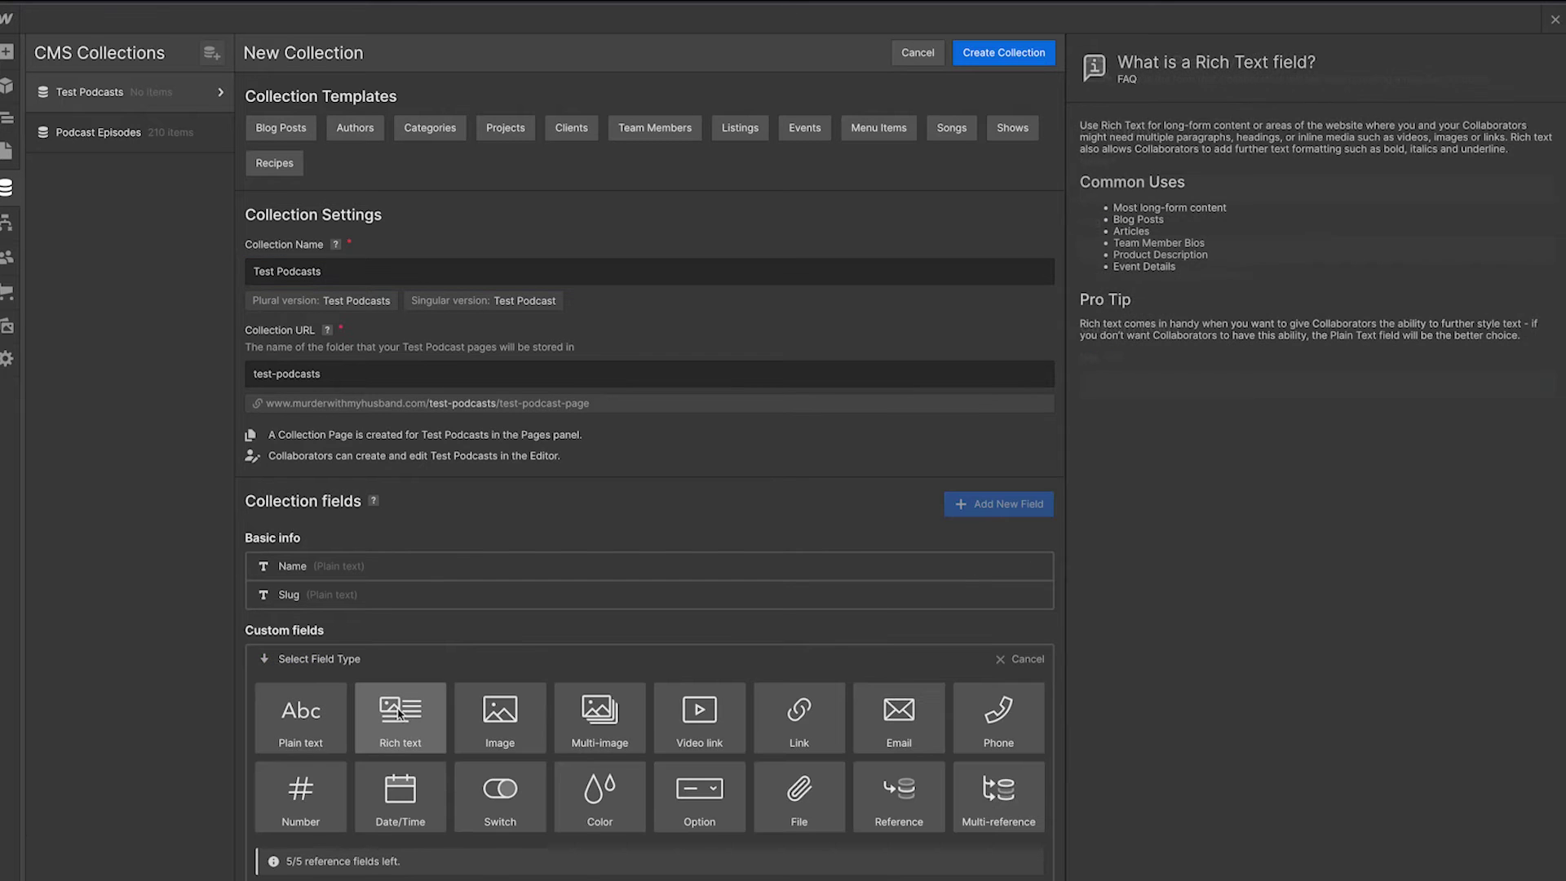
pyautogui.click(300, 716)
pyautogui.write('Description')
pyautogui.press('Return')
# - Add a plain-text Embed Code field, create the collection, and generate sample items
pyautogui.click(318, 687)
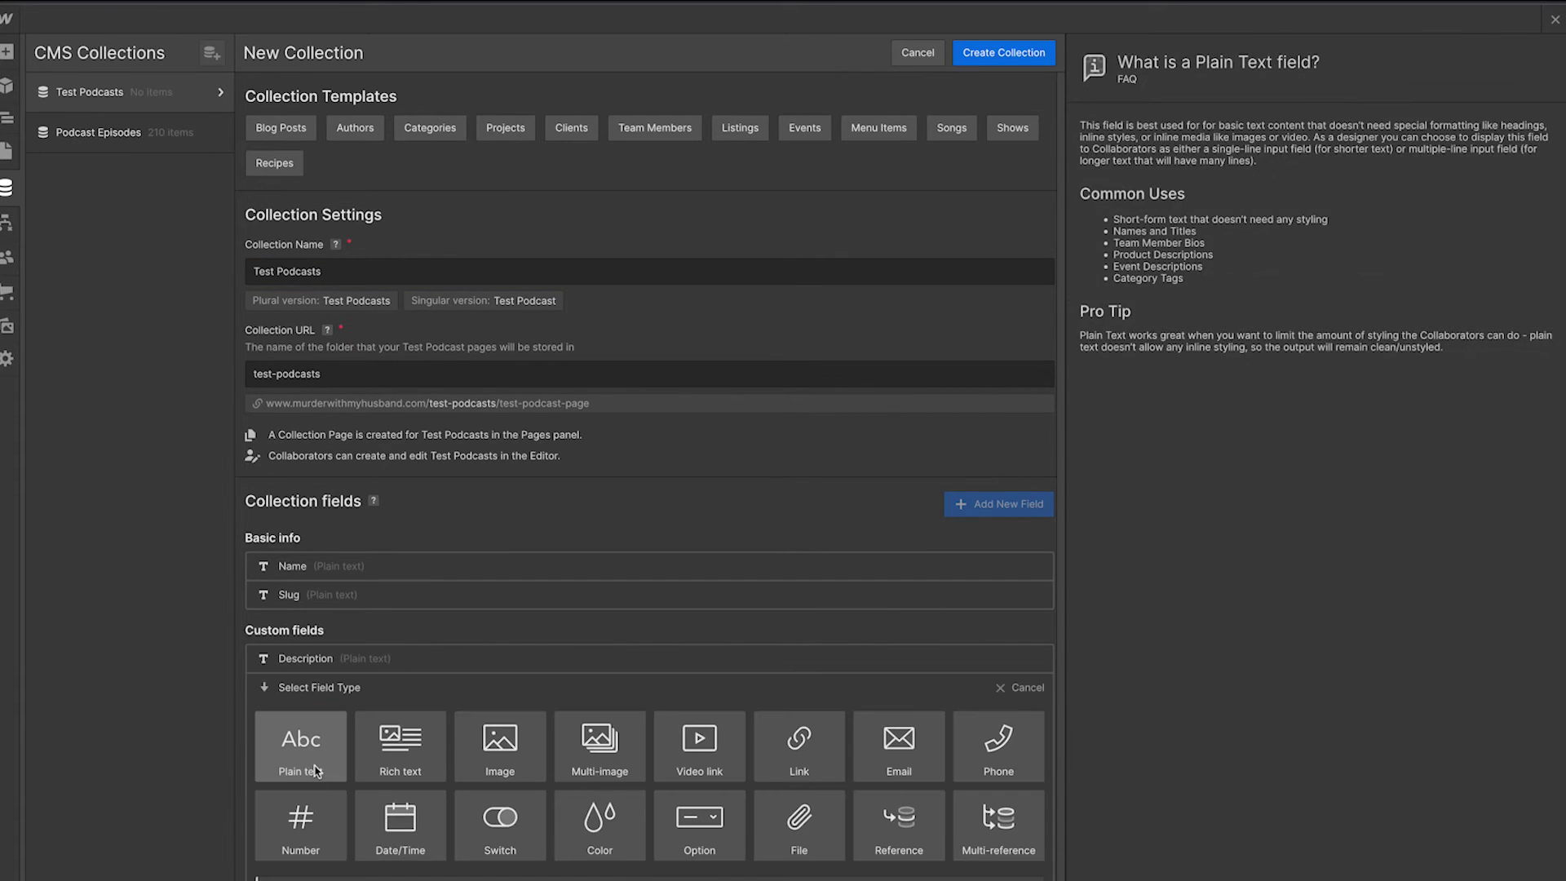
pyautogui.click(299, 745)
pyautogui.write('Code')
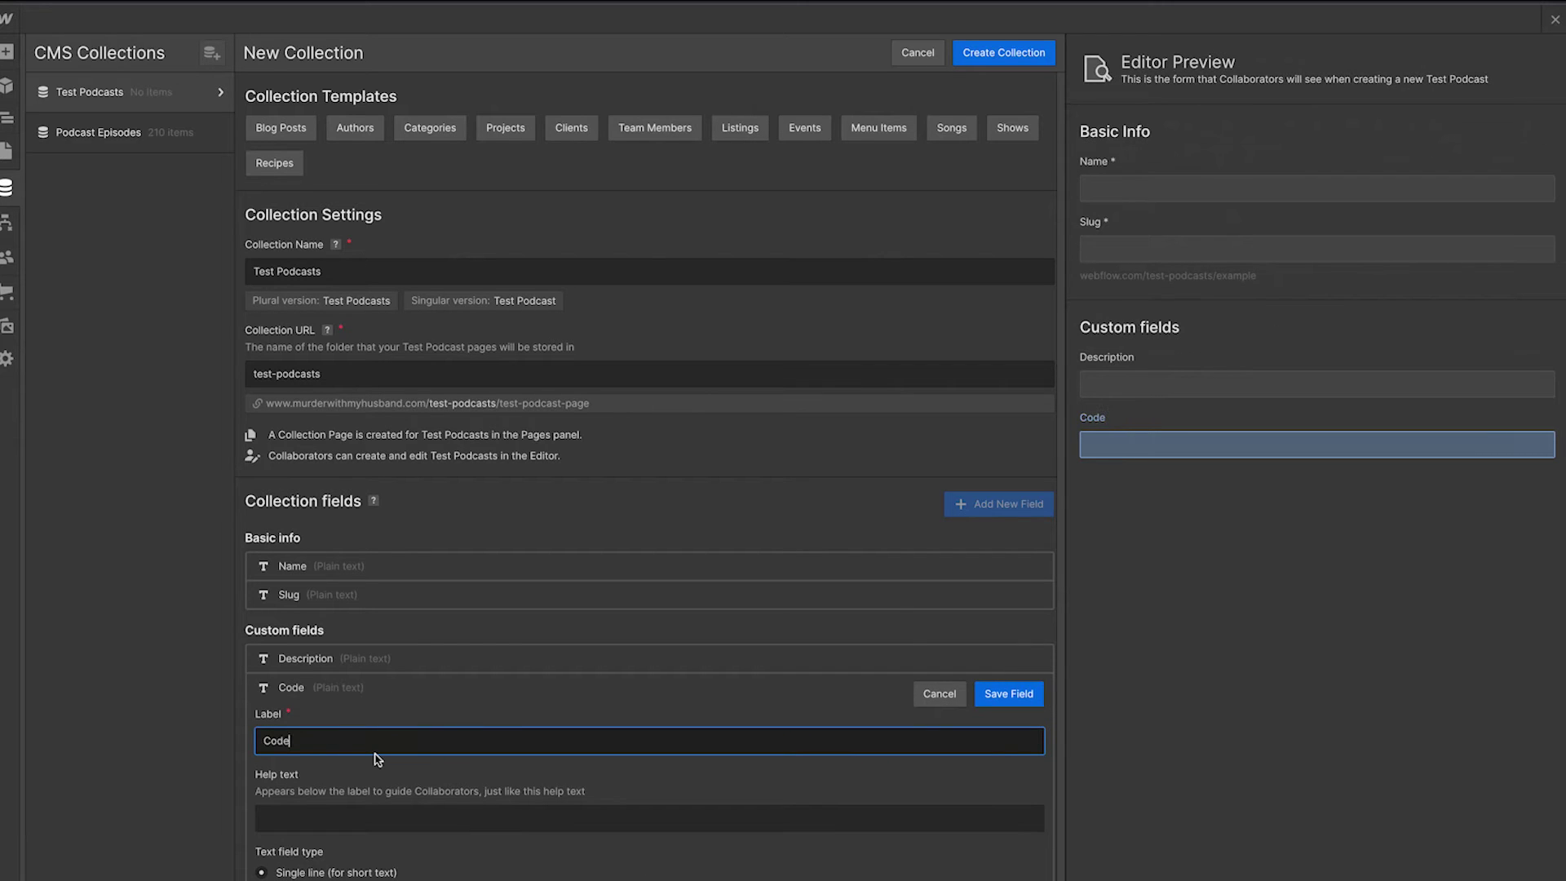
pyautogui.write('Embed')
pyautogui.click(1009, 694)
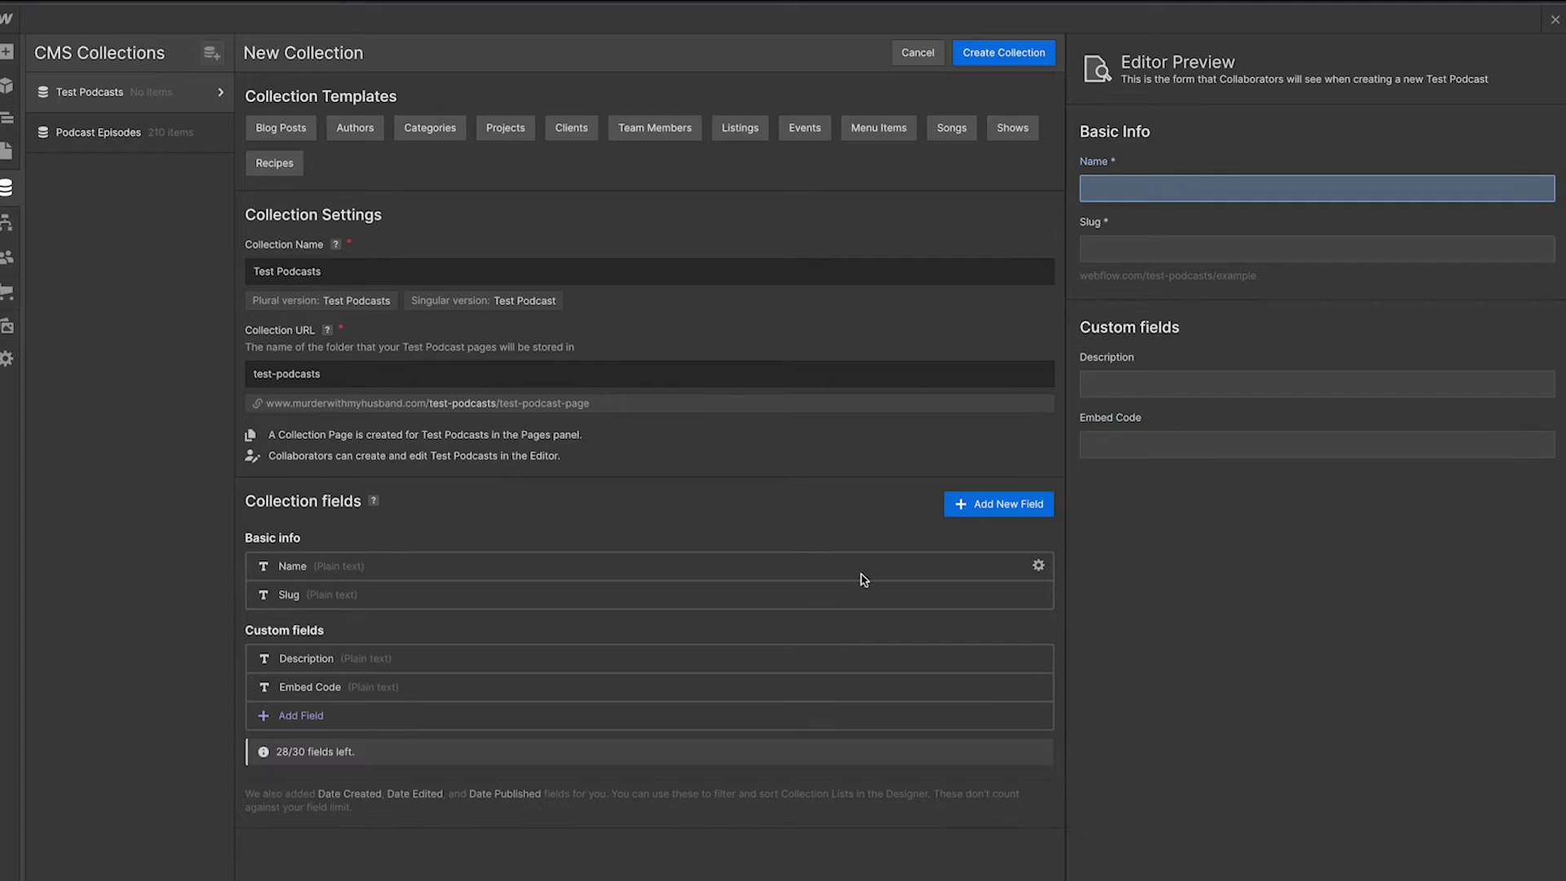
pyautogui.click(986, 54)
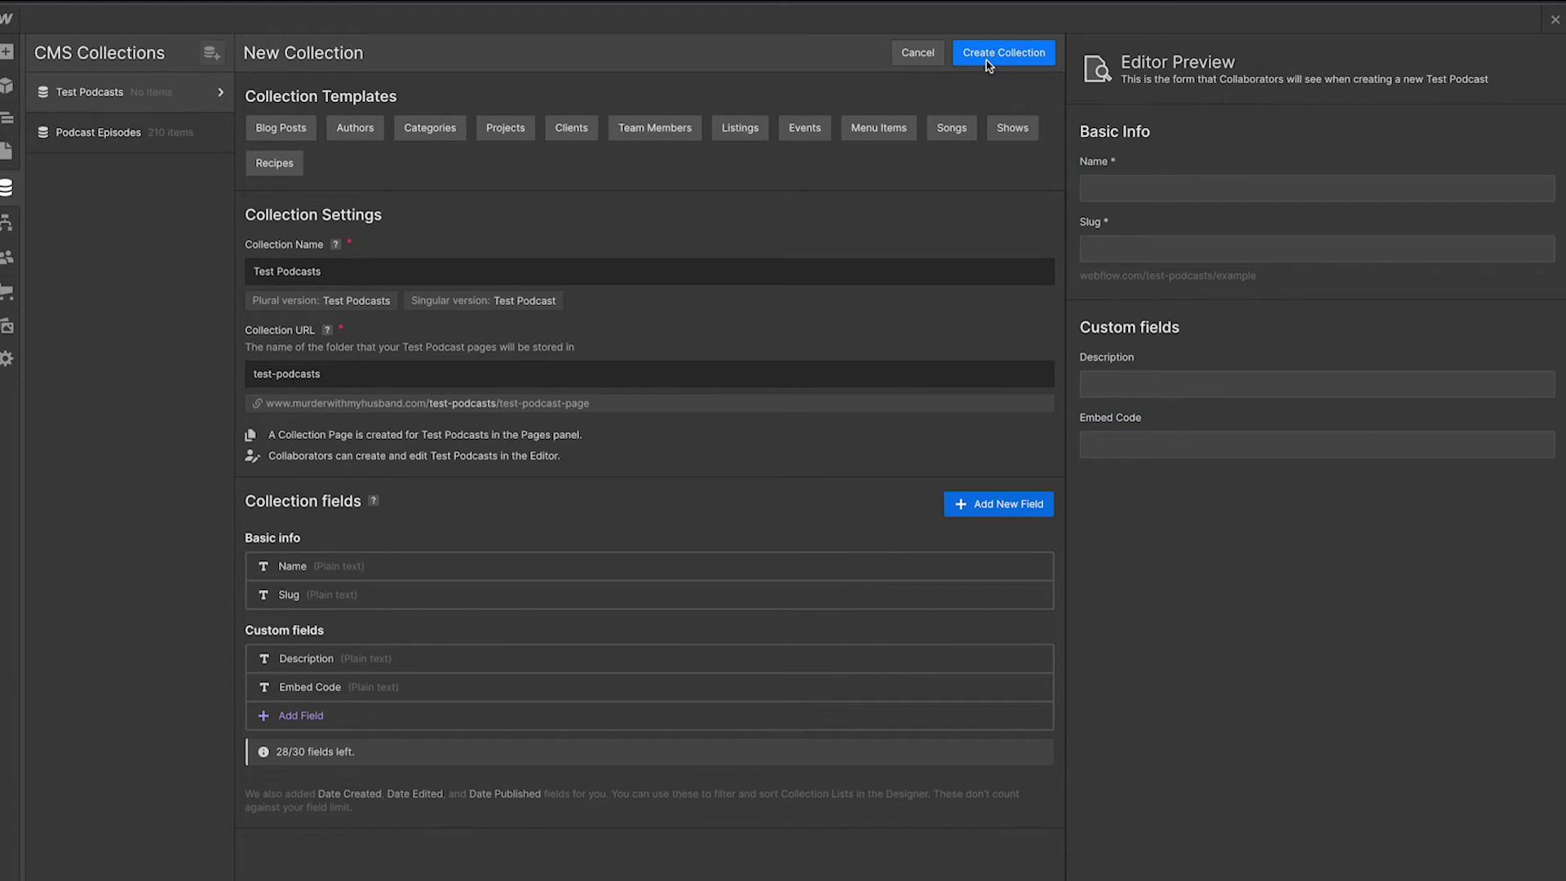
pyautogui.click(807, 572)
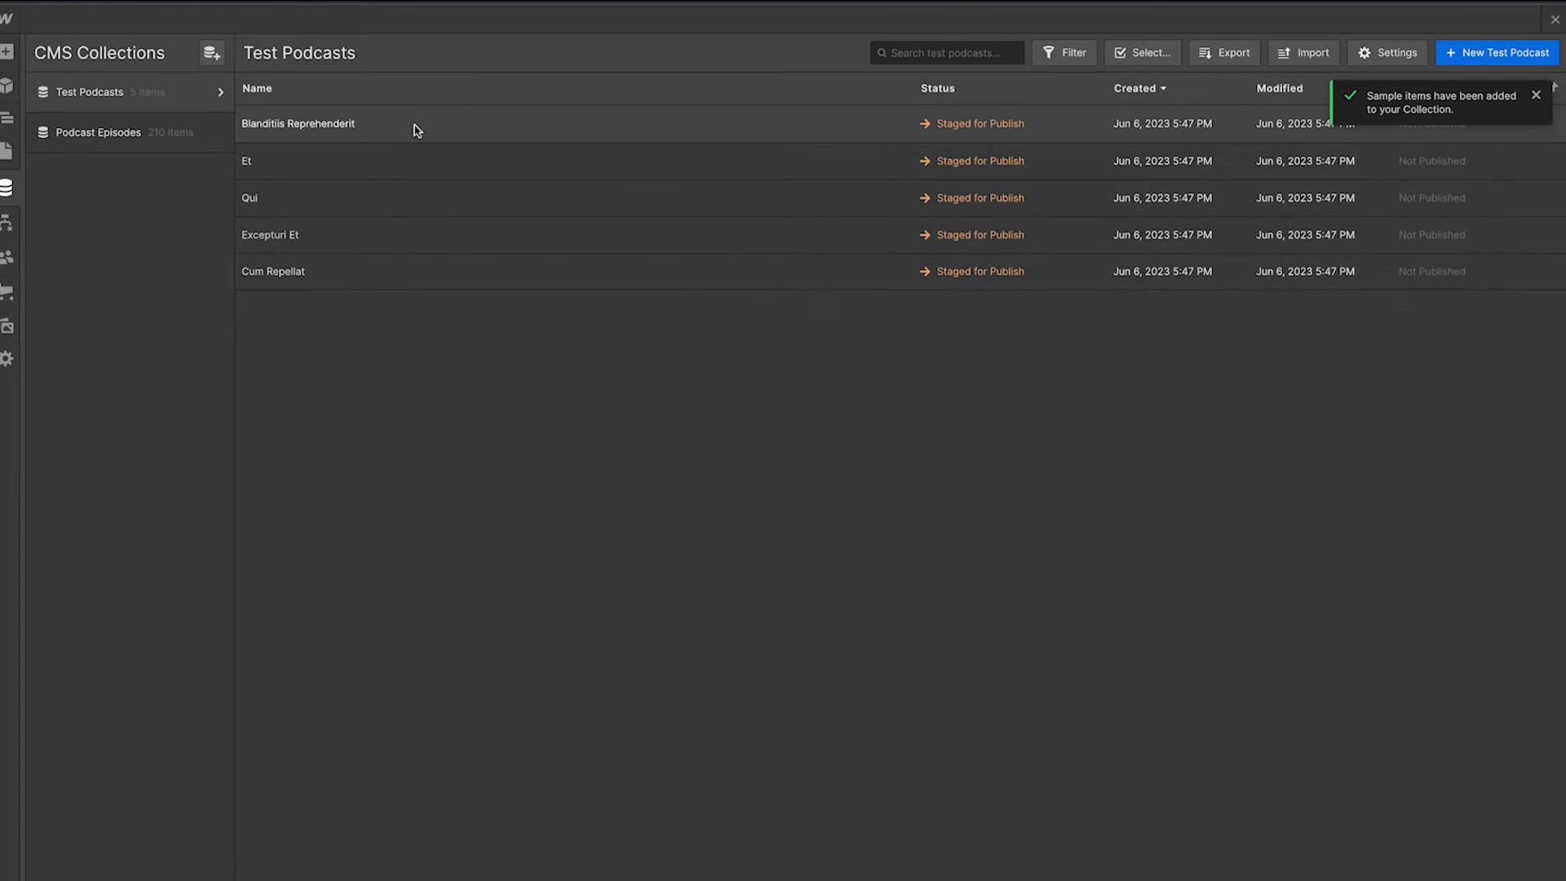
# - Add a Collection List to the page body with Test Podcasts as its source
pyautogui.click(7, 153)
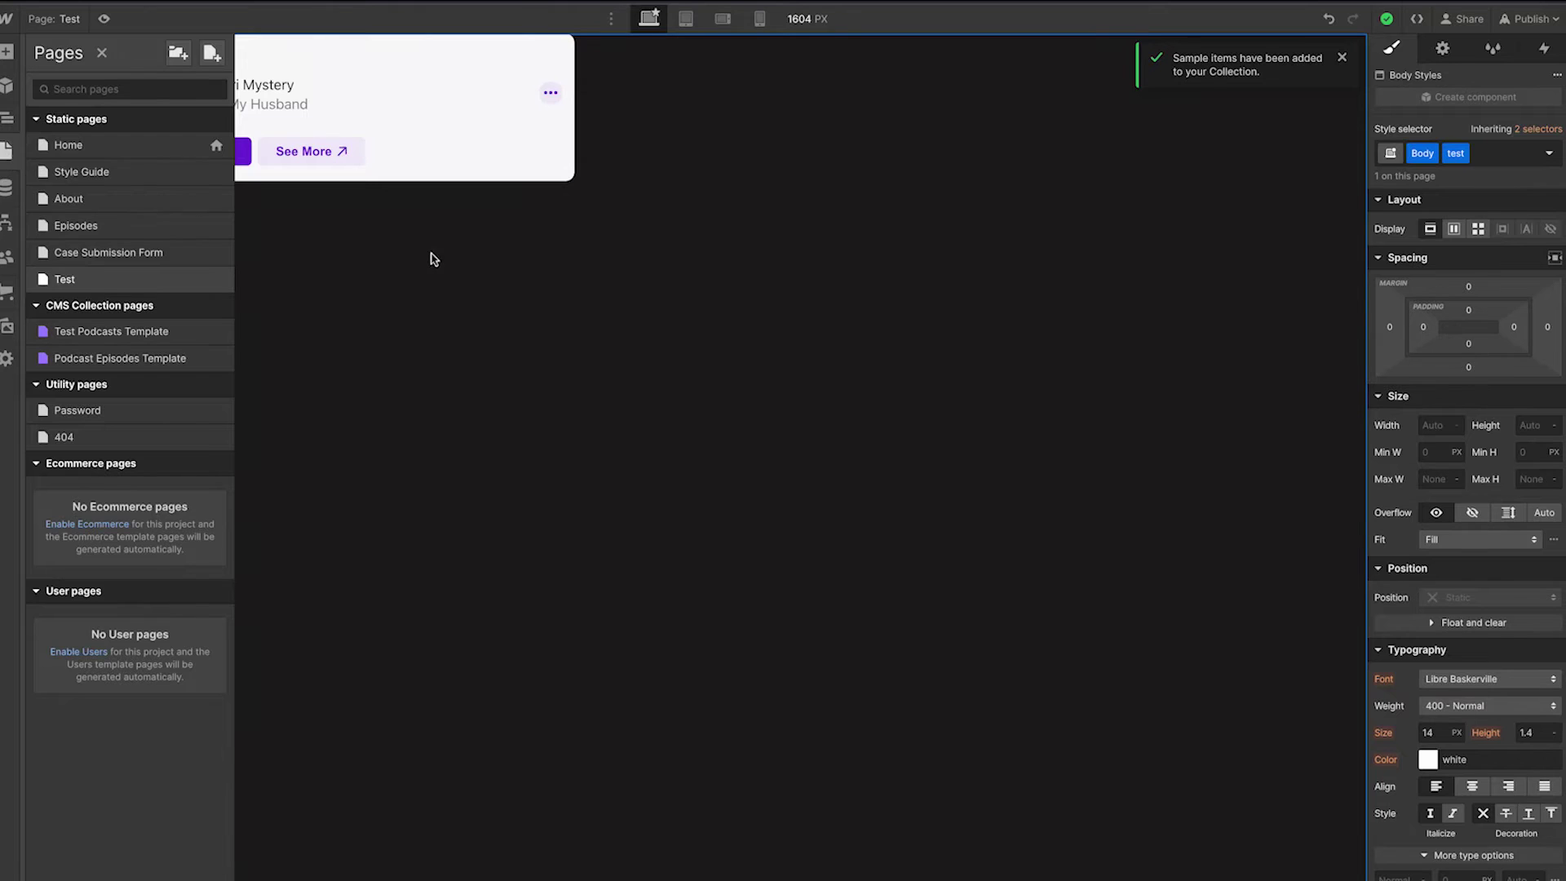
pyautogui.click(481, 108)
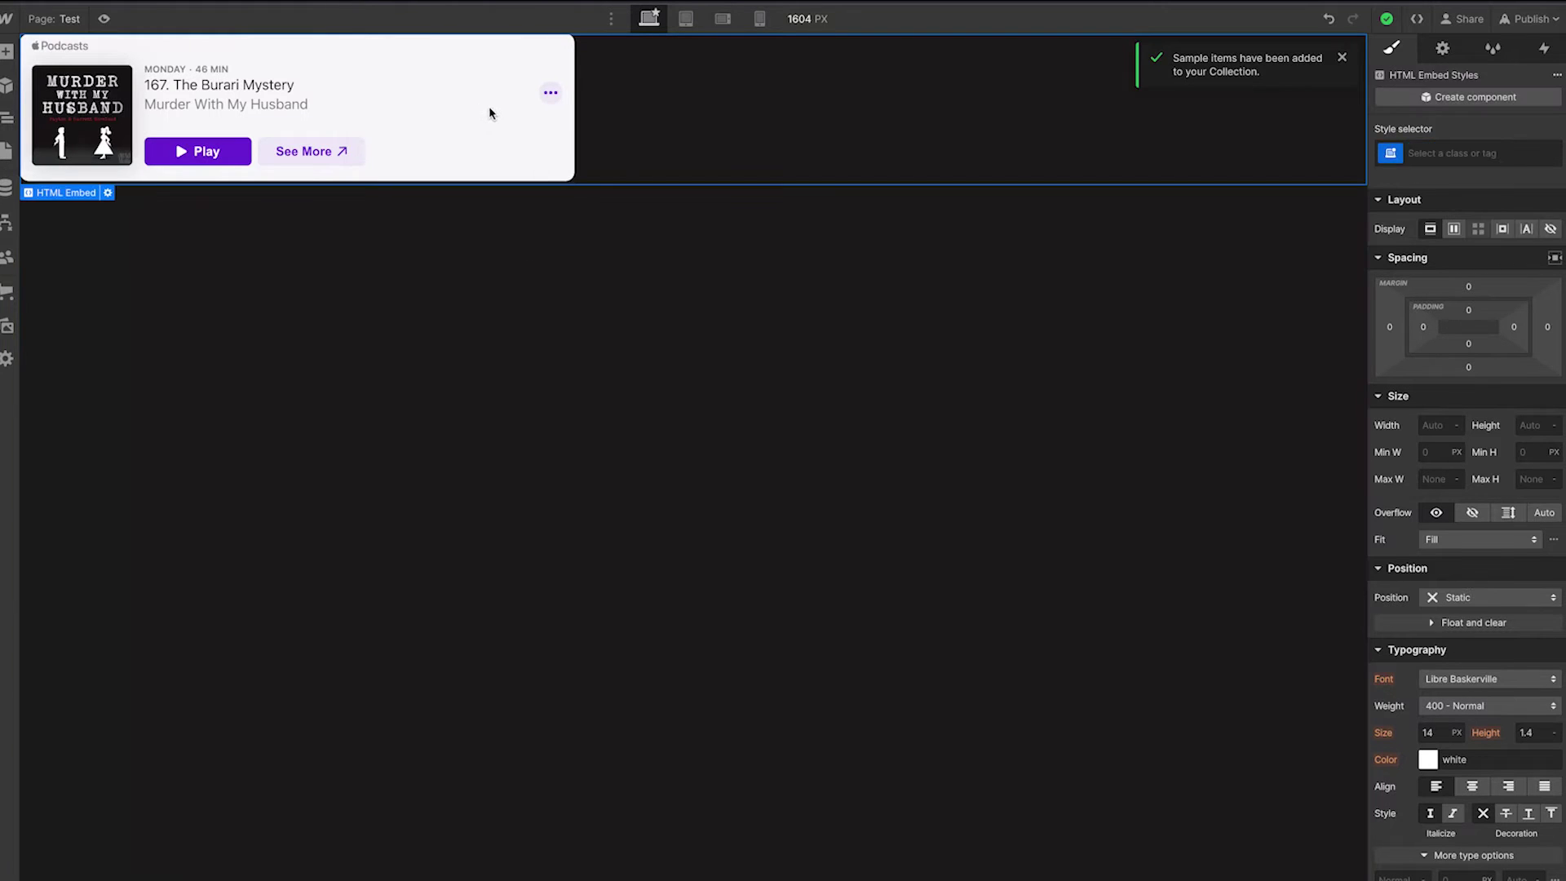
pyautogui.click(6, 153)
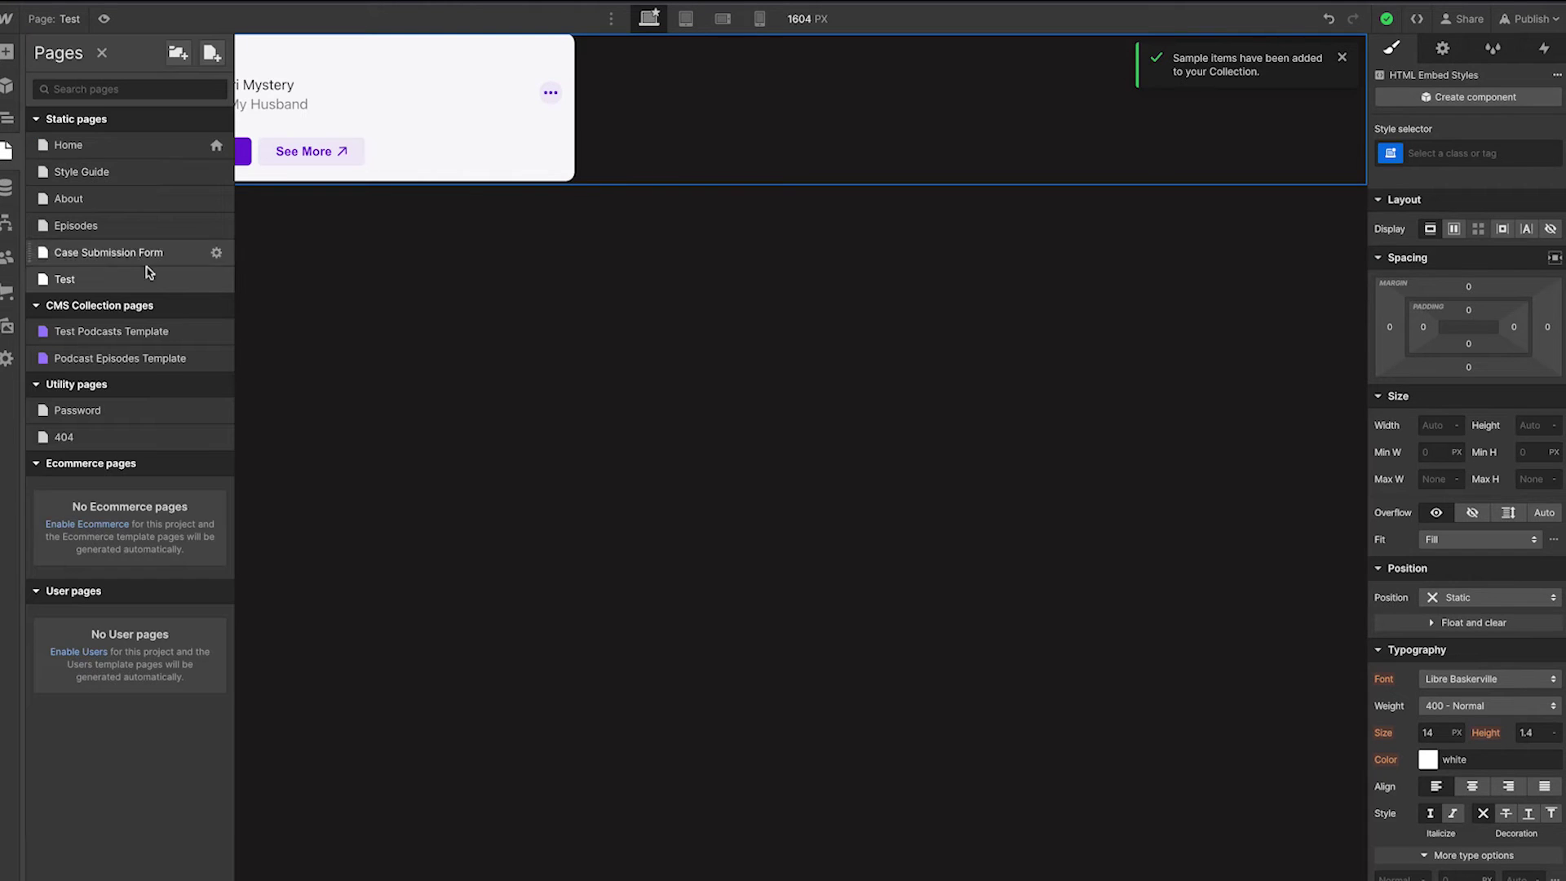
pyautogui.click(546, 261)
pyautogui.hotkey('ctrl', 'k')
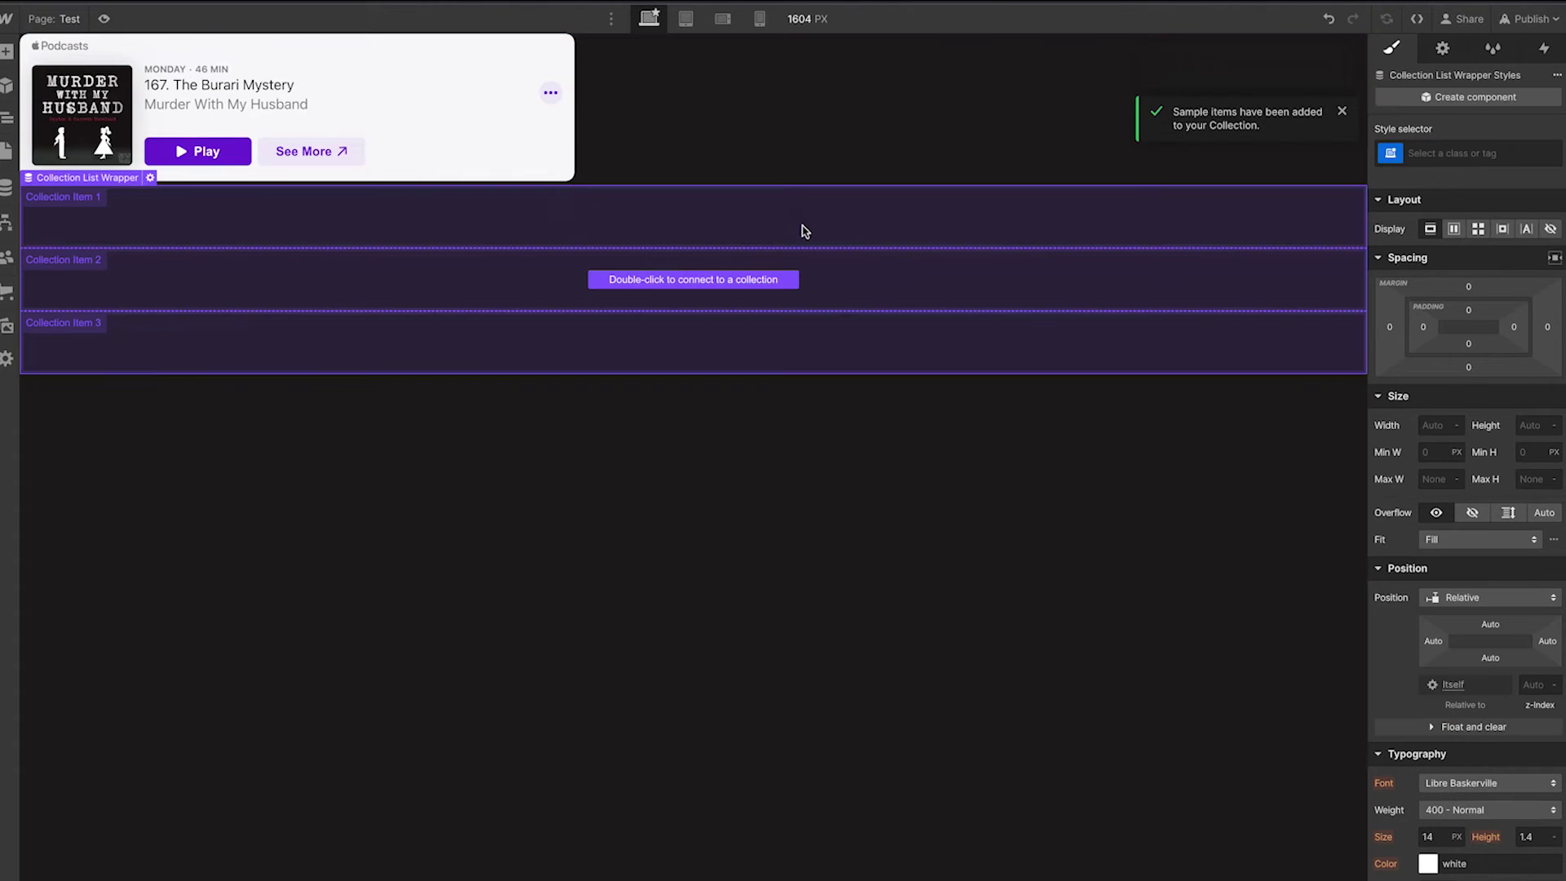
pyautogui.click(163, 423)
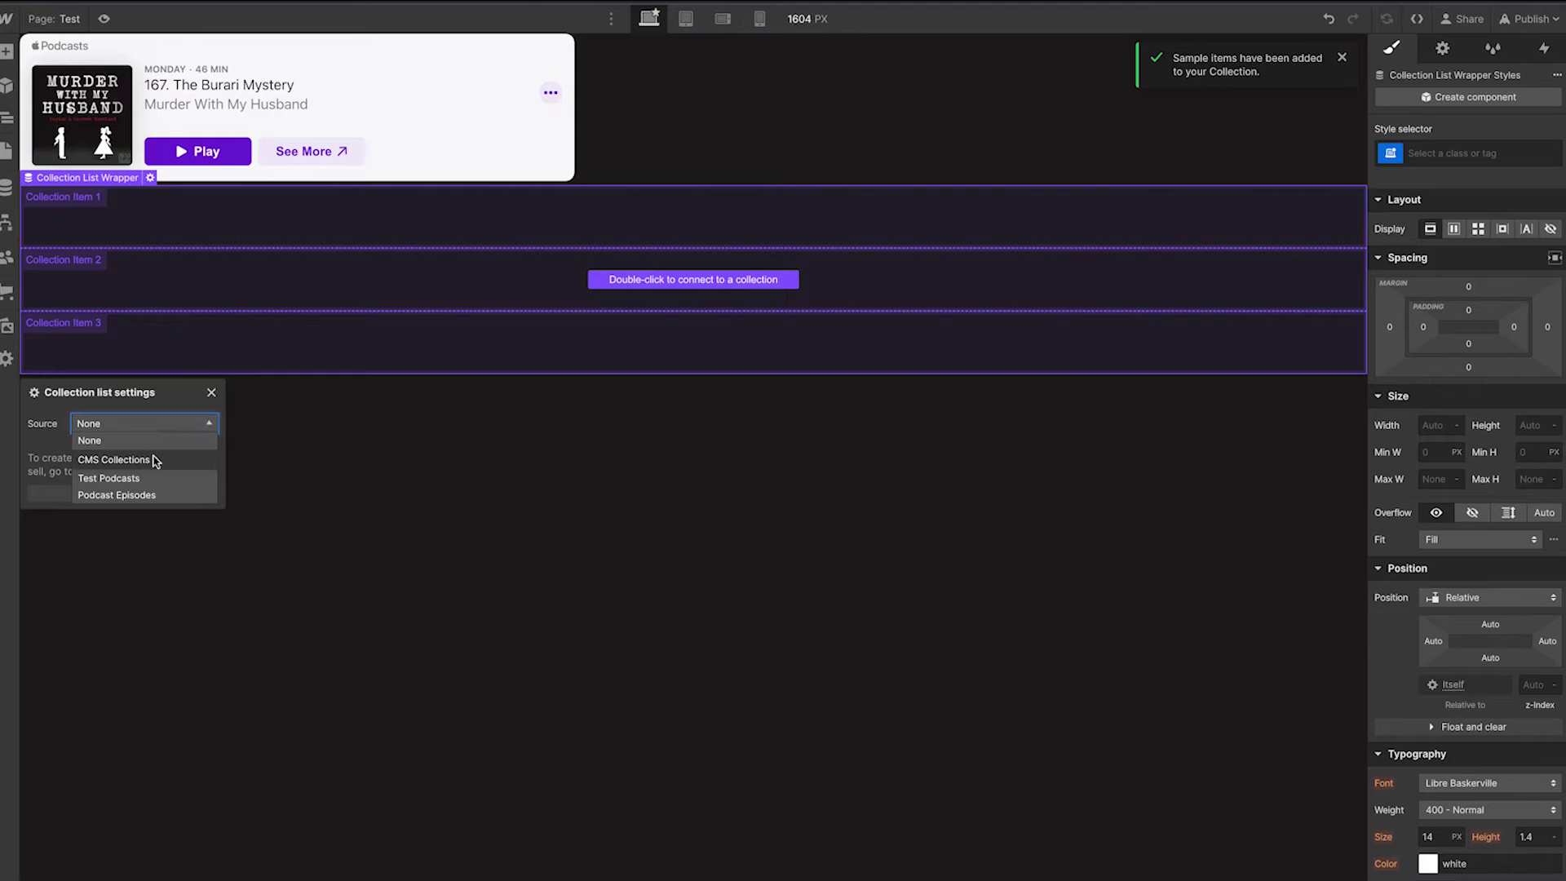
pyautogui.click(153, 479)
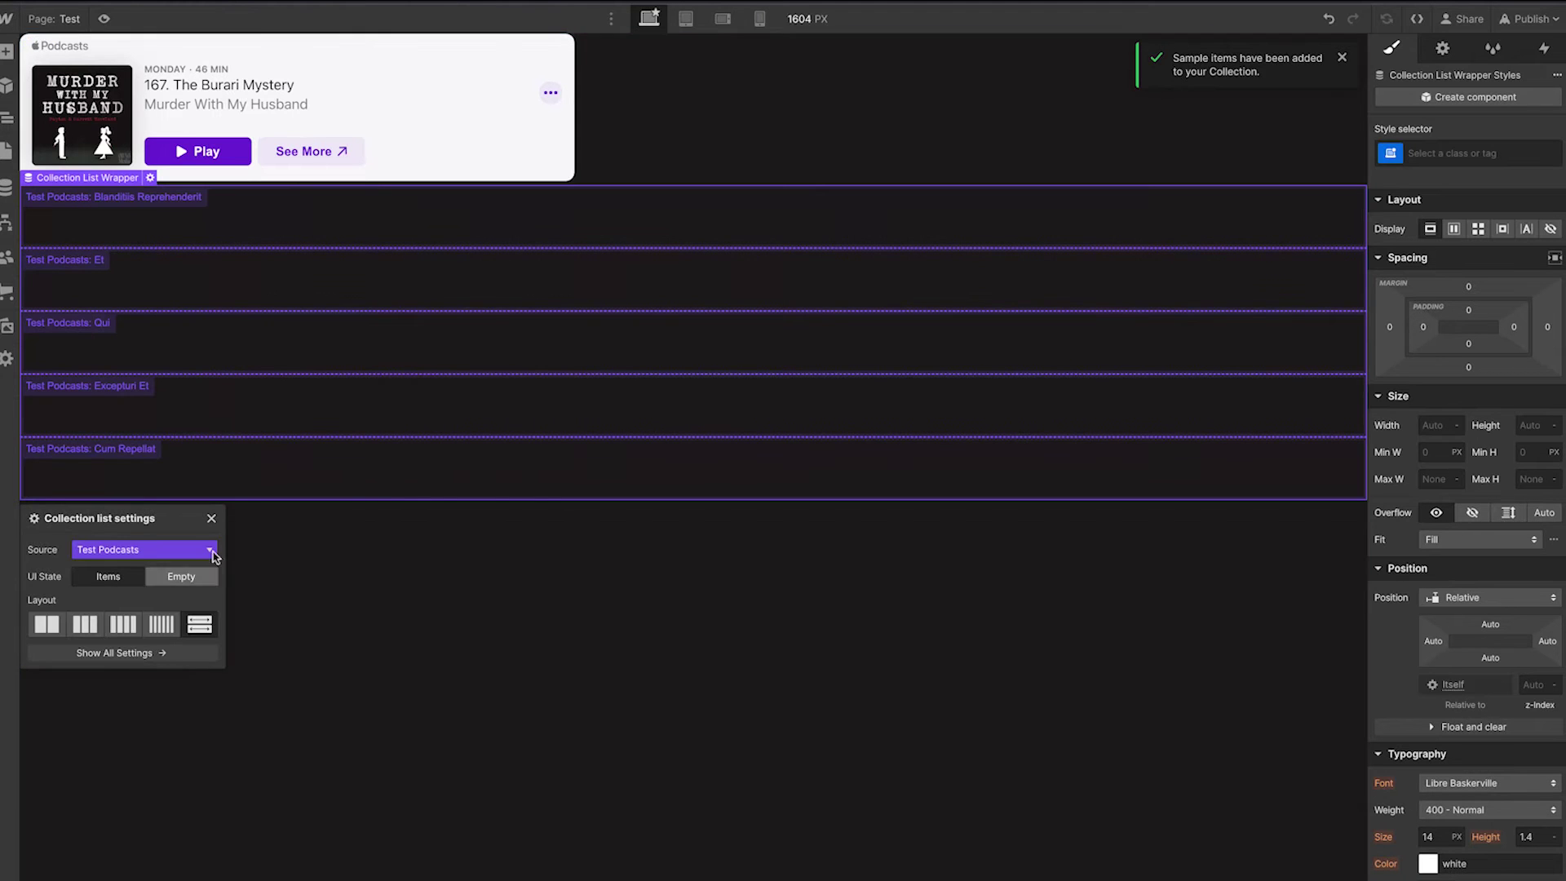
pyautogui.click(211, 517)
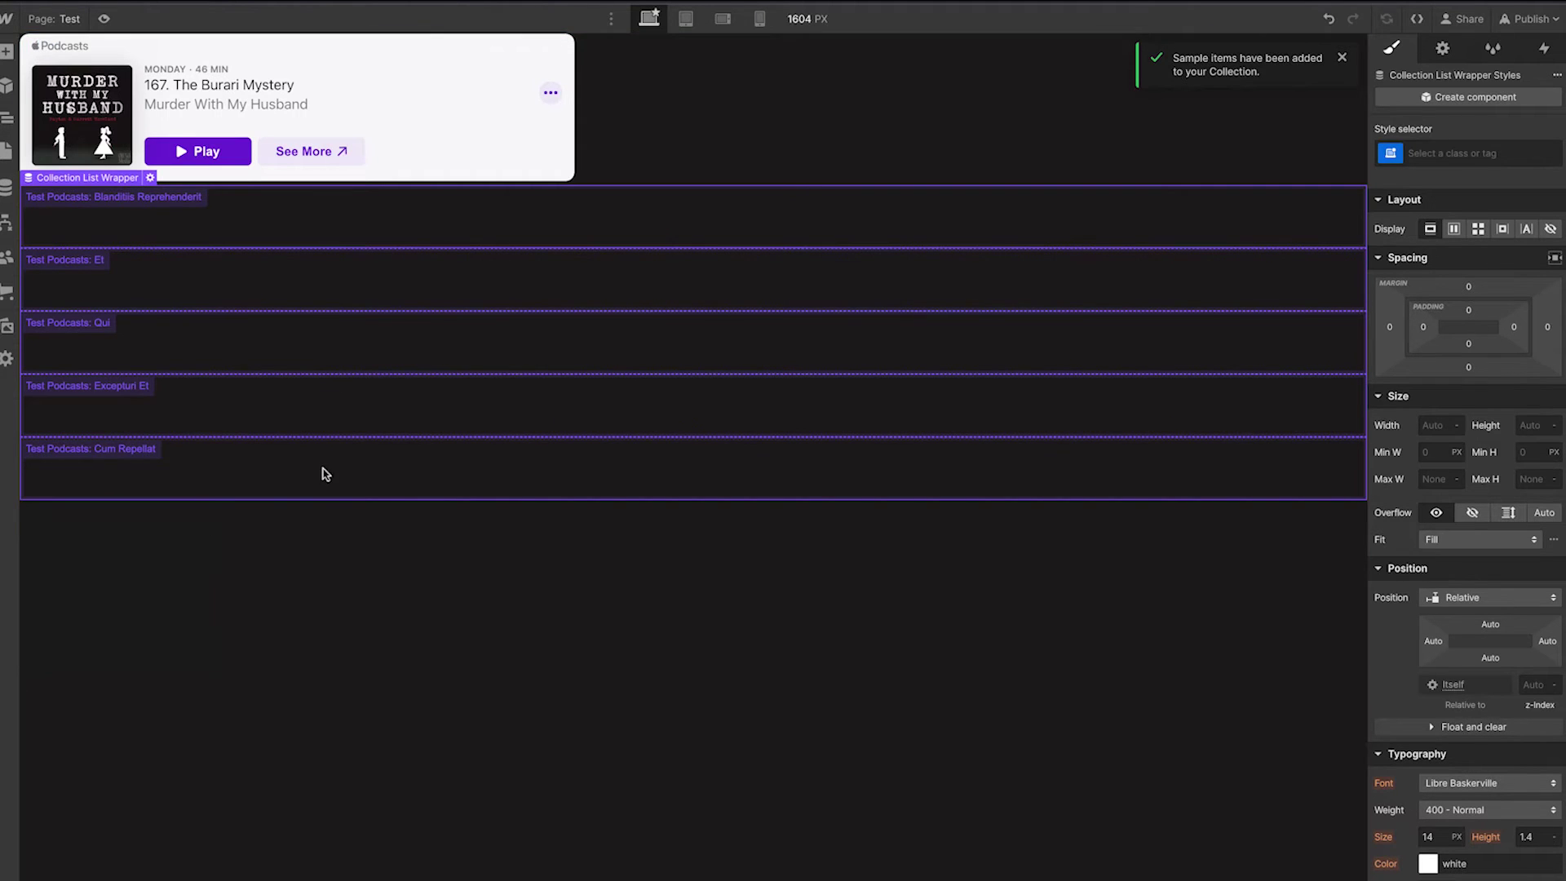
# - Move the HTML Embed inside the Collection Item in the Navigator
pyautogui.click(7, 118)
pyautogui.click(86, 104)
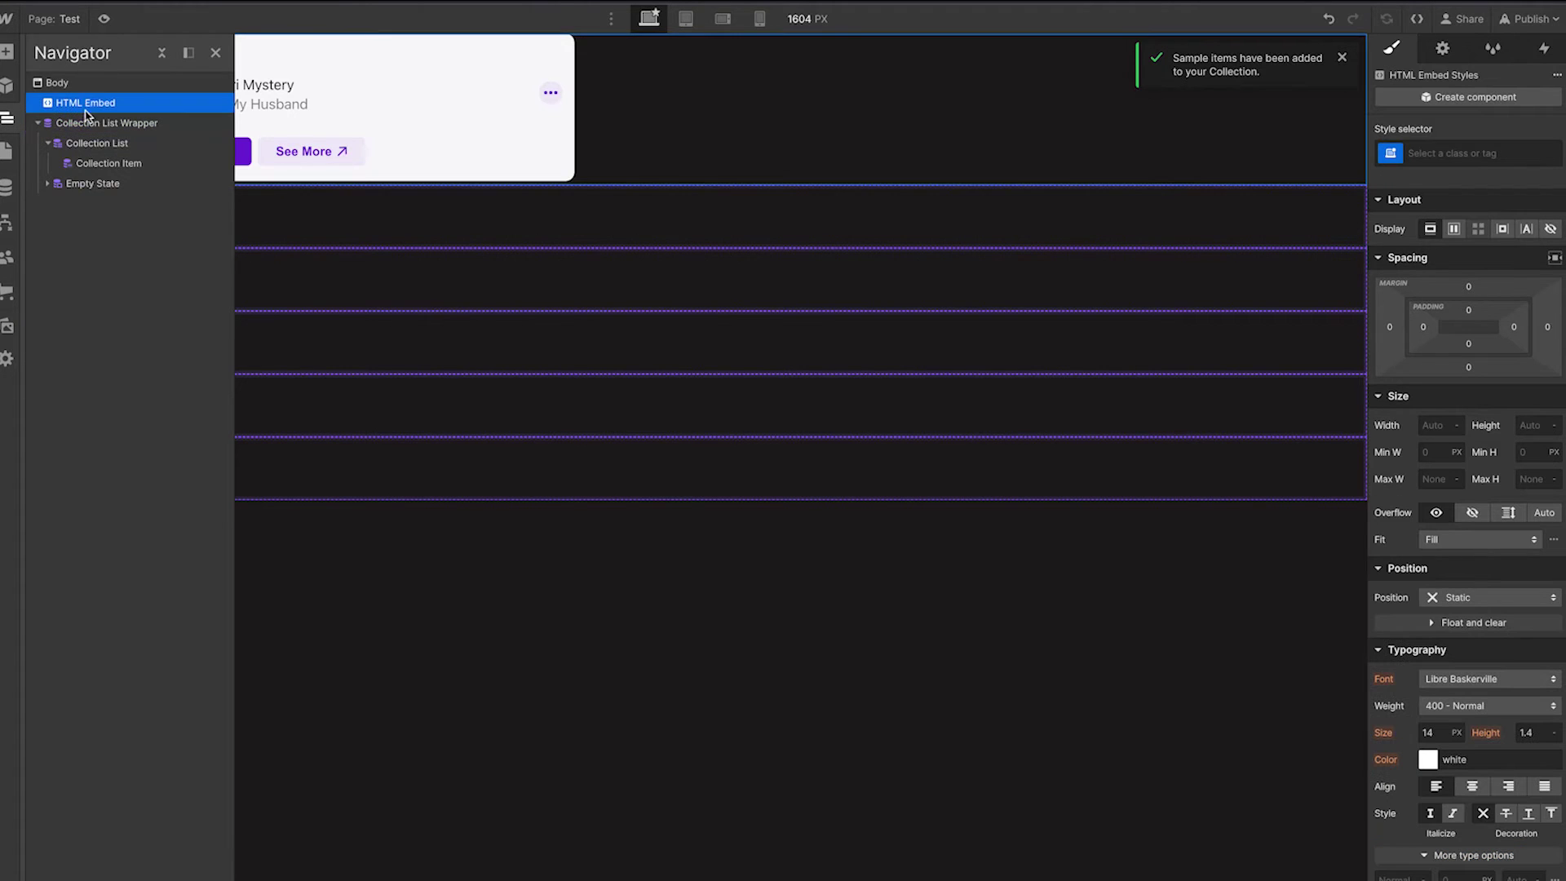
pyautogui.moveTo(88, 106); pyautogui.dragTo(127, 167)
pyautogui.click(912, 633)
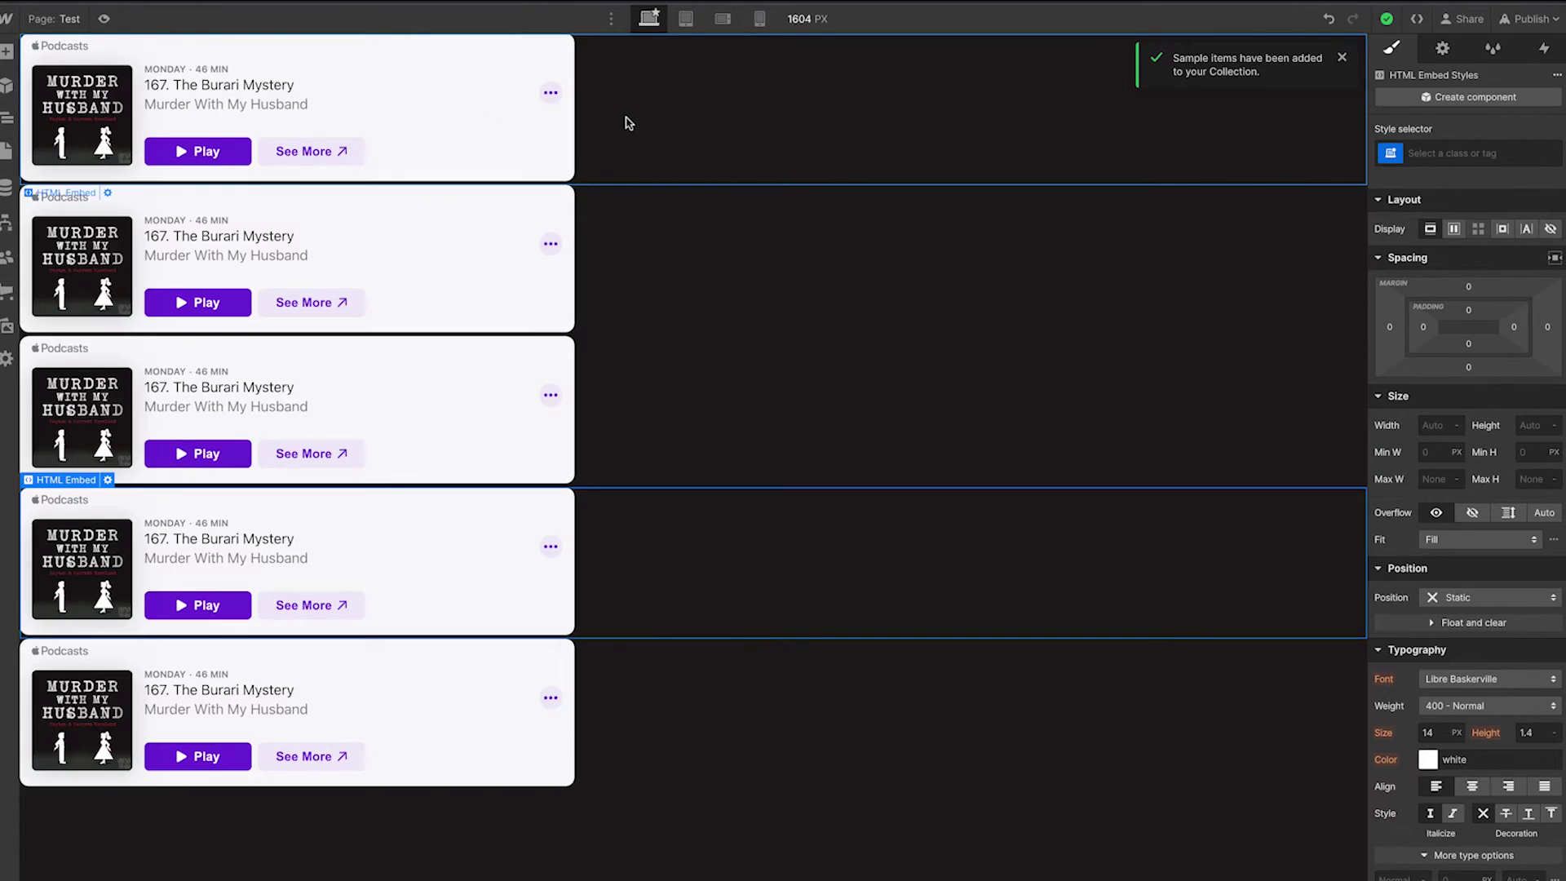
pyautogui.click(7, 121)
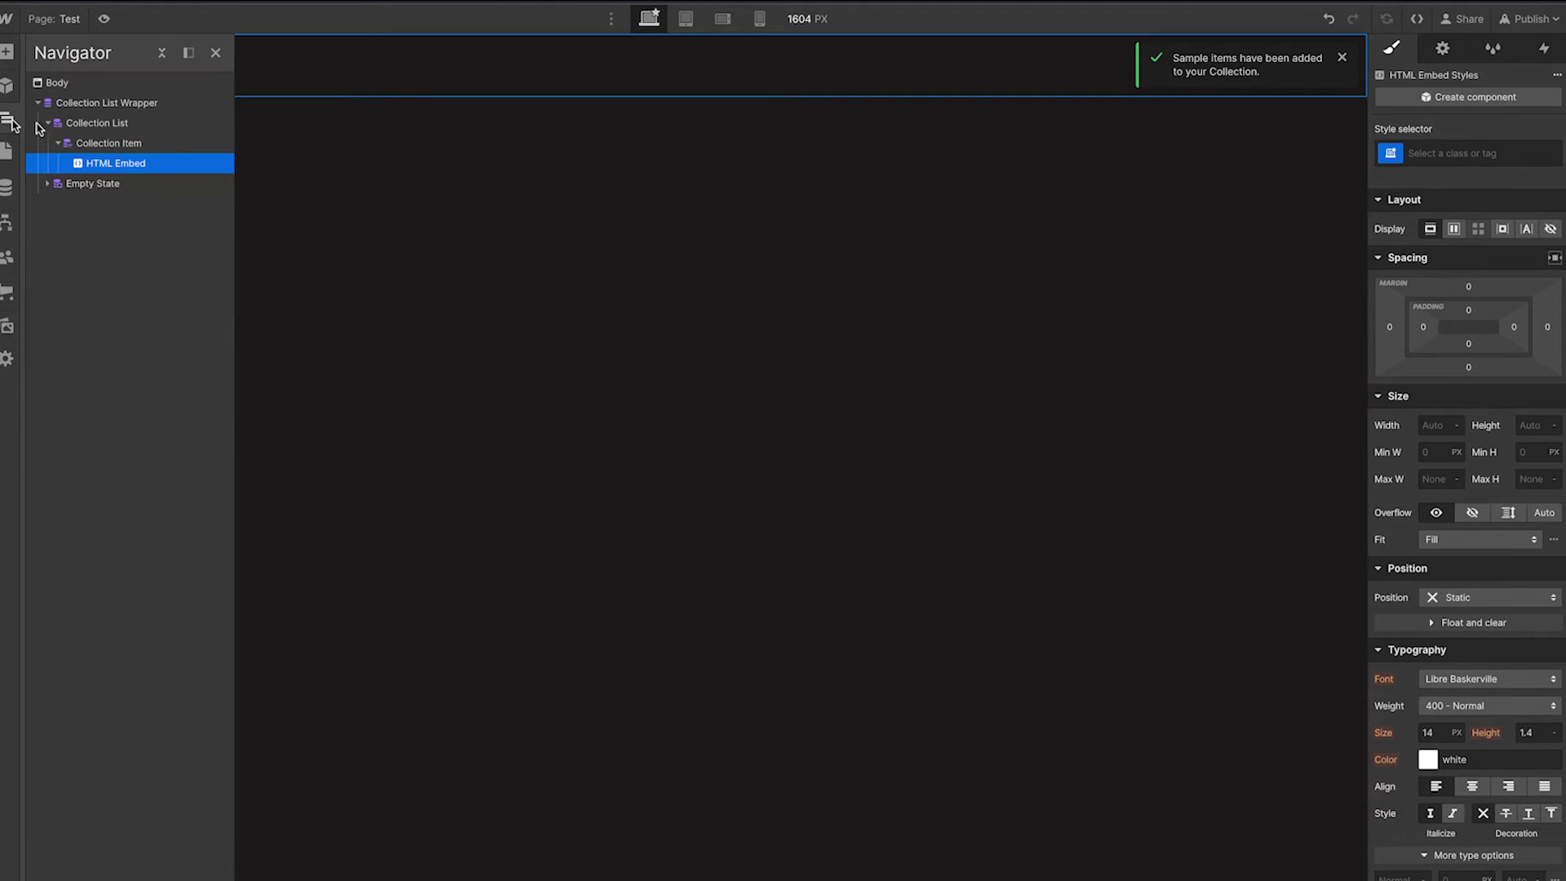
pyautogui.click(359, 143)
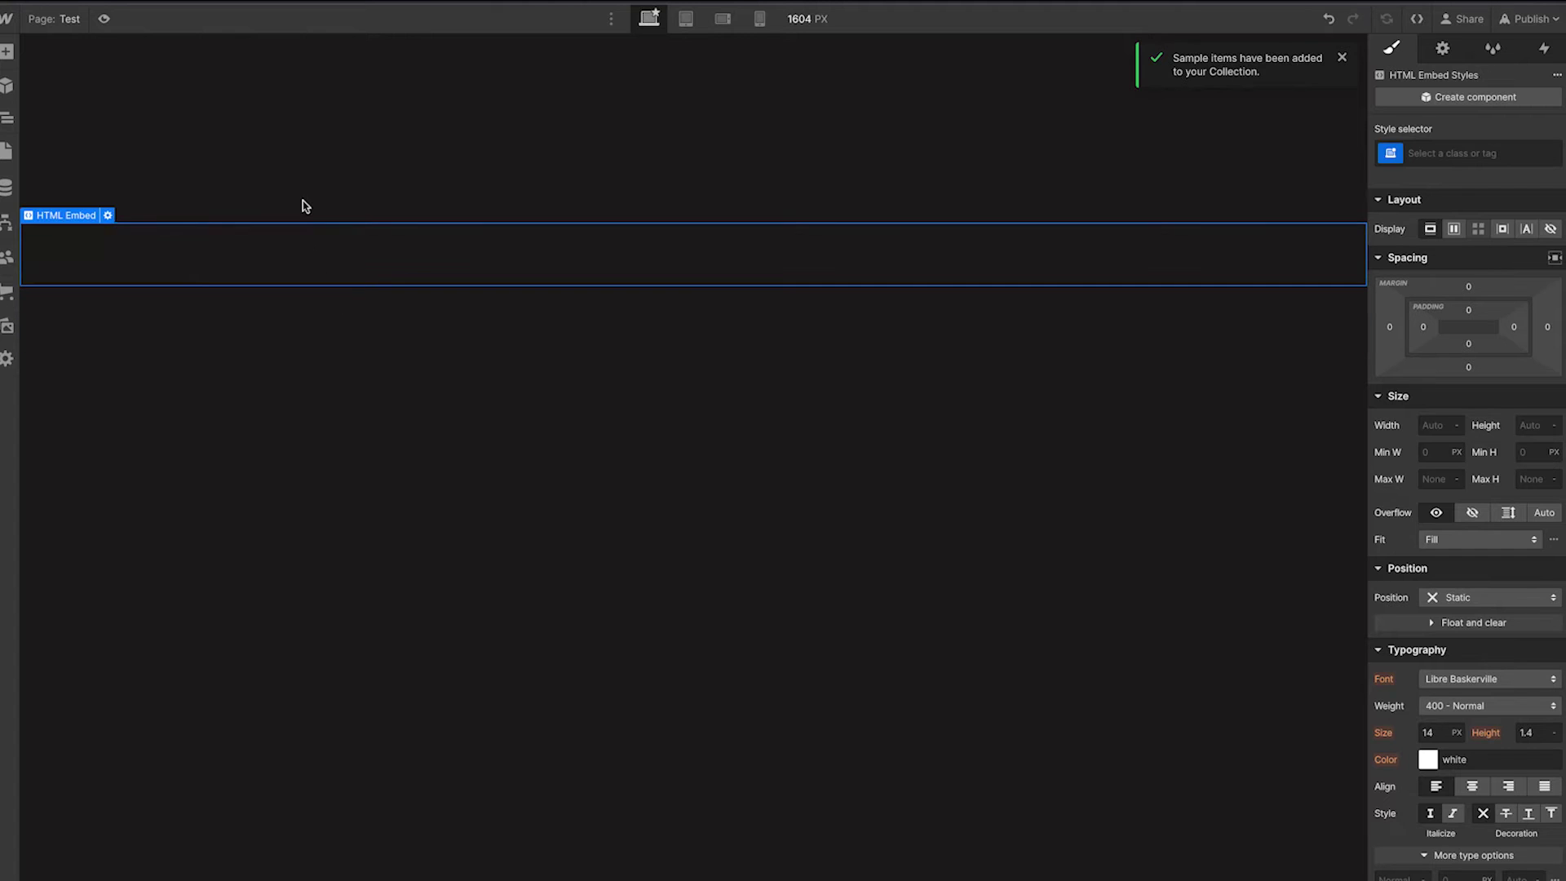
pyautogui.scroll(-3, 305, 206)
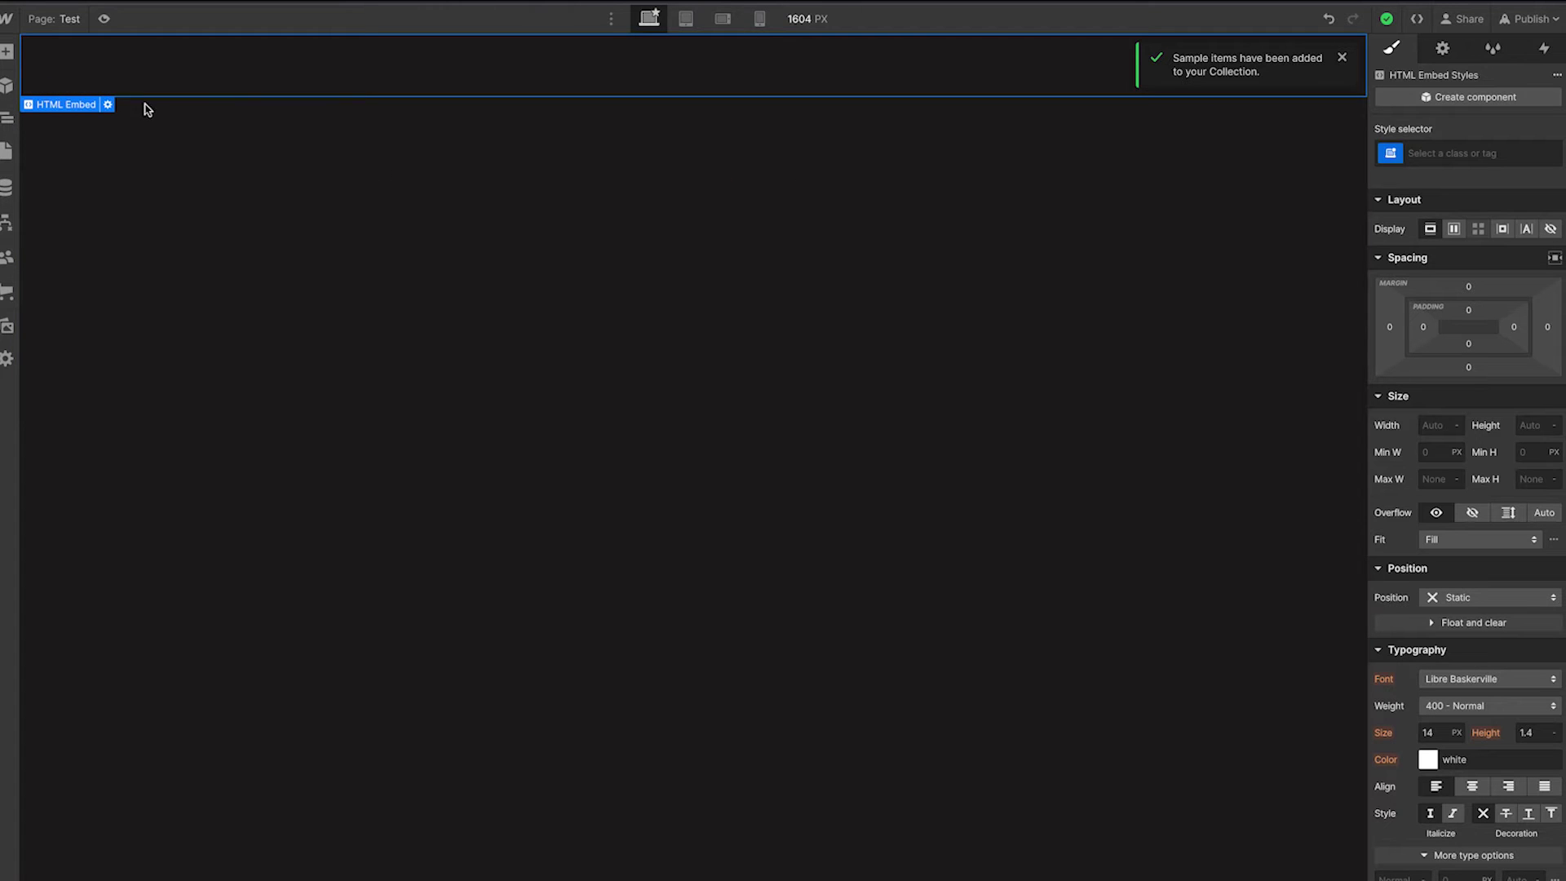
# - Paste episode 167's Apple Podcasts iframe into Blanditiis Reprehenderit's Embed Code field and save the item
pyautogui.click(12, 195)
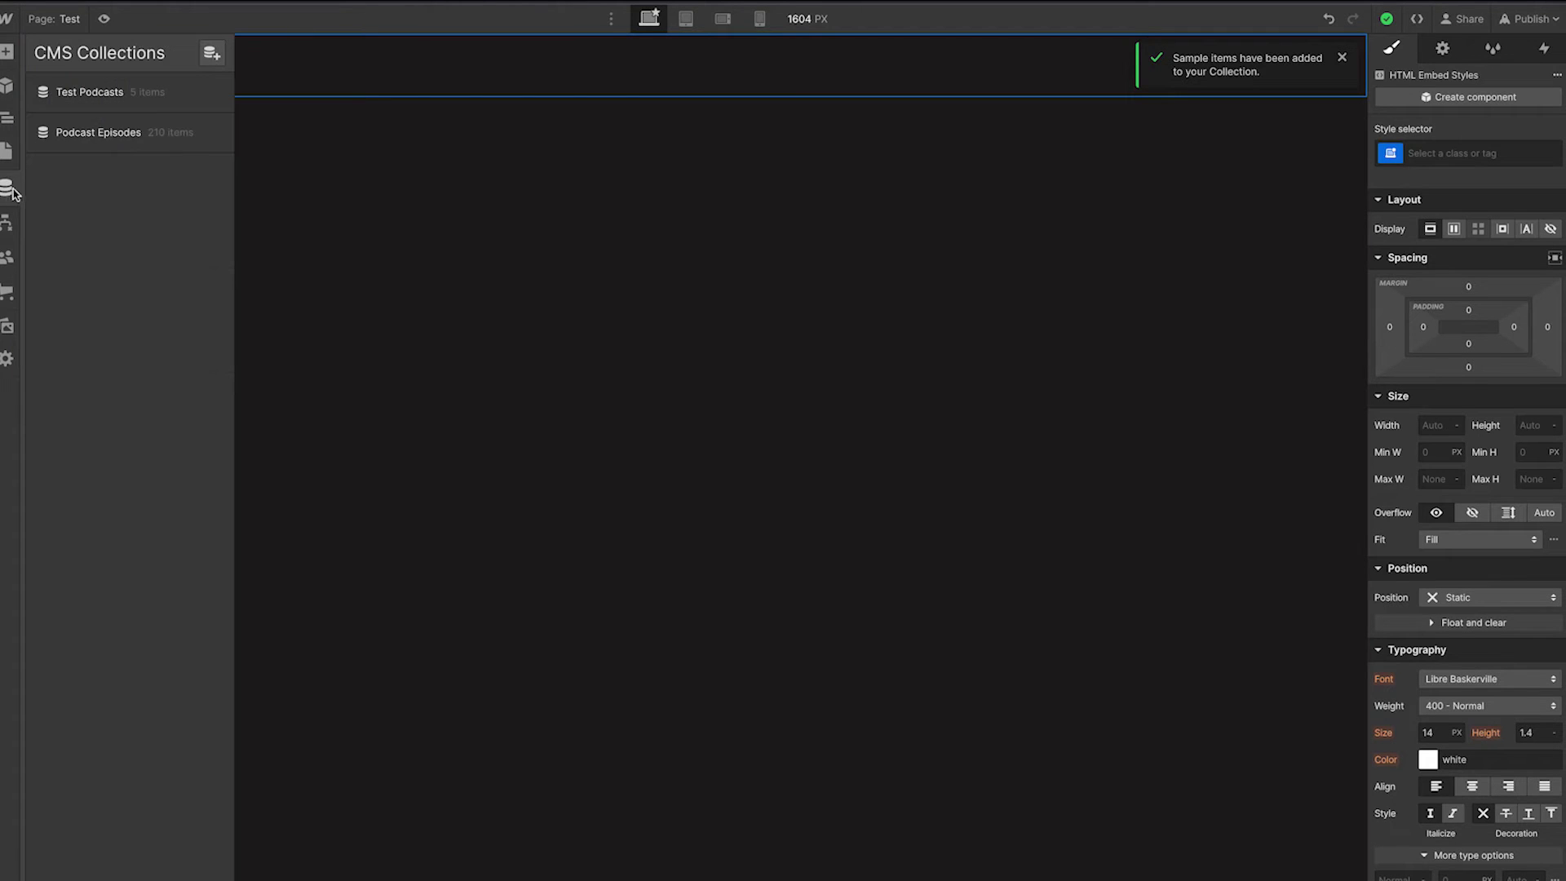
pyautogui.click(126, 93)
pyautogui.click(450, 126)
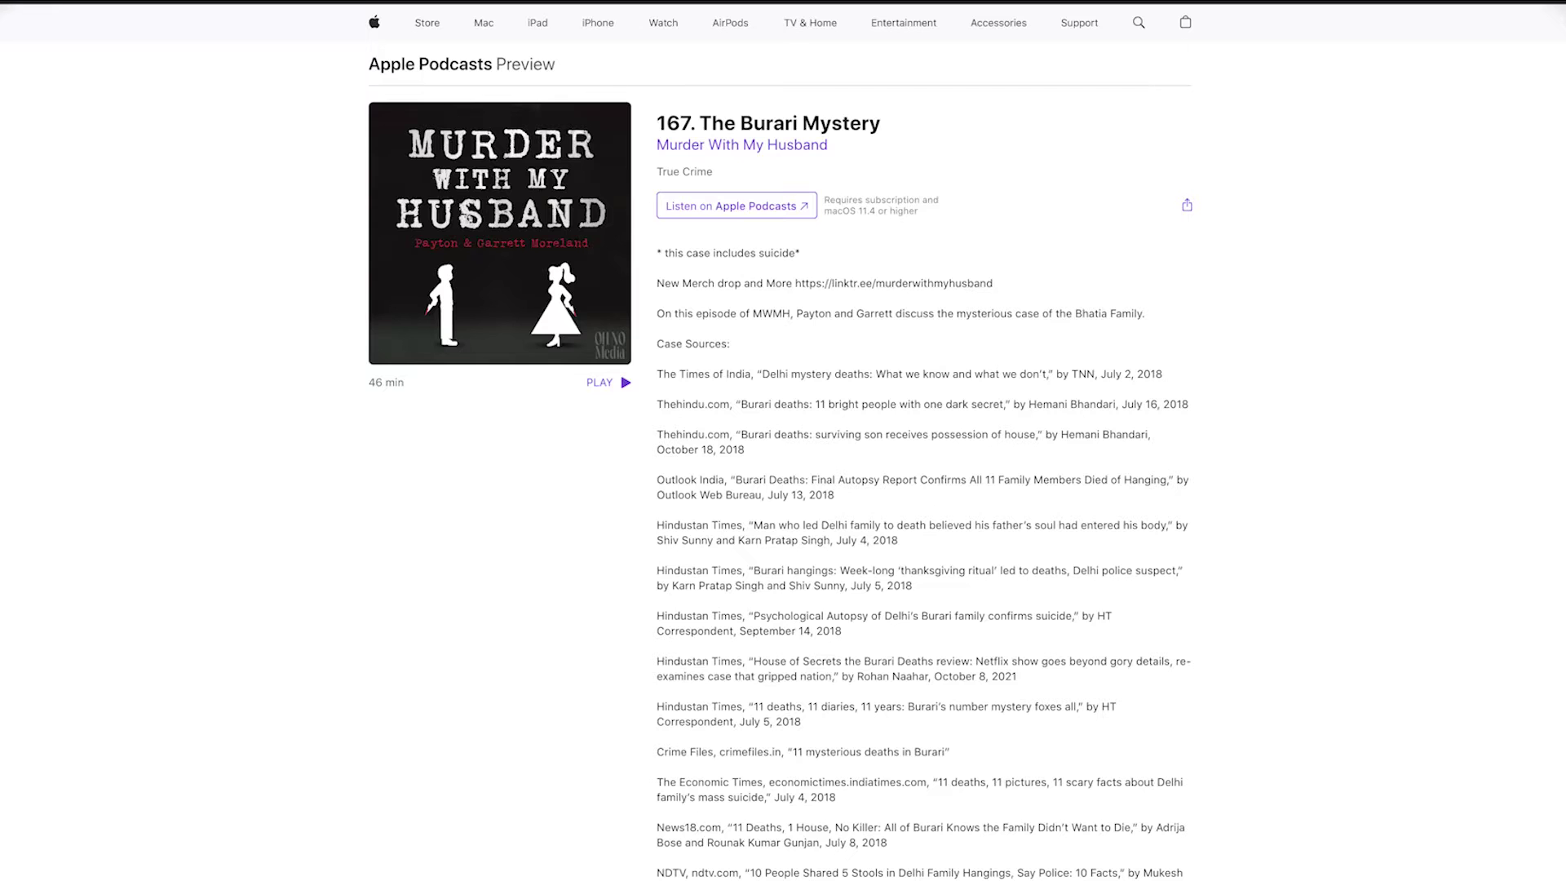
pyautogui.click(1186, 206)
pyautogui.click(1124, 206)
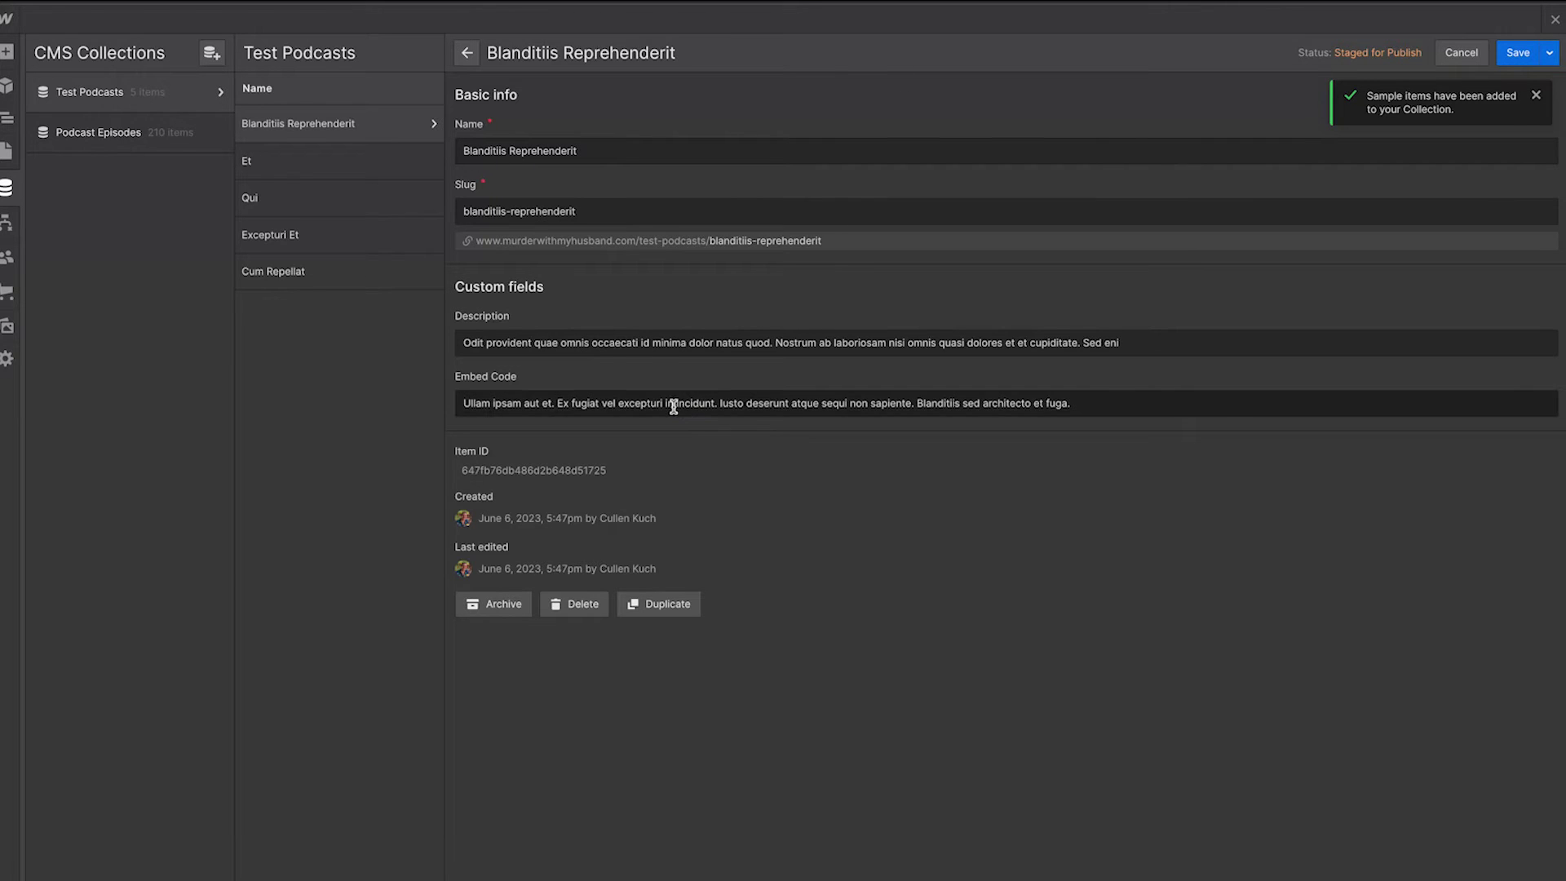
pyautogui.tripleClick(673, 405)
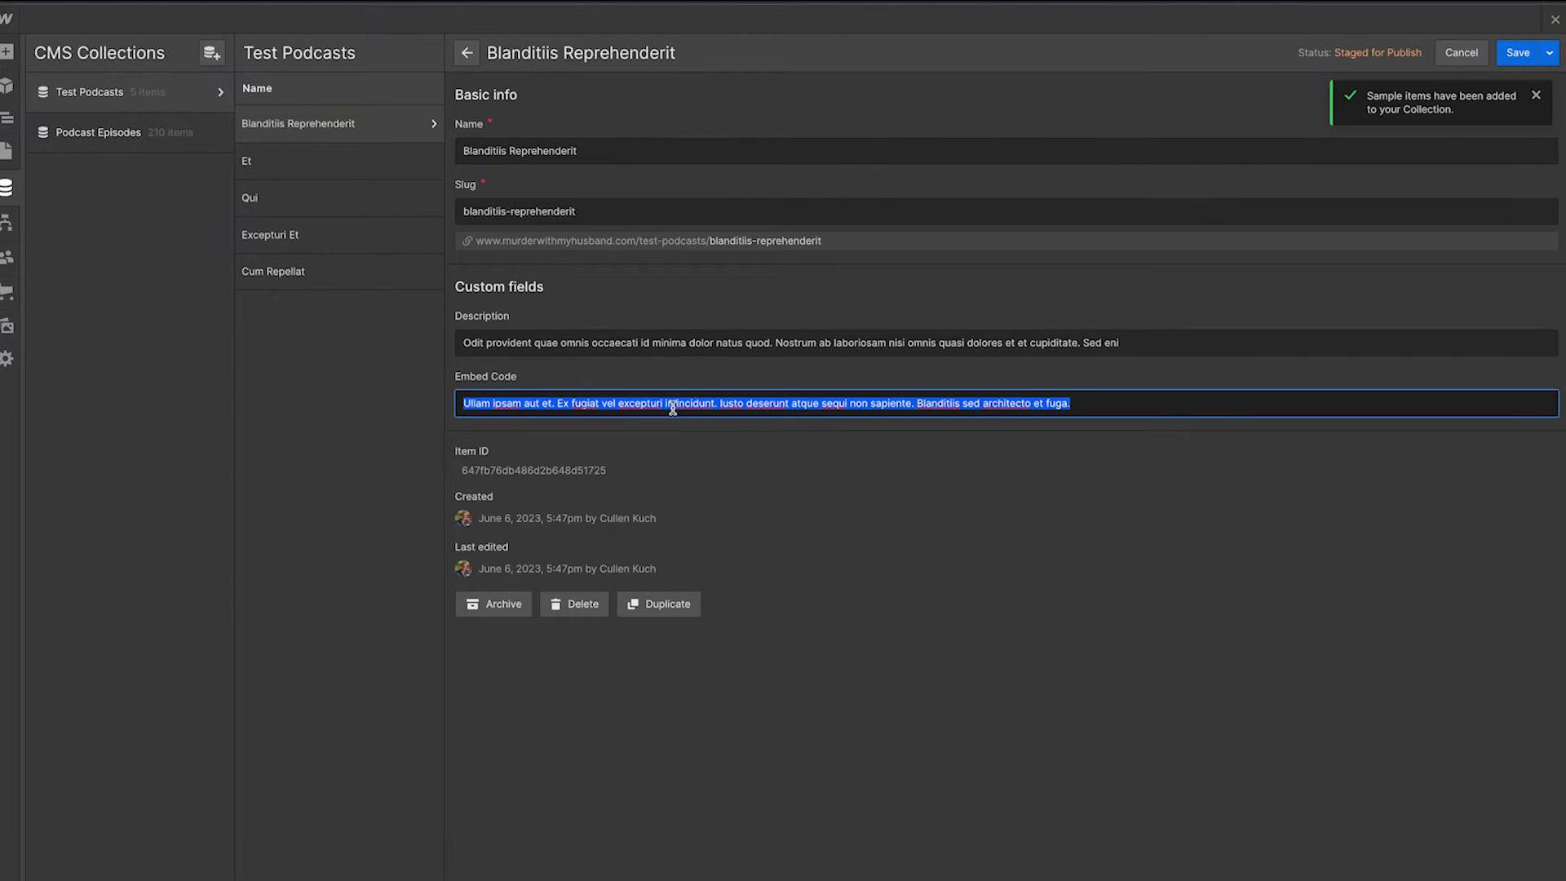
pyautogui.hotkey('ctrl', 'v')
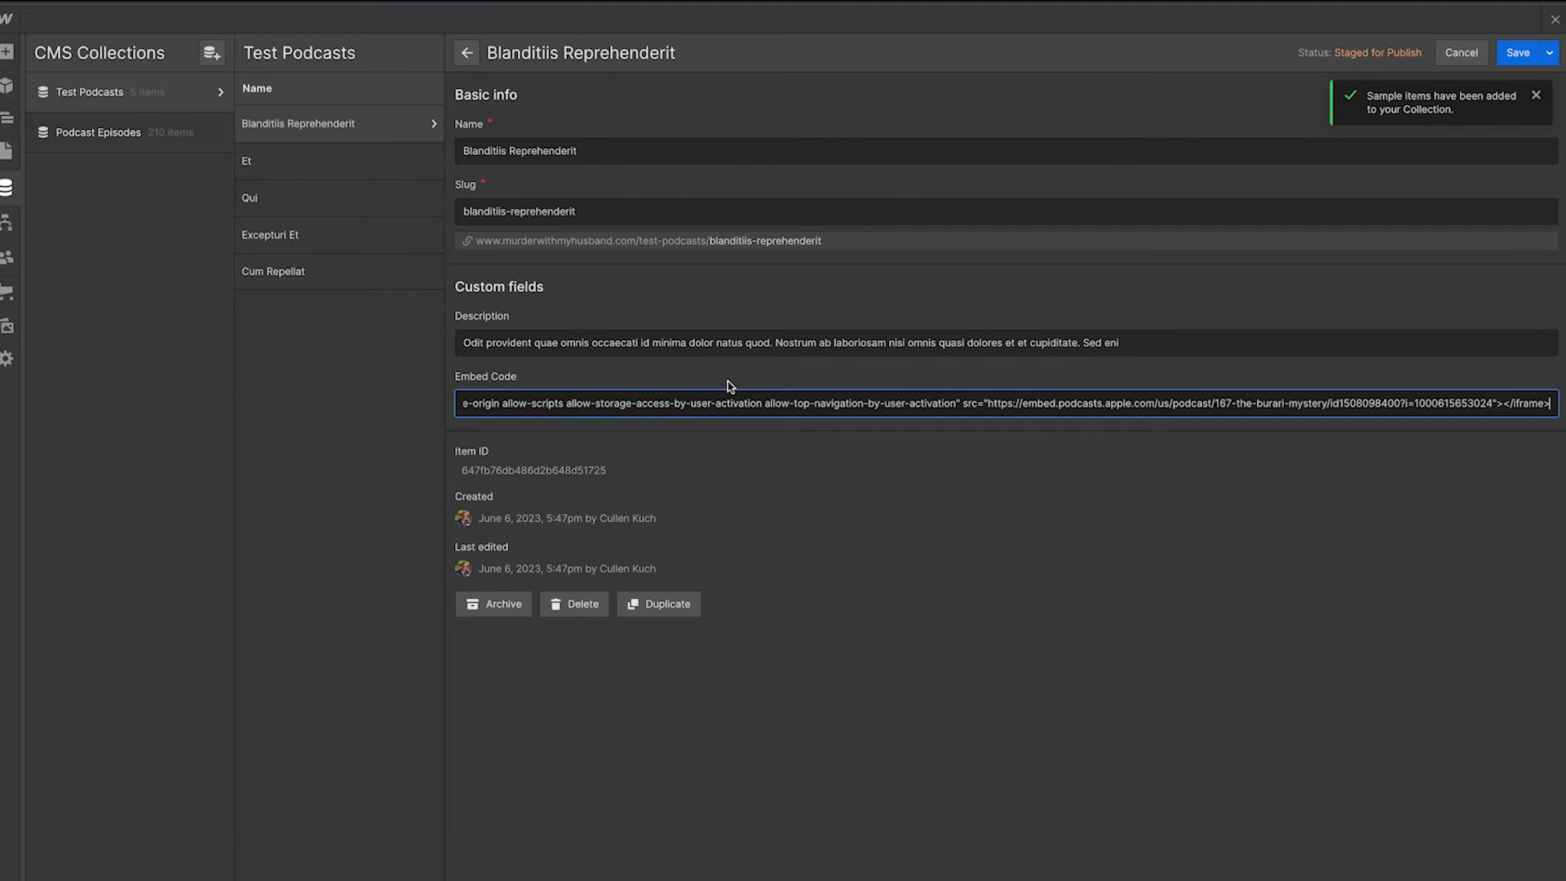
pyautogui.click(1516, 53)
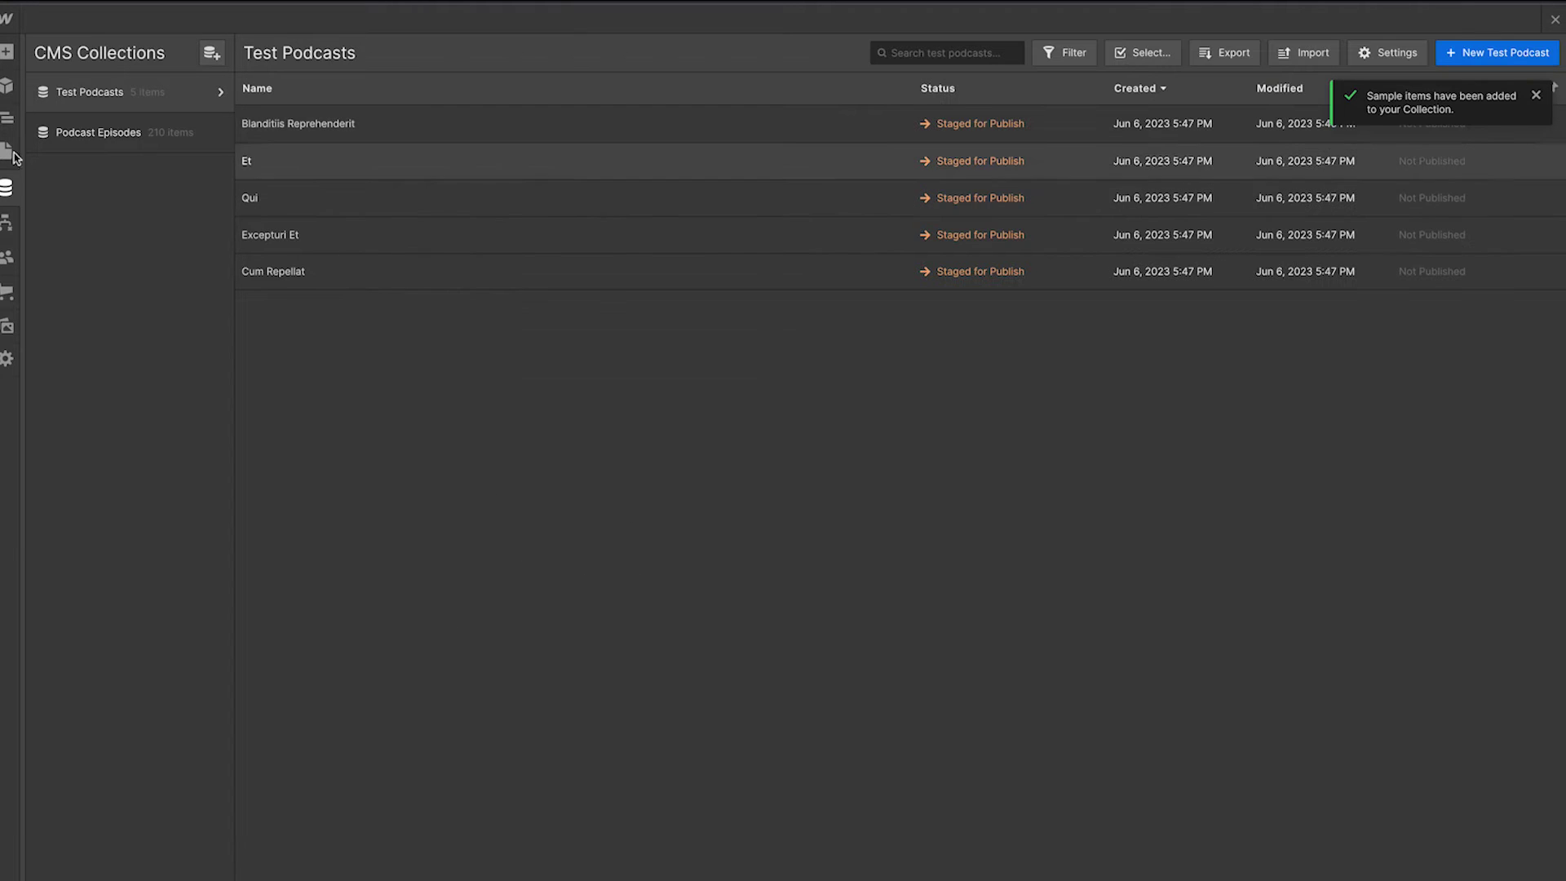
pyautogui.click(6, 149)
pyautogui.click(454, 243)
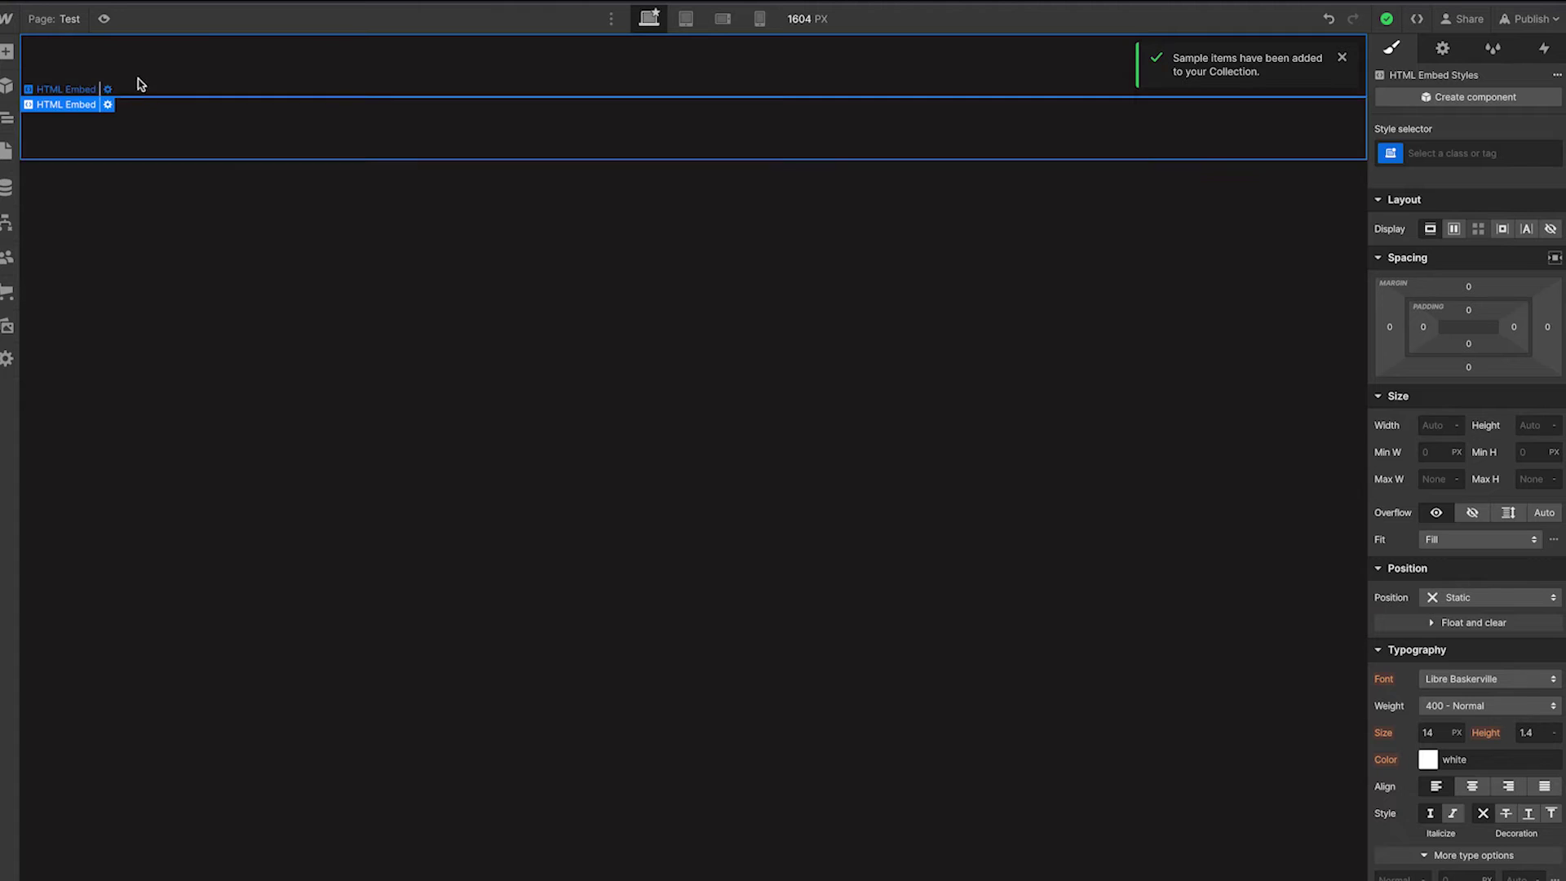
# - Insert the Embed Code field into the HTML Embed's custom code and save it
pyautogui.click(107, 104)
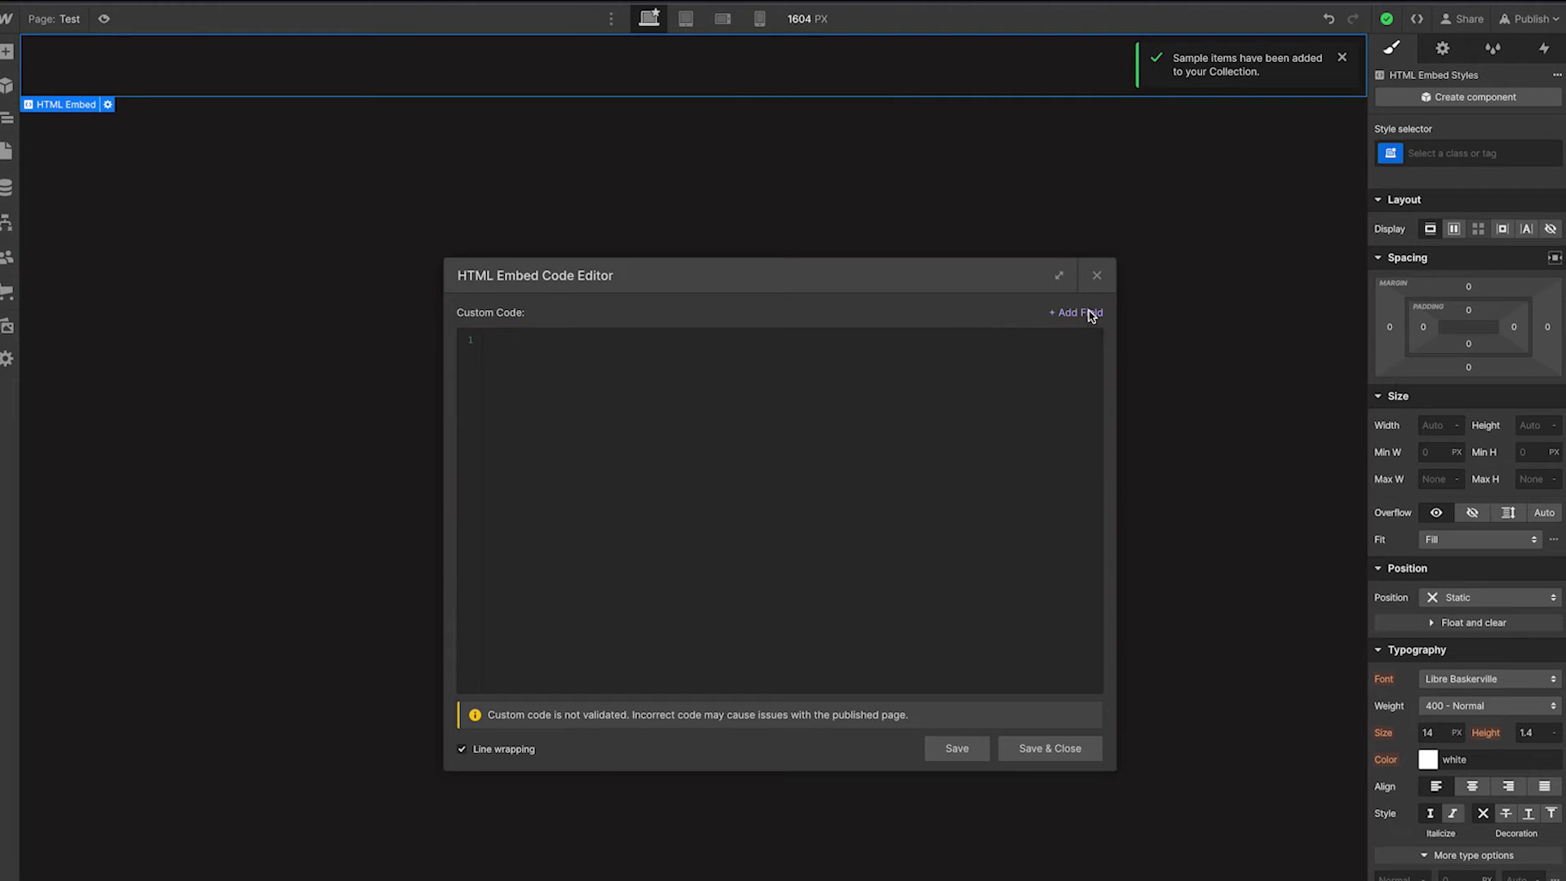
pyautogui.click(1088, 314)
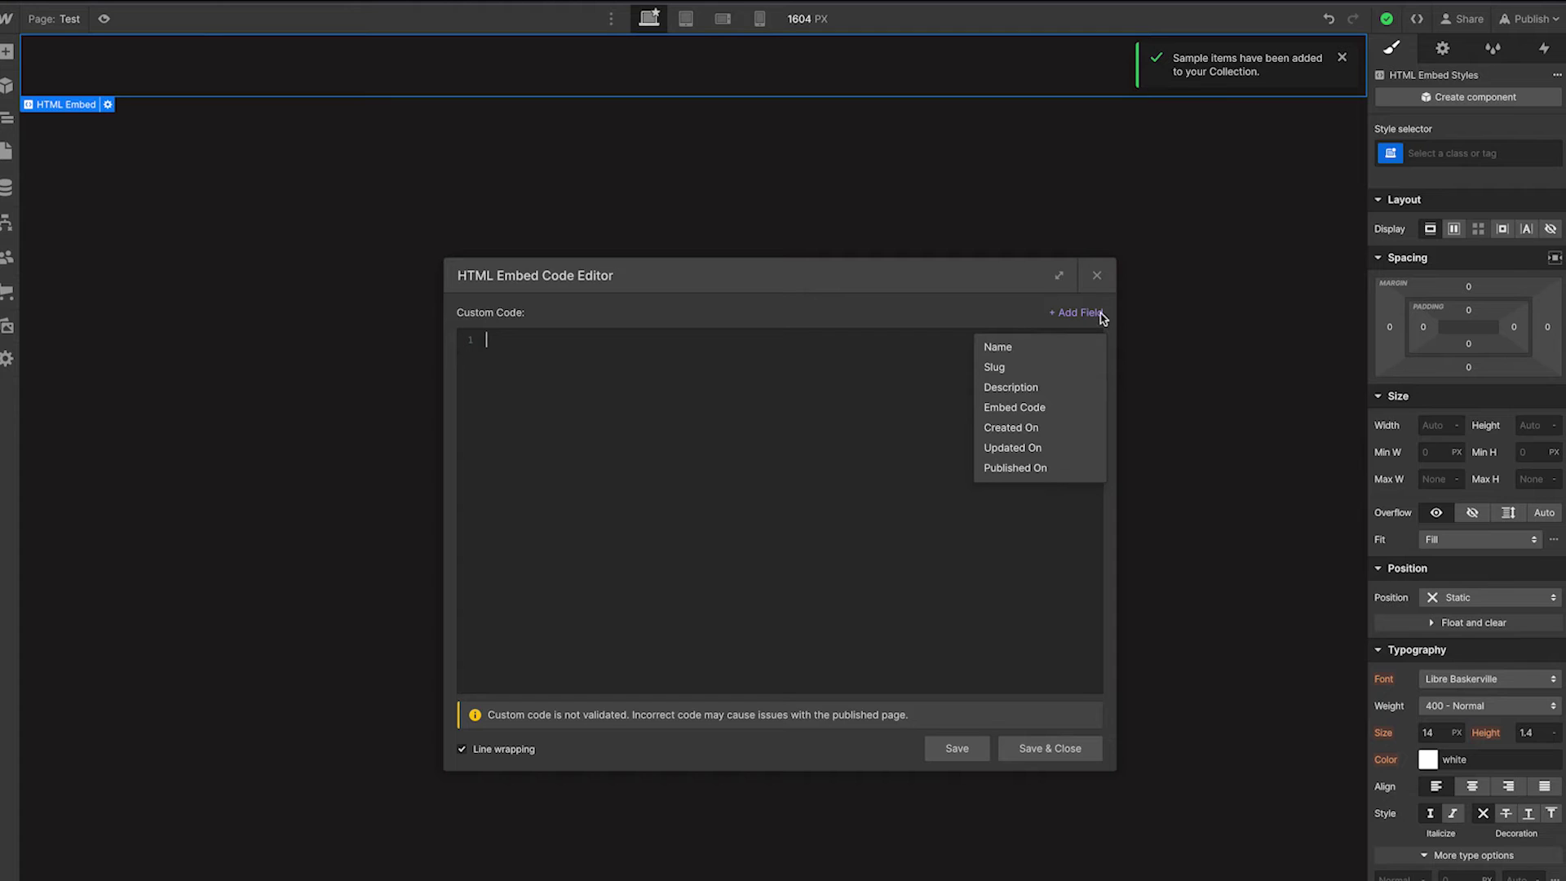
pyautogui.click(1032, 409)
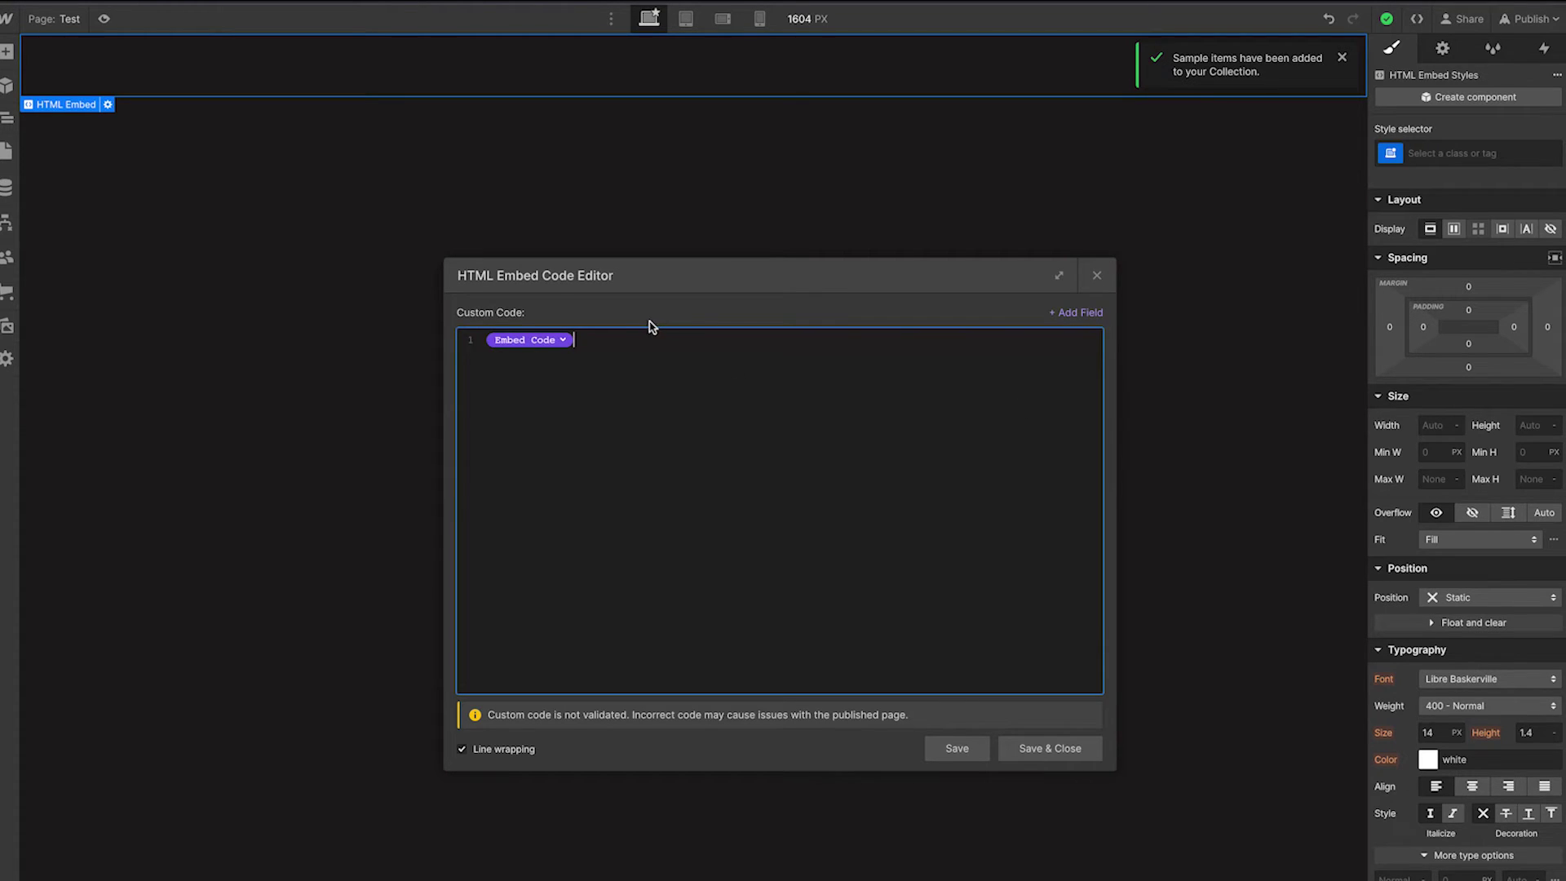
pyautogui.click(957, 745)
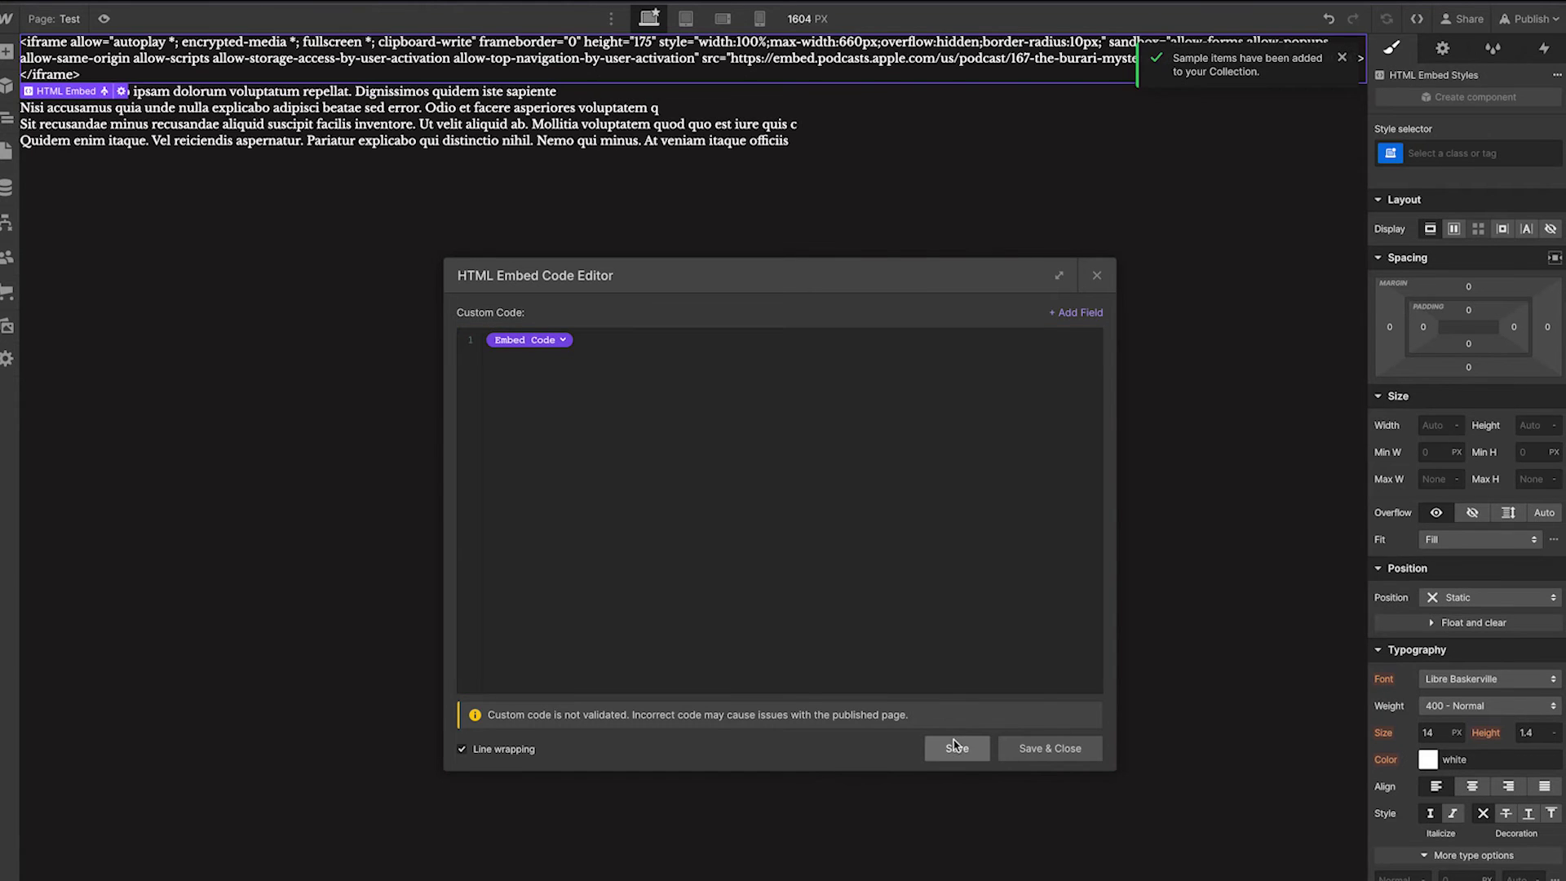
pyautogui.click(1096, 275)
pyautogui.click(992, 203)
pyautogui.click(292, 96)
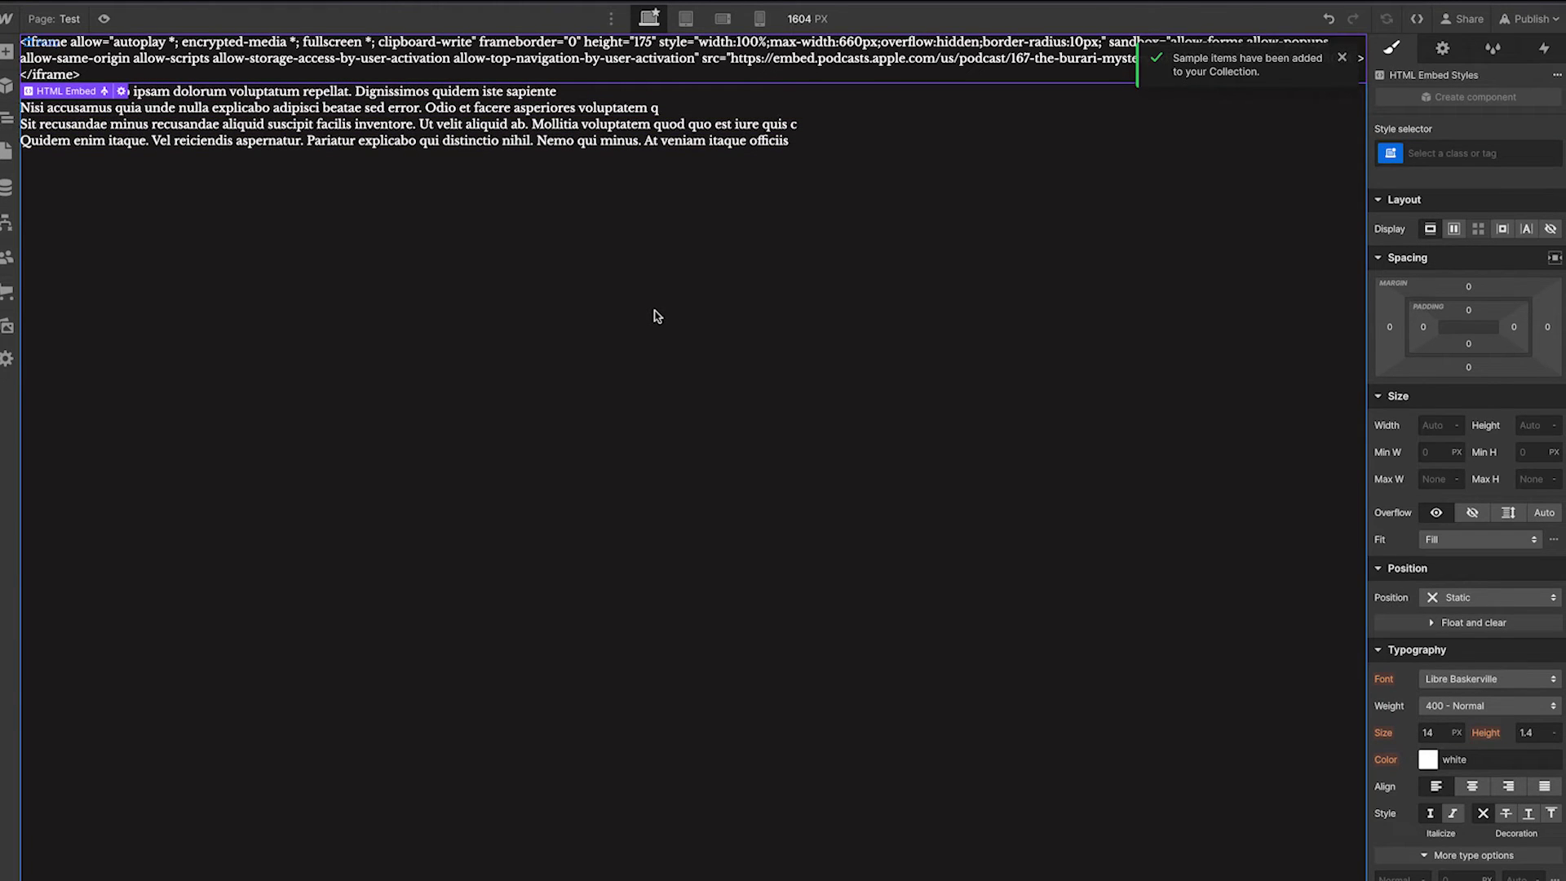
pyautogui.click(1341, 60)
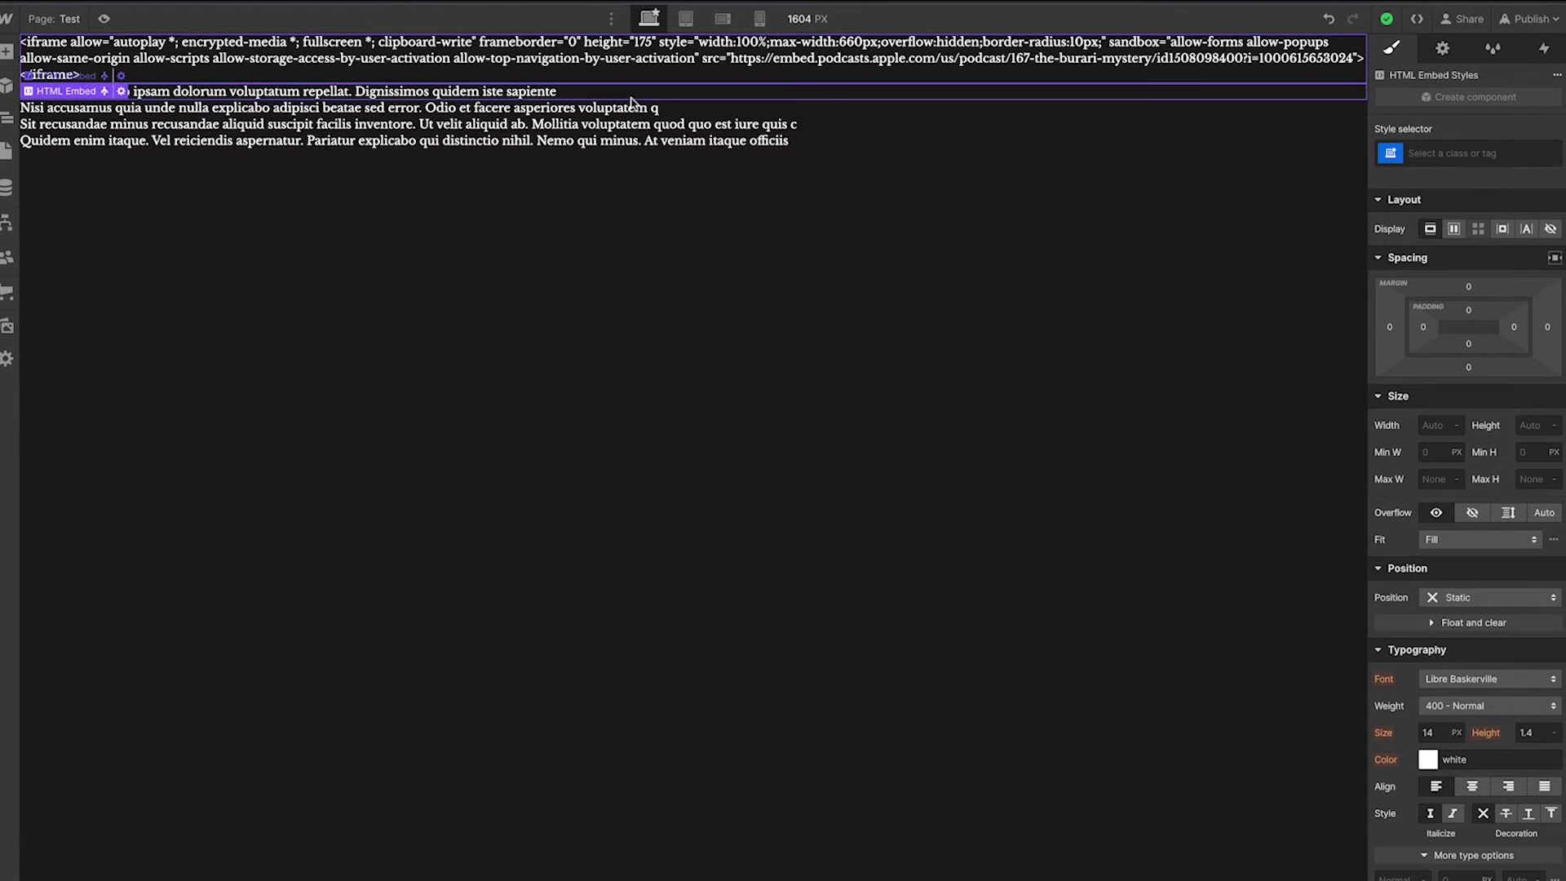
# - Replace the embed's field with the full Apple Podcasts iframe and delete its hard-coded src URL
pyautogui.click(122, 77)
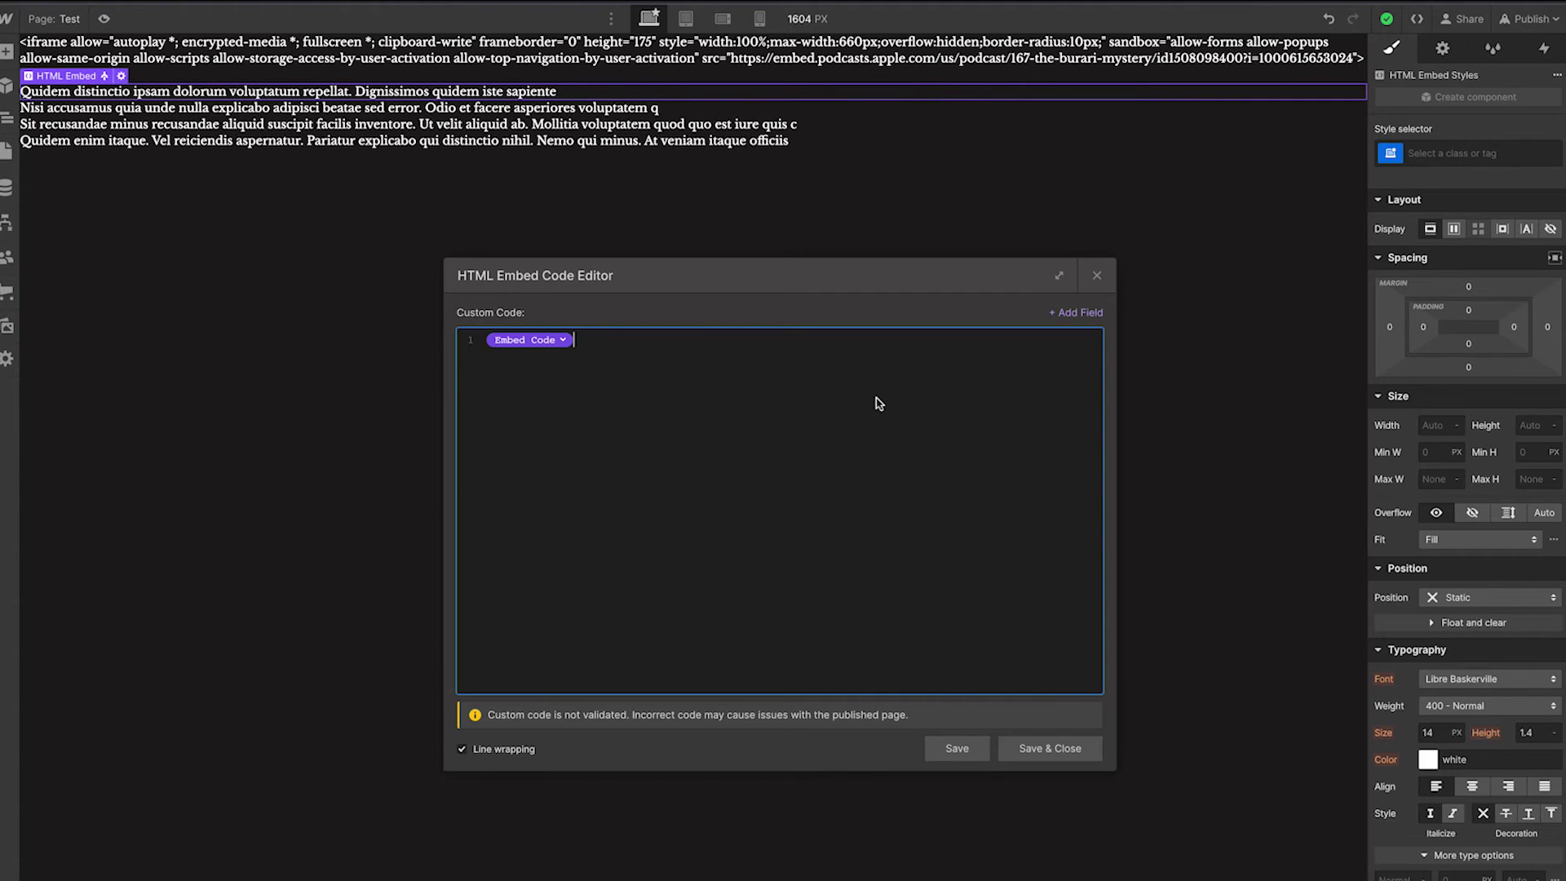
pyautogui.press('BackSpace')
pyautogui.hotkey('ctrl', 'v')
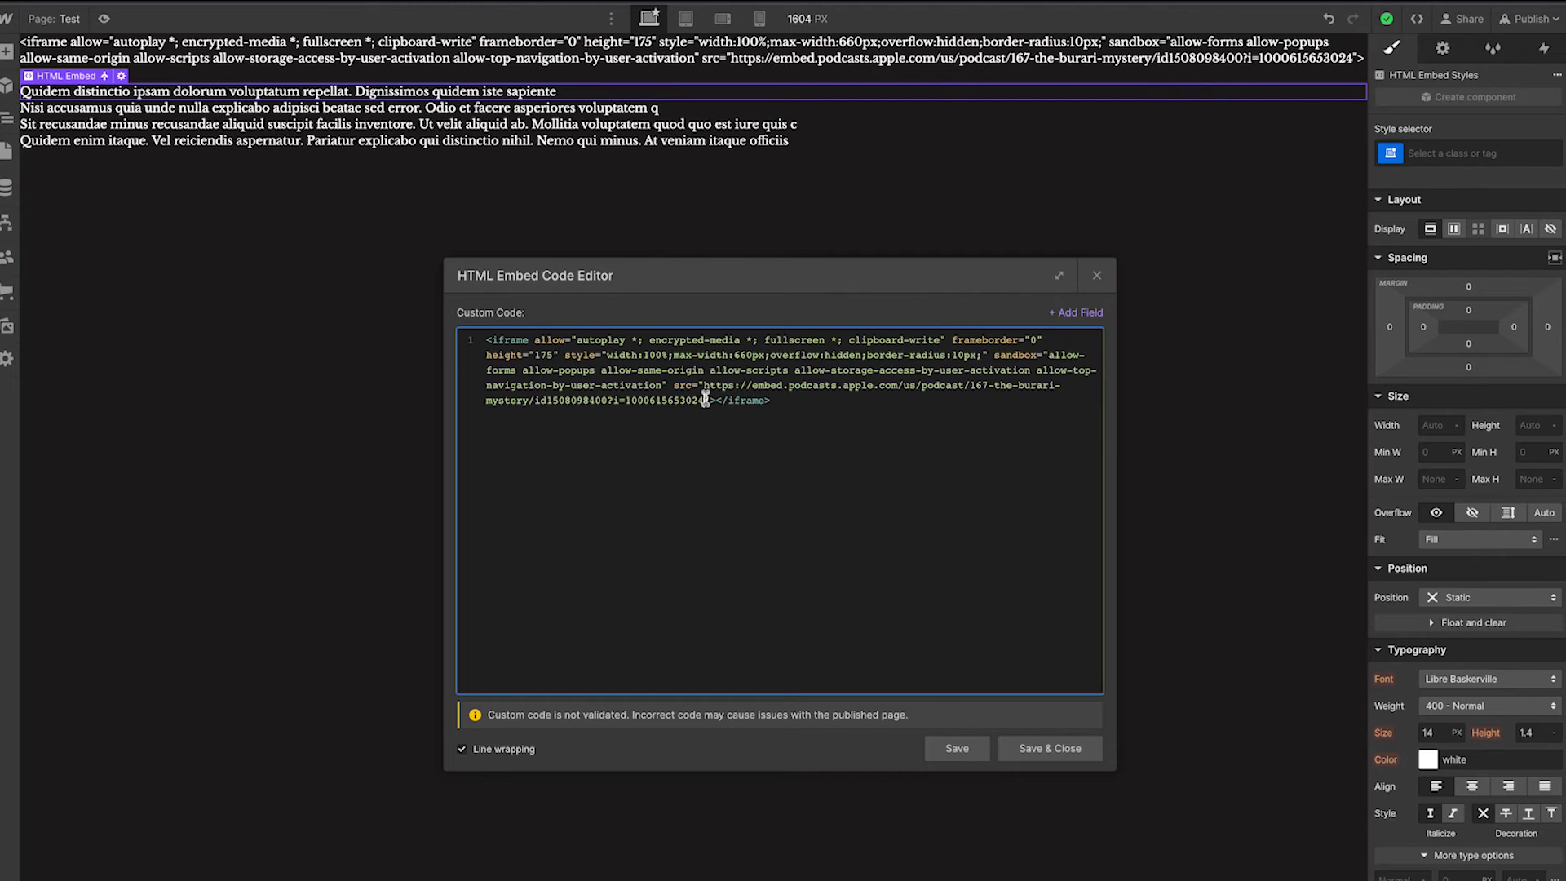
pyautogui.moveTo(707, 400); pyautogui.dragTo(706, 385)
pyautogui.press('BackSpace')
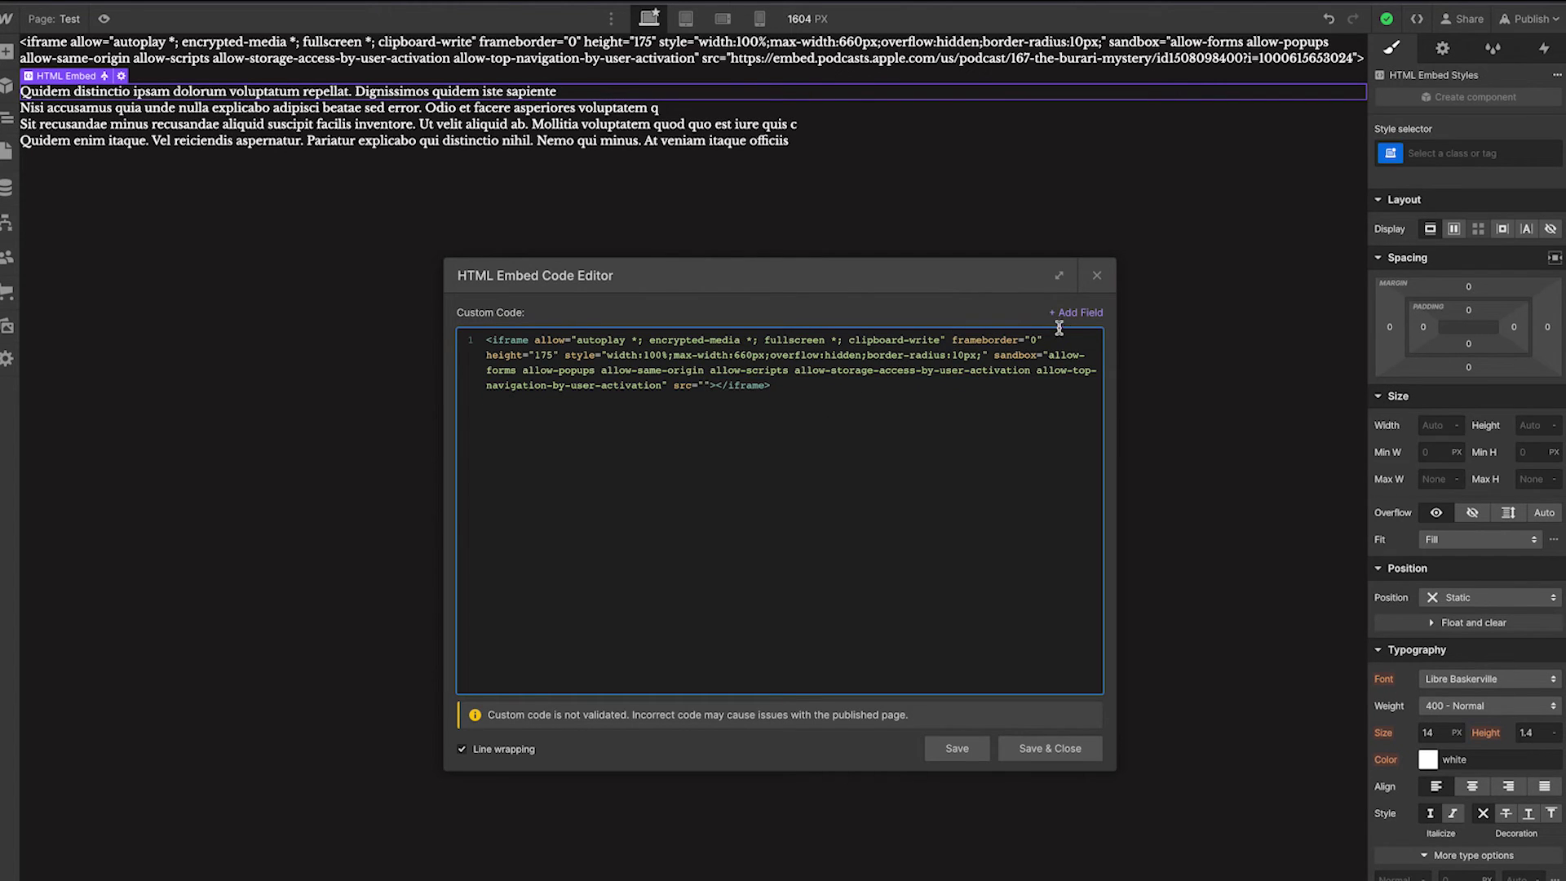
# - Insert the Embed Code field as the iframe src, save, and open the CMS collections
pyautogui.click(1074, 313)
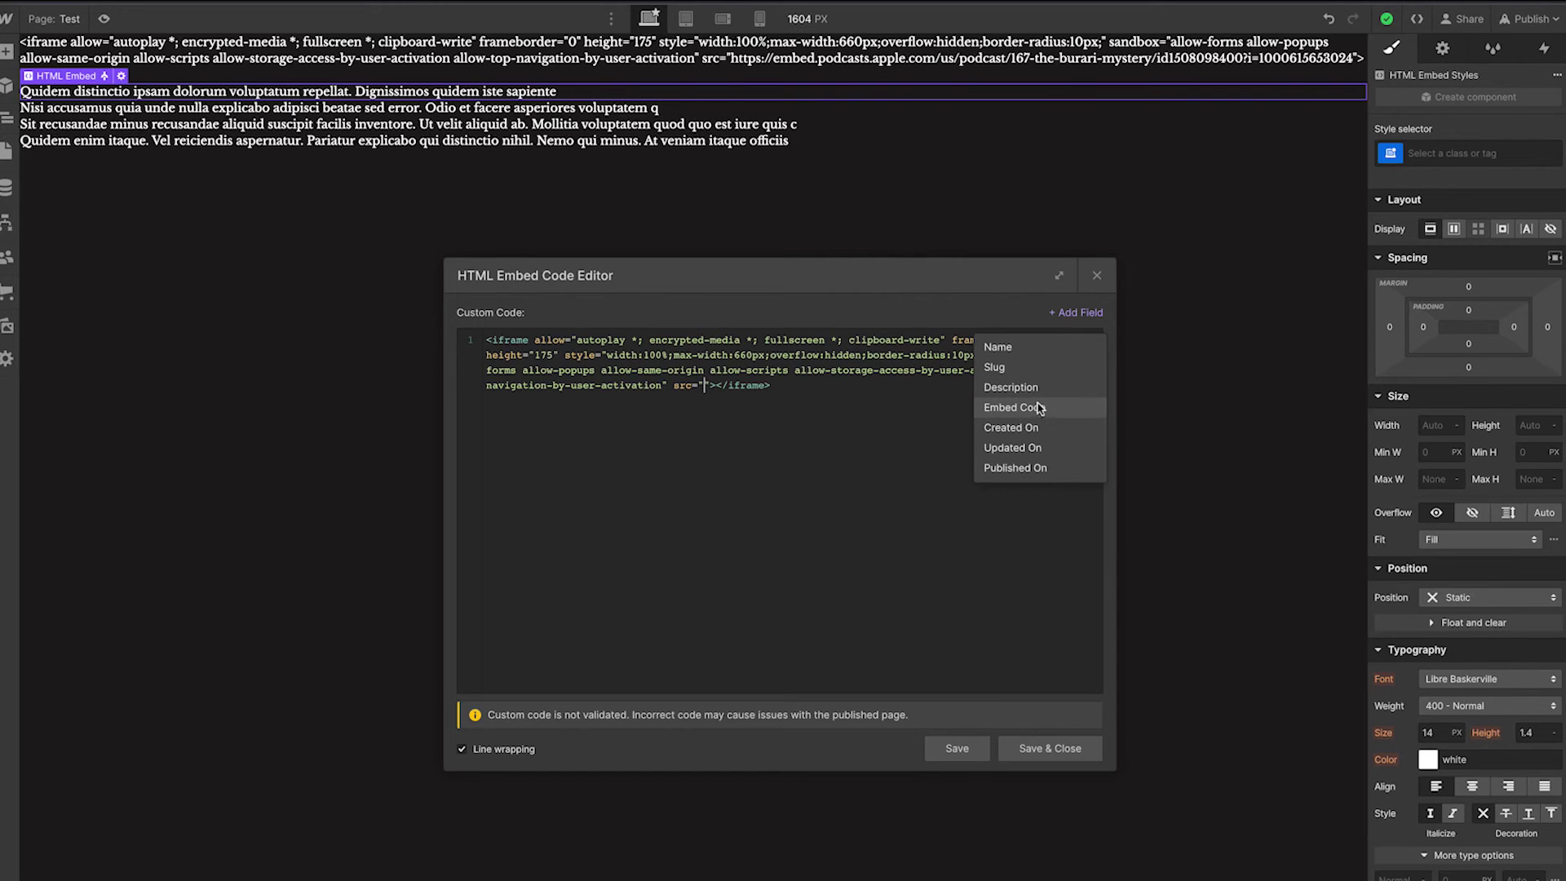
pyautogui.click(1038, 408)
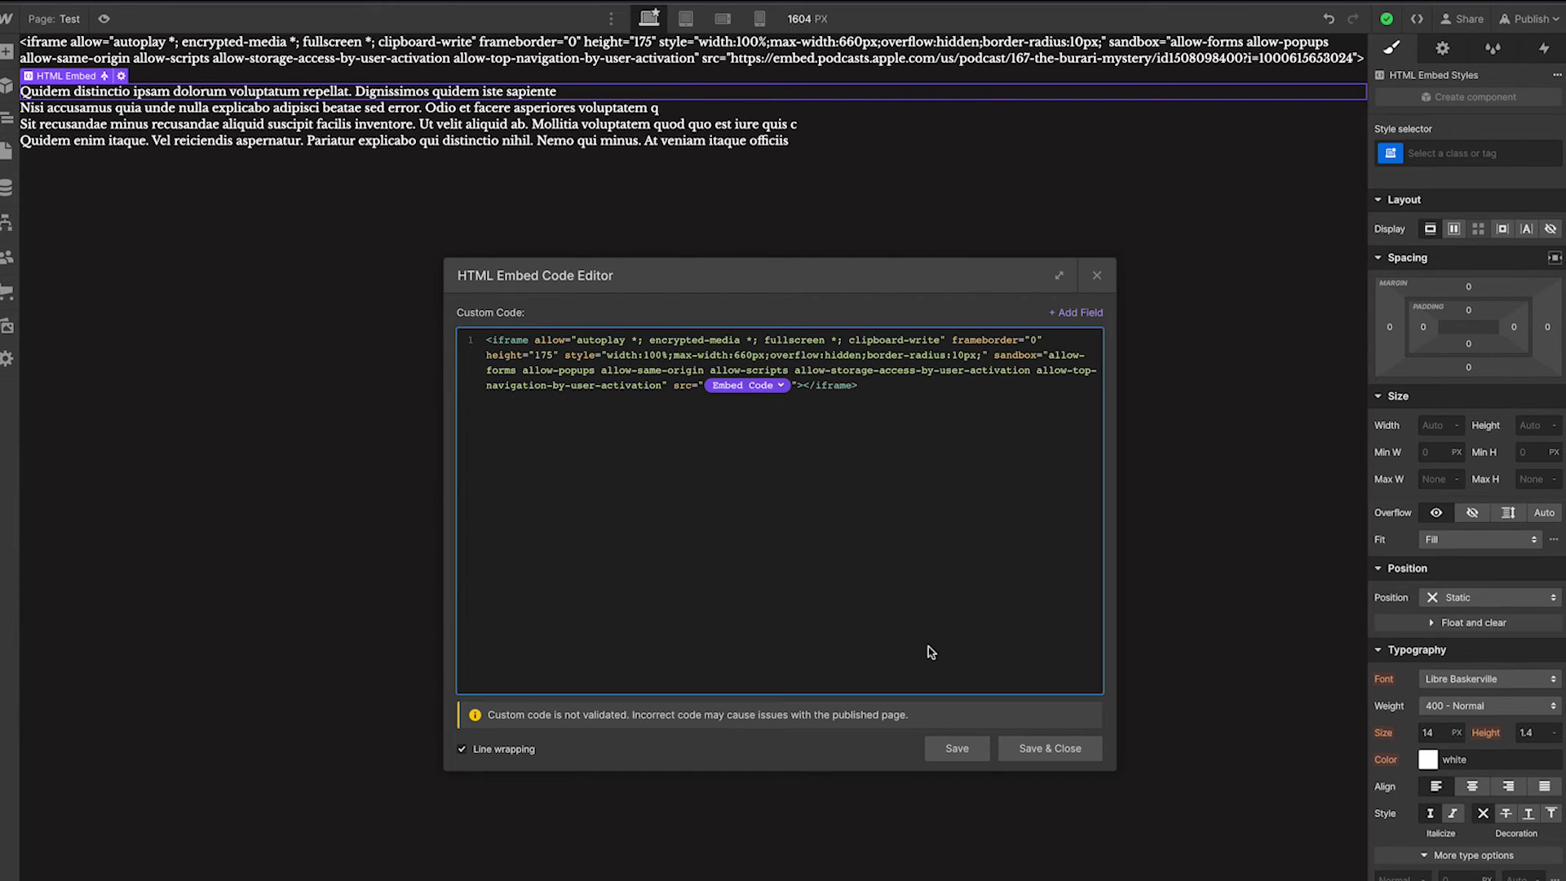
pyautogui.click(954, 747)
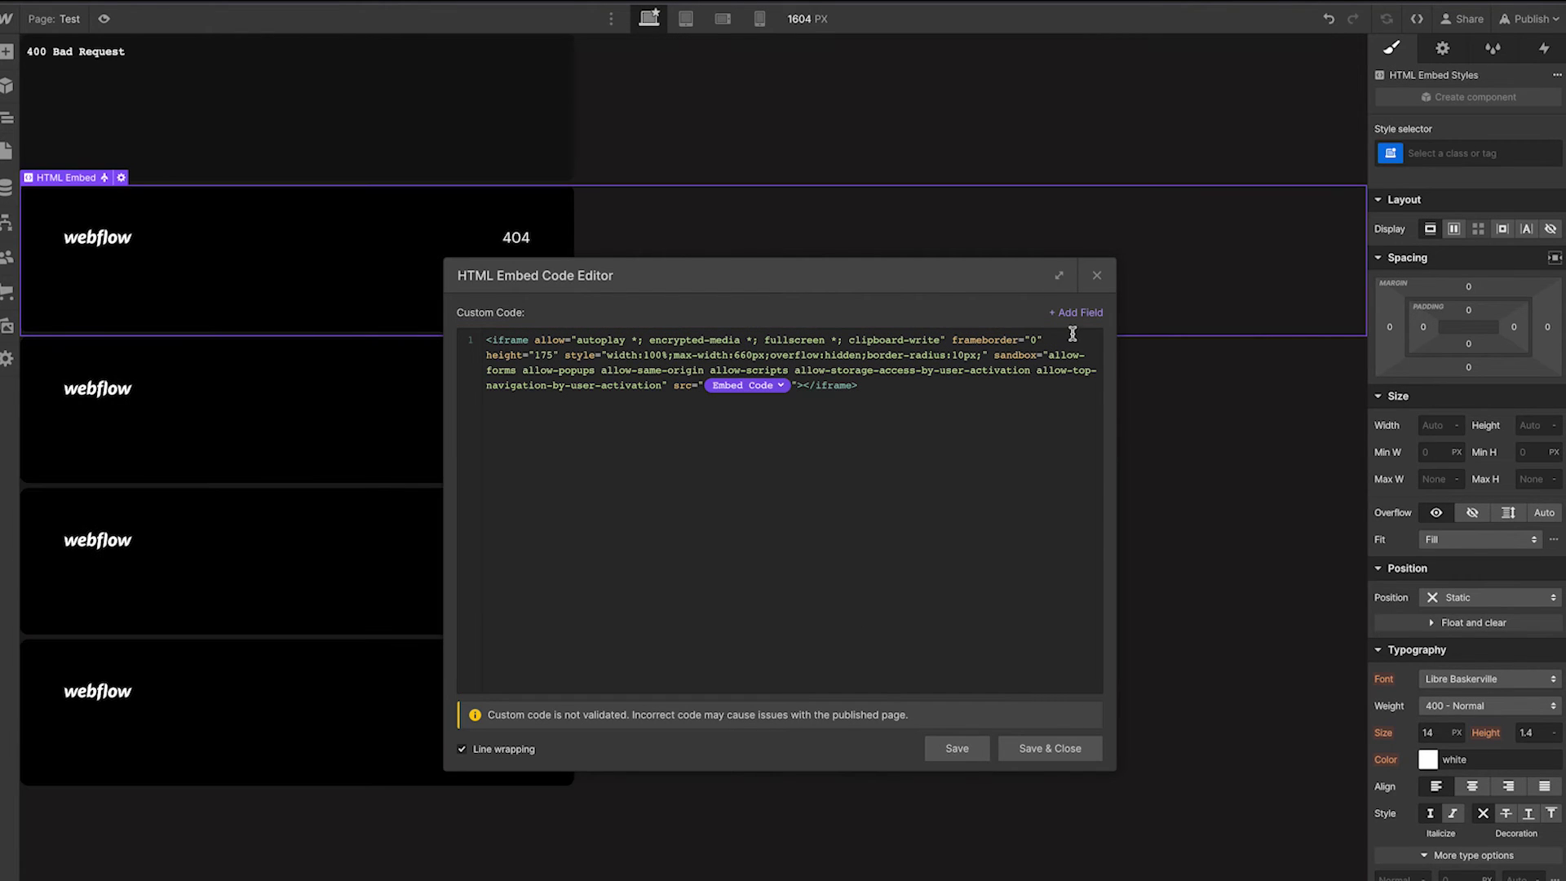
pyautogui.click(1097, 275)
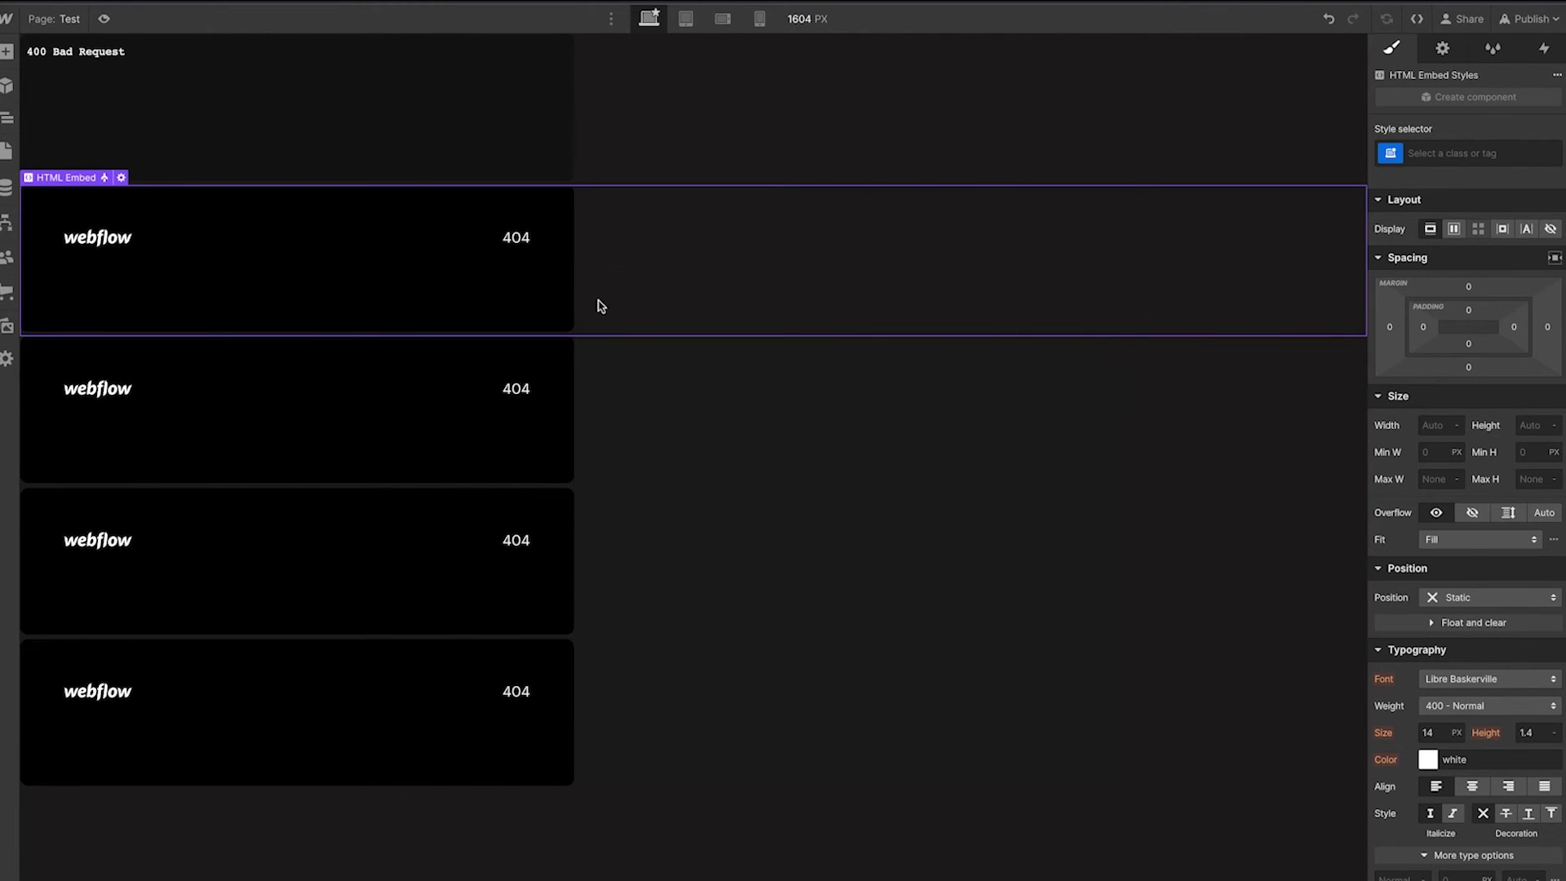
pyautogui.click(5, 189)
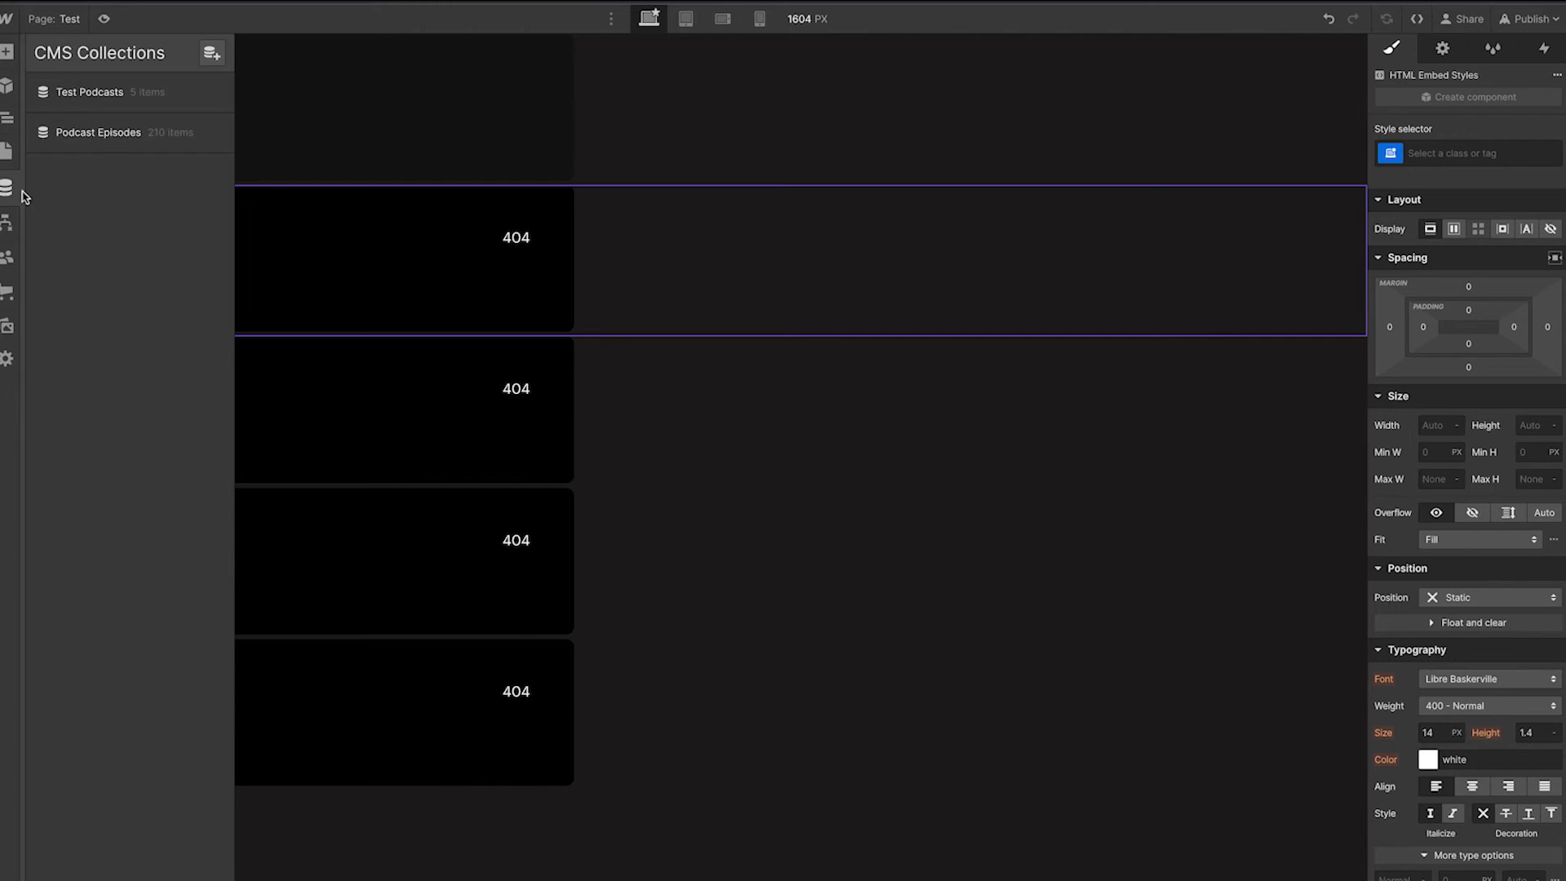
# - Open the Blanditiis Reprehenderit item in Test Podcasts and delete the iframe attributes before the src URL
pyautogui.click(107, 100)
pyautogui.click(487, 127)
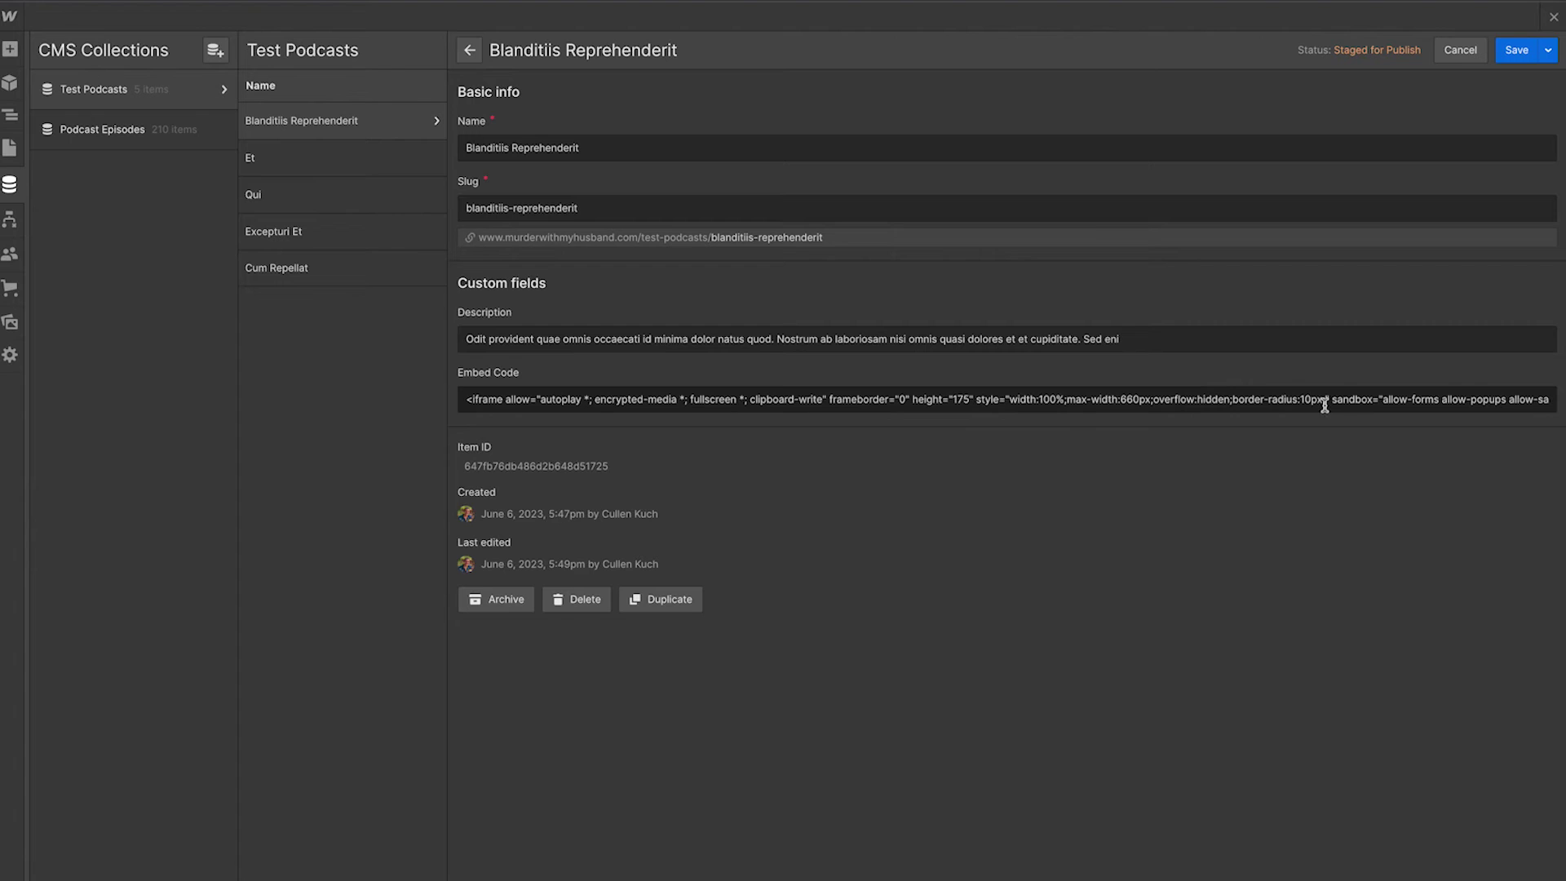
pyautogui.moveTo(1378, 399); pyautogui.dragTo(1455, 400)
pyautogui.click(1378, 399)
pyautogui.hotkey('shift', 'End')
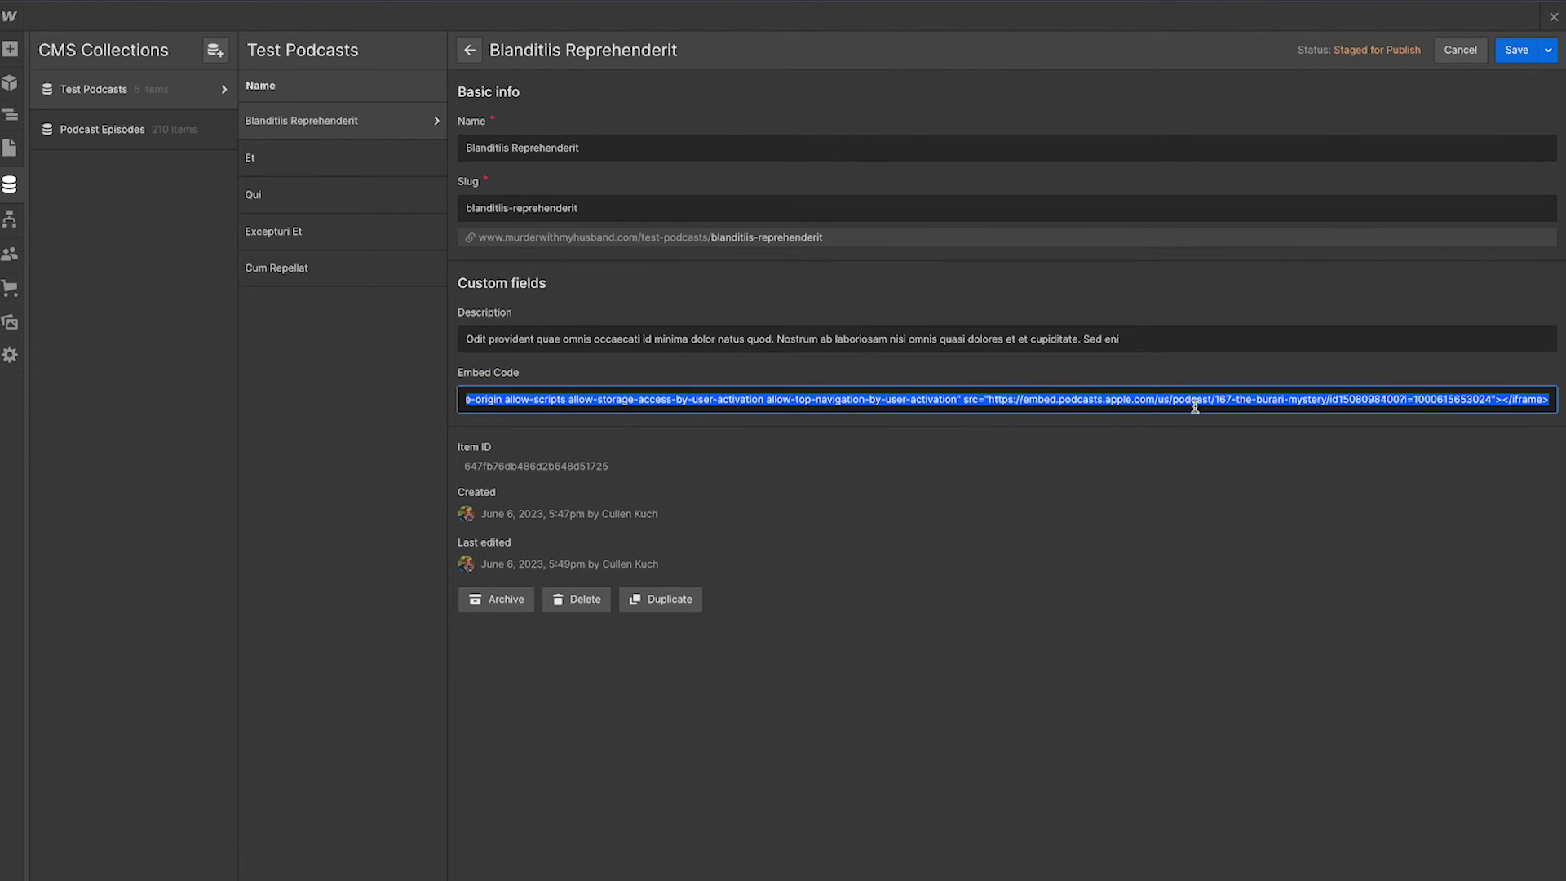
pyautogui.moveTo(988, 400); pyautogui.dragTo(456, 400)
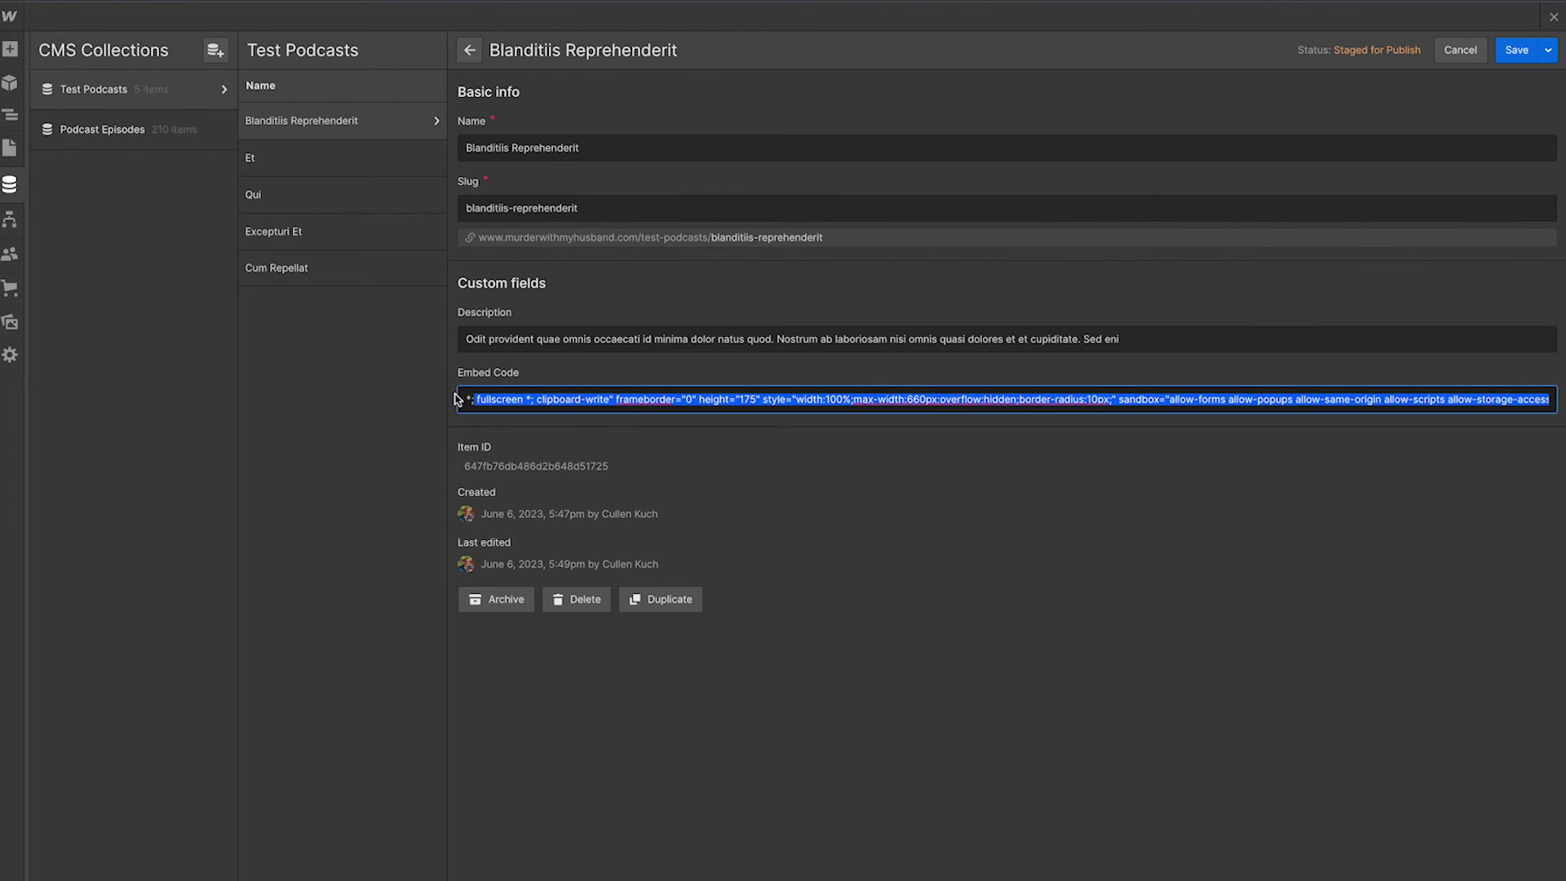
pyautogui.press('BackSpace')
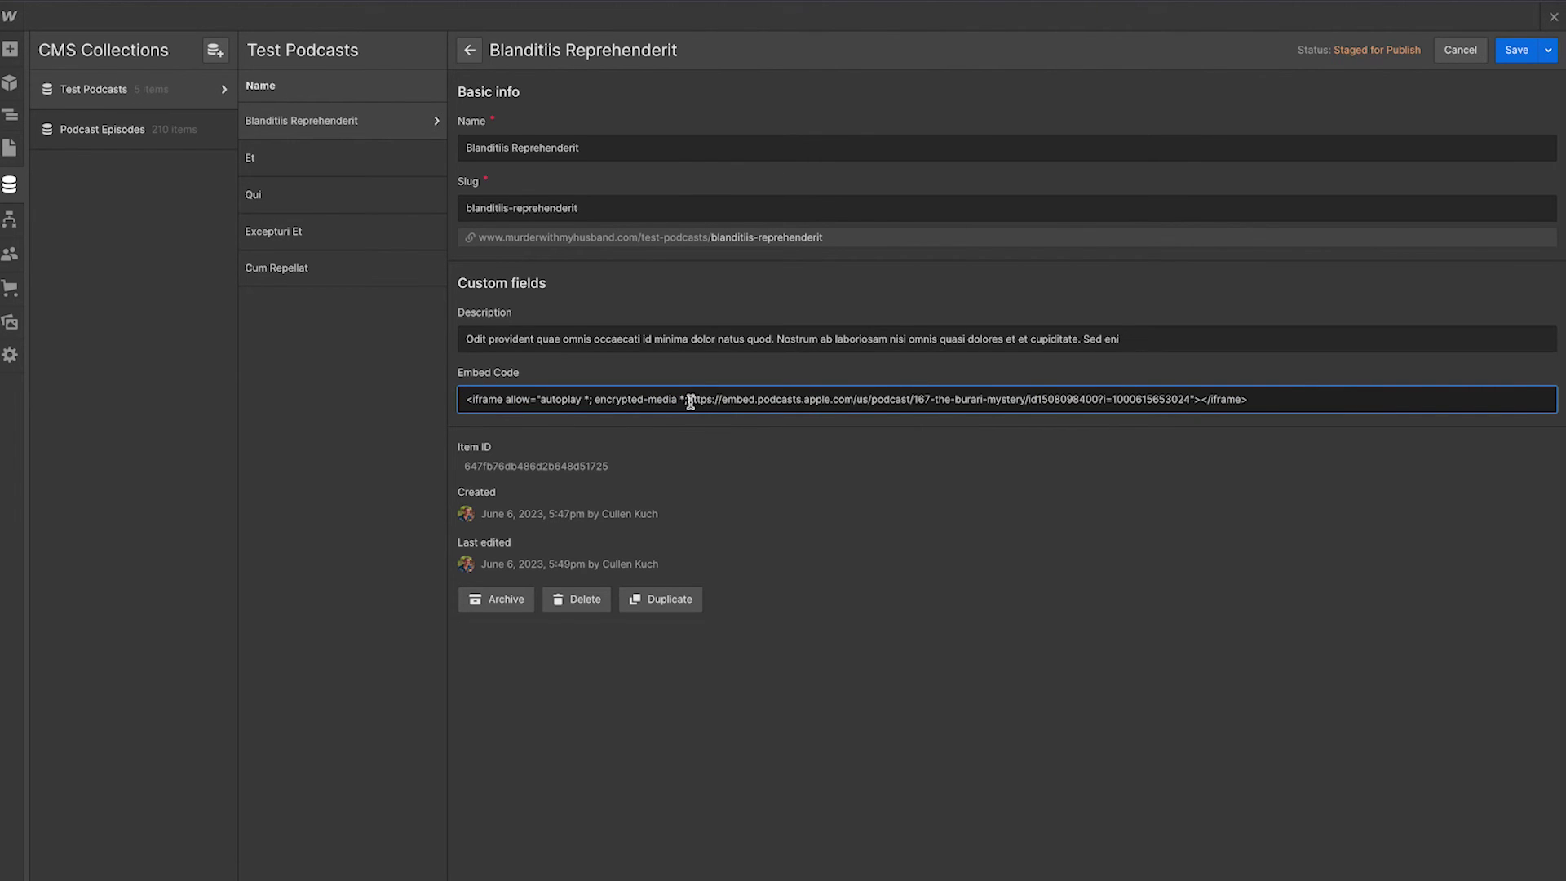
# - Strip the leftover opening and closing iframe text, leaving only the Apple Podcasts URL, and save
pyautogui.moveTo(690, 401); pyautogui.dragTo(458, 400)
pyautogui.press('BackSpace')
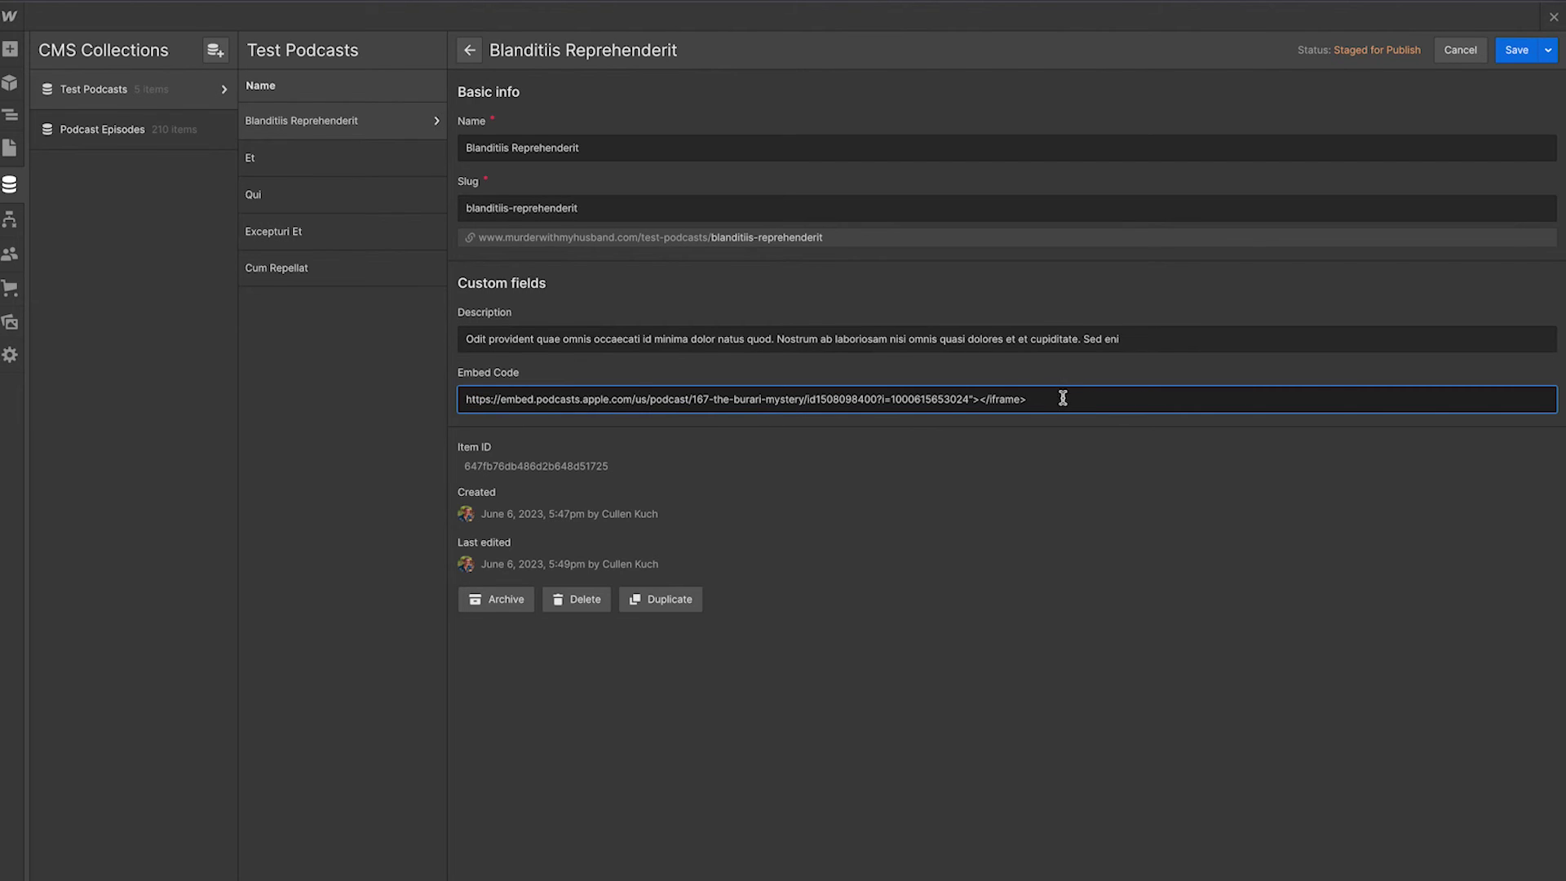
pyautogui.moveTo(1063, 397); pyautogui.dragTo(984, 397)
pyautogui.press('BackSpace')
pyautogui.click(1522, 52)
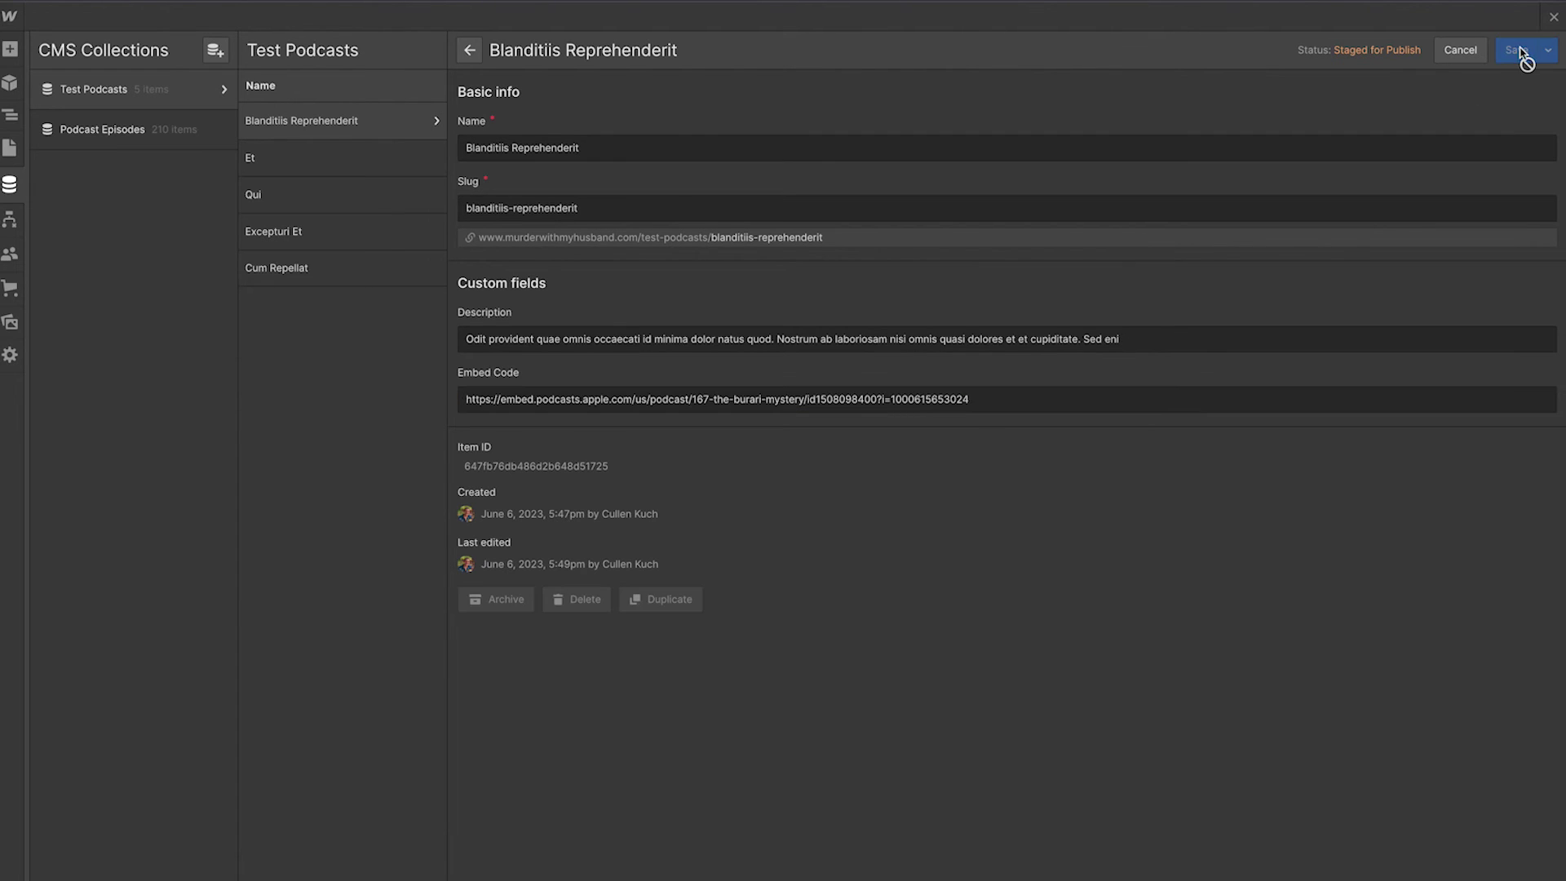
# - Return to the Test page canvas and open the top podcast embed's code editor
pyautogui.click(12, 150)
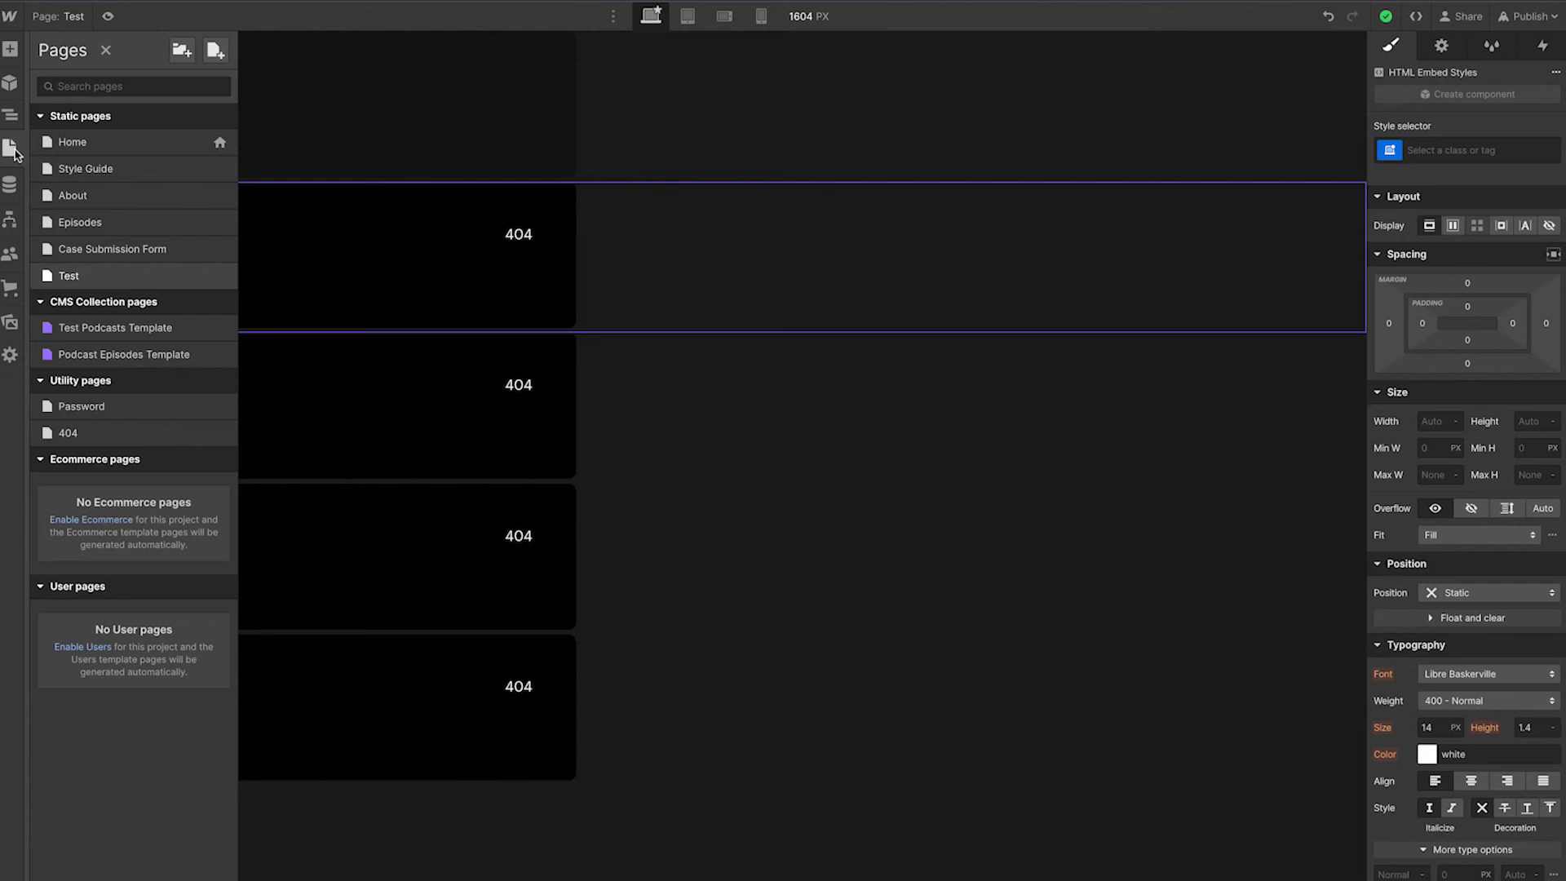
pyautogui.click(921, 502)
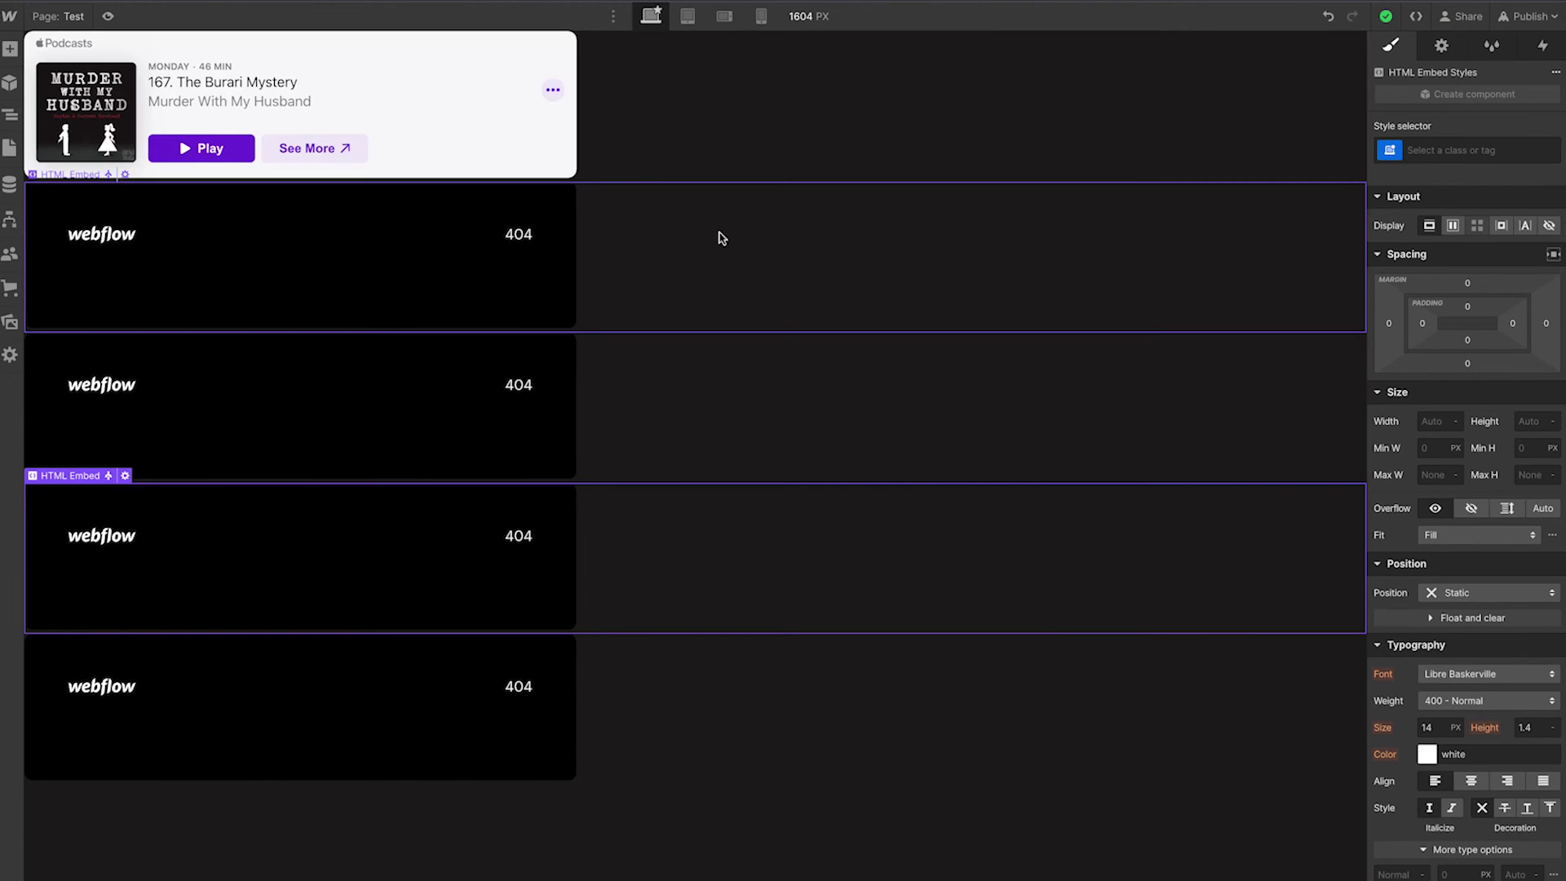
pyautogui.click(524, 137)
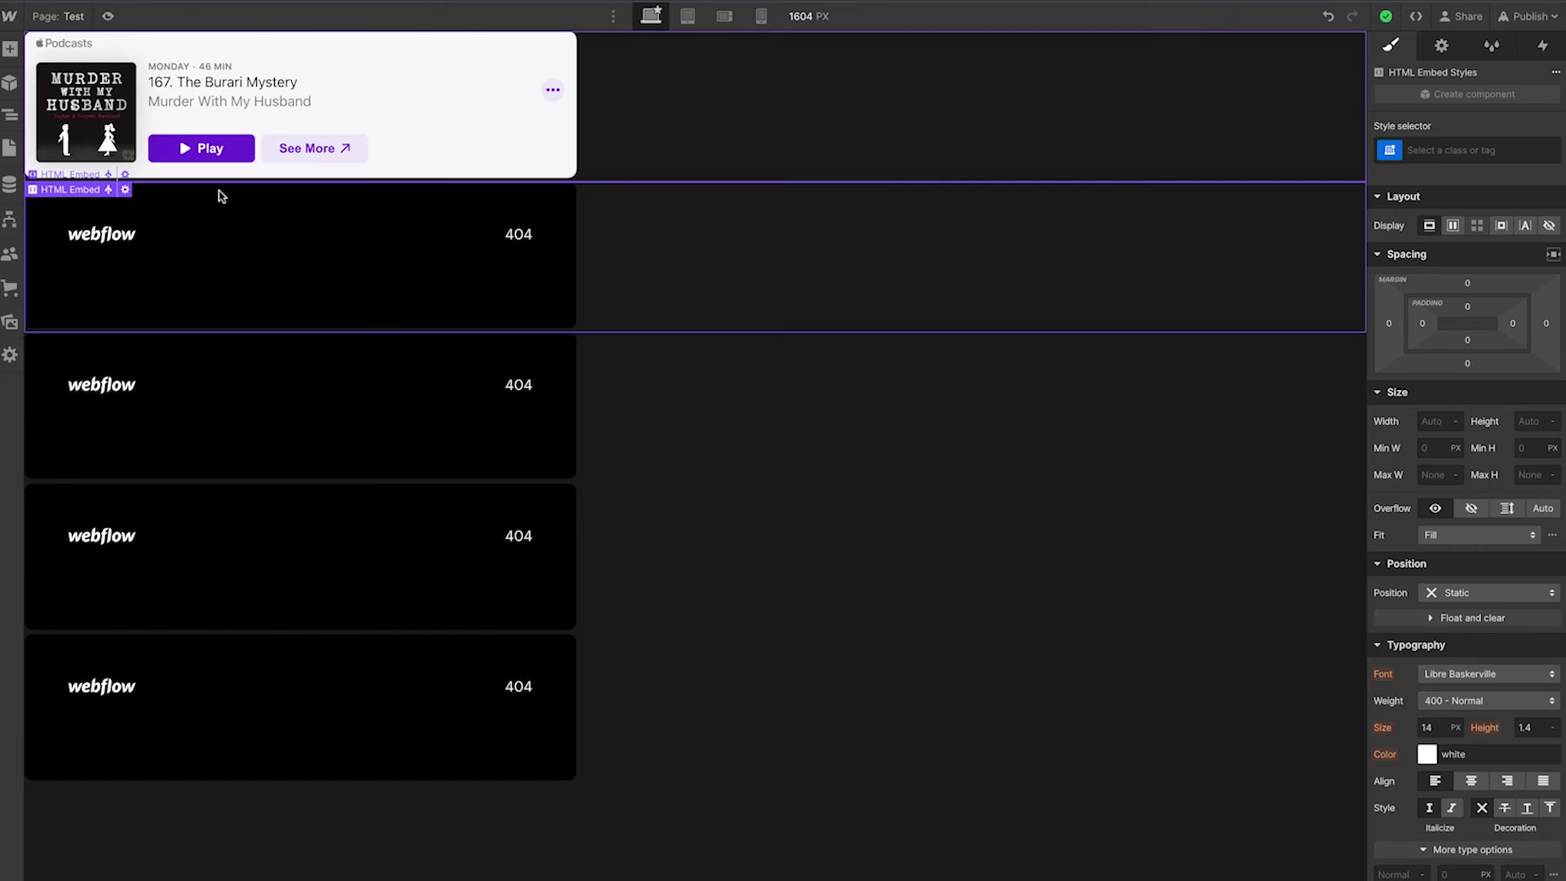
pyautogui.click(127, 190)
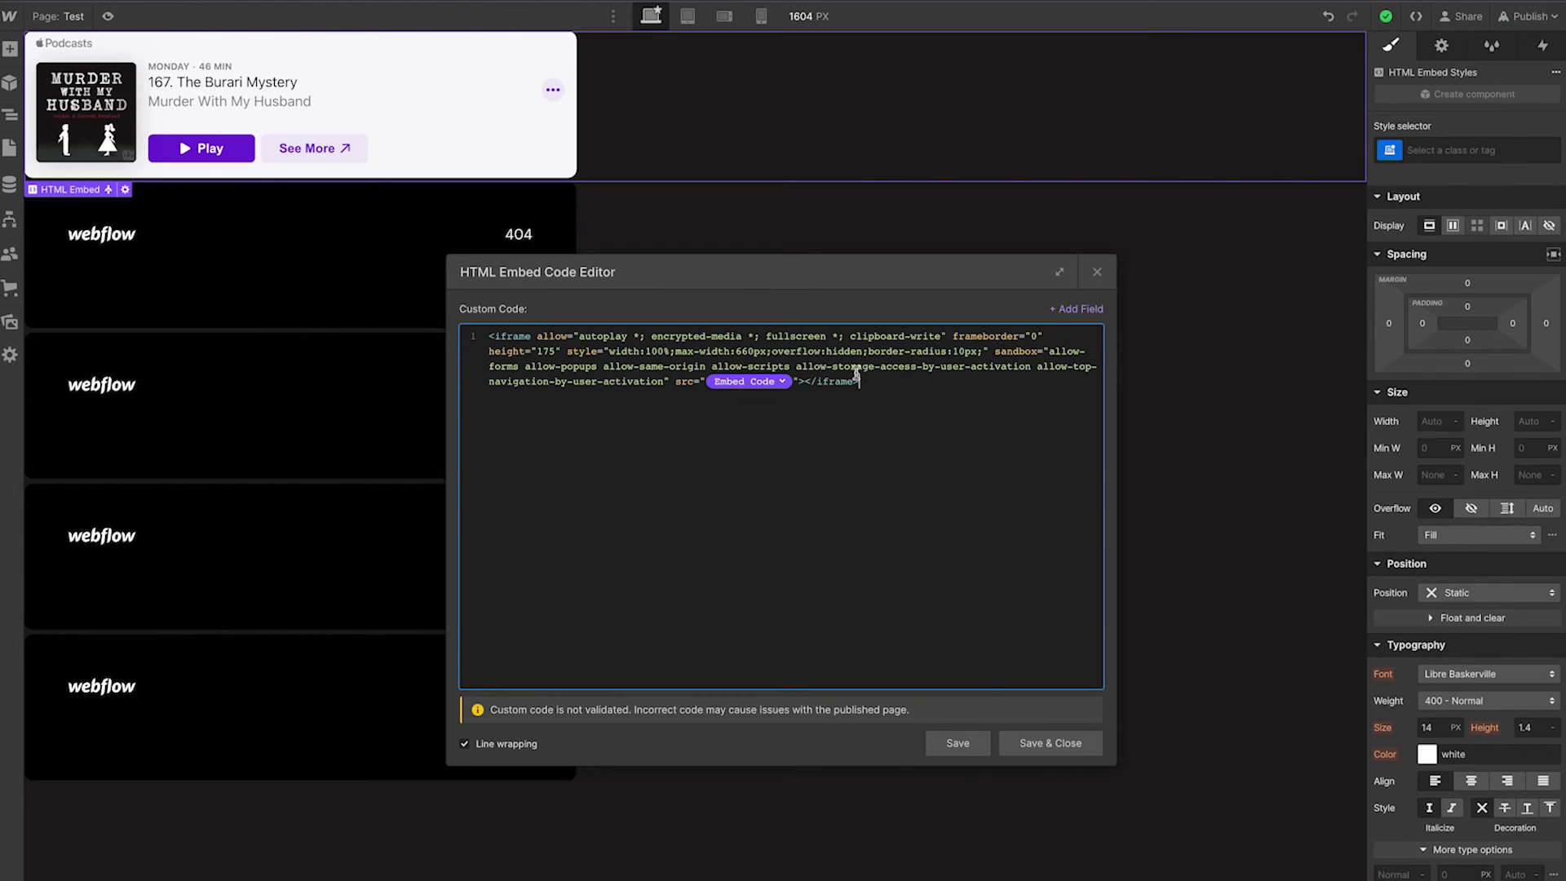
# - Check the embed's insertable collection fields, close the editor, and go to the Test Podcasts collection
pyautogui.click(1065, 312)
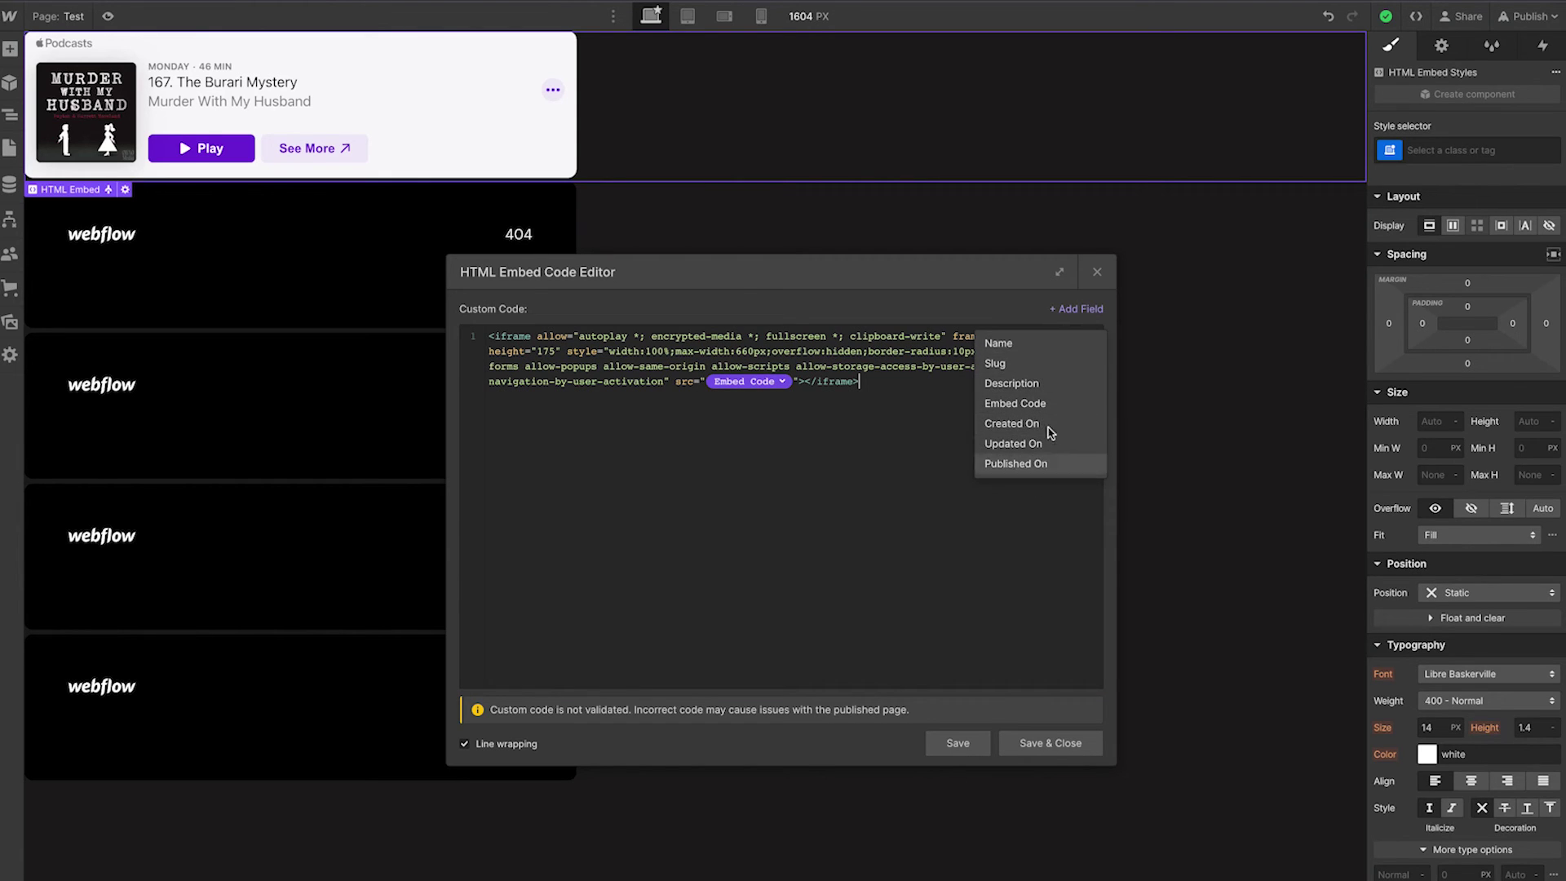
pyautogui.click(852, 494)
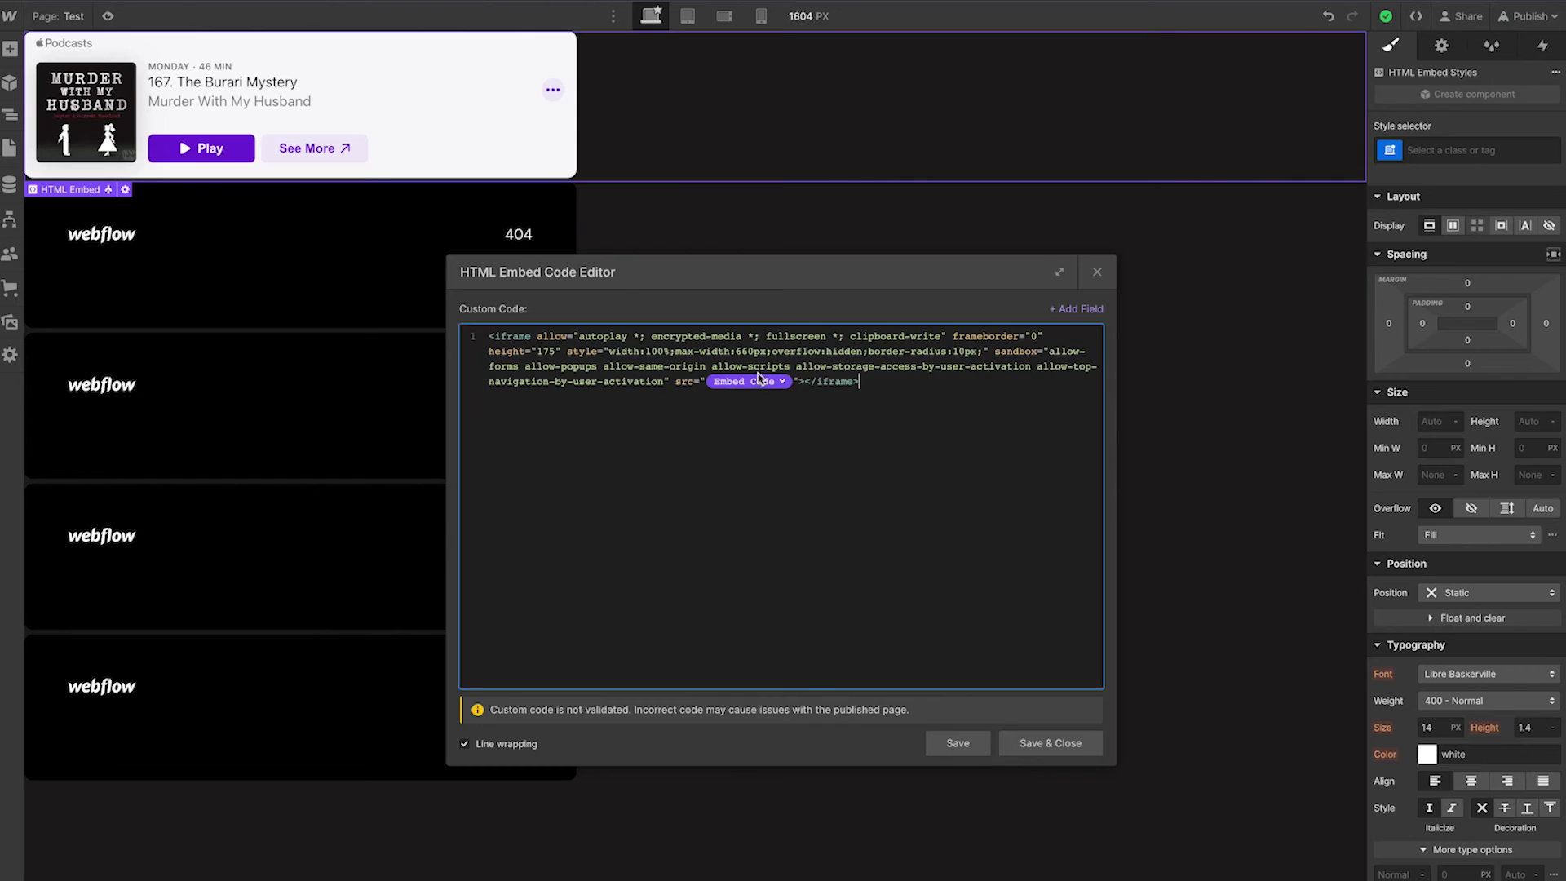
pyautogui.click(1097, 275)
pyautogui.click(9, 184)
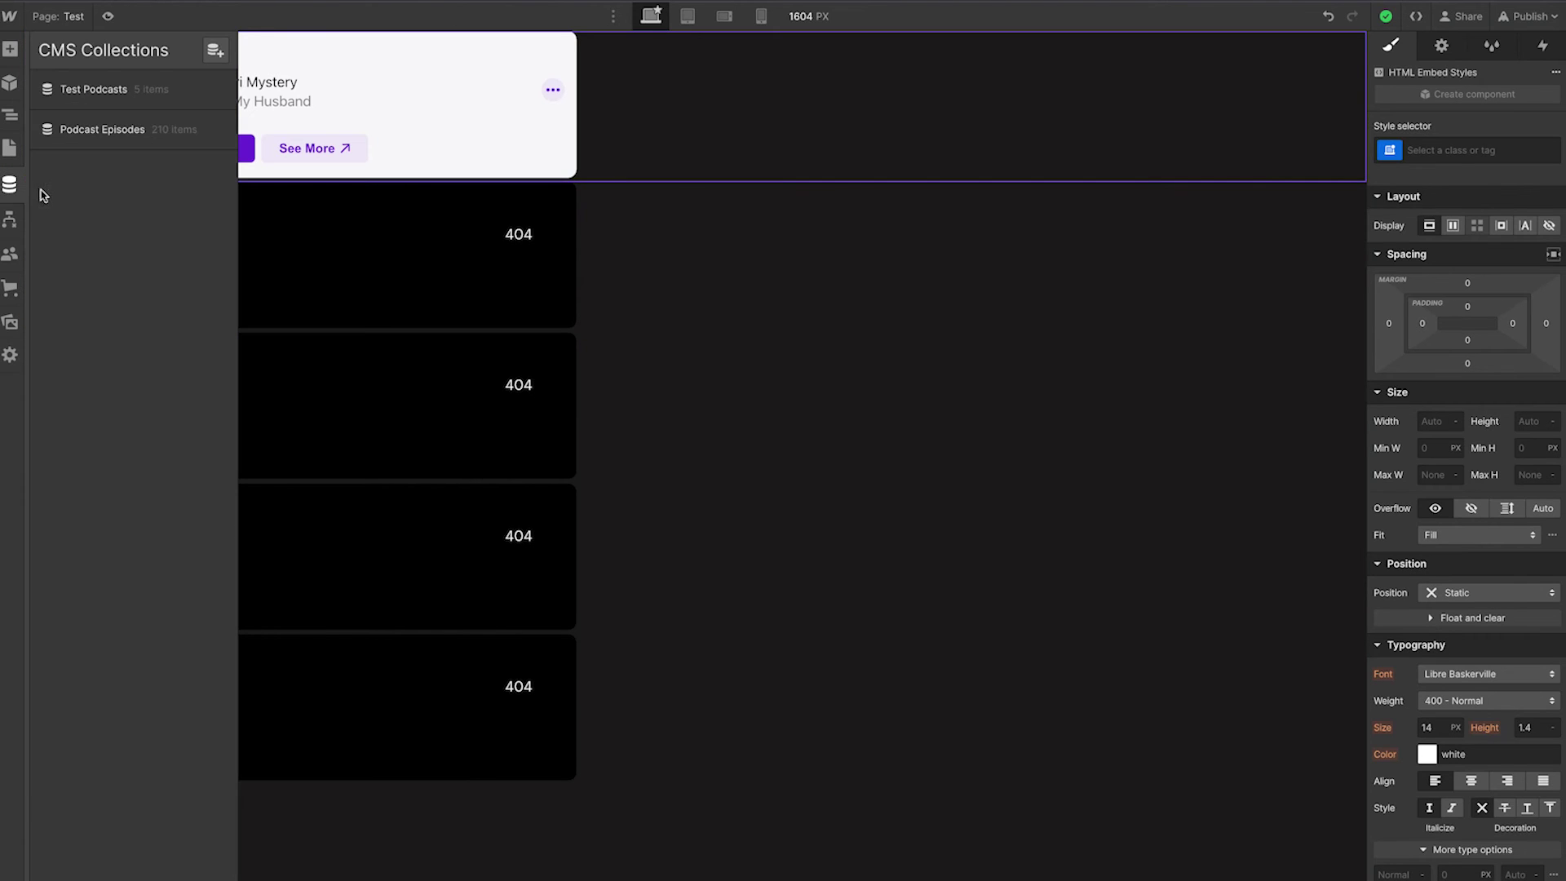
pyautogui.click(98, 90)
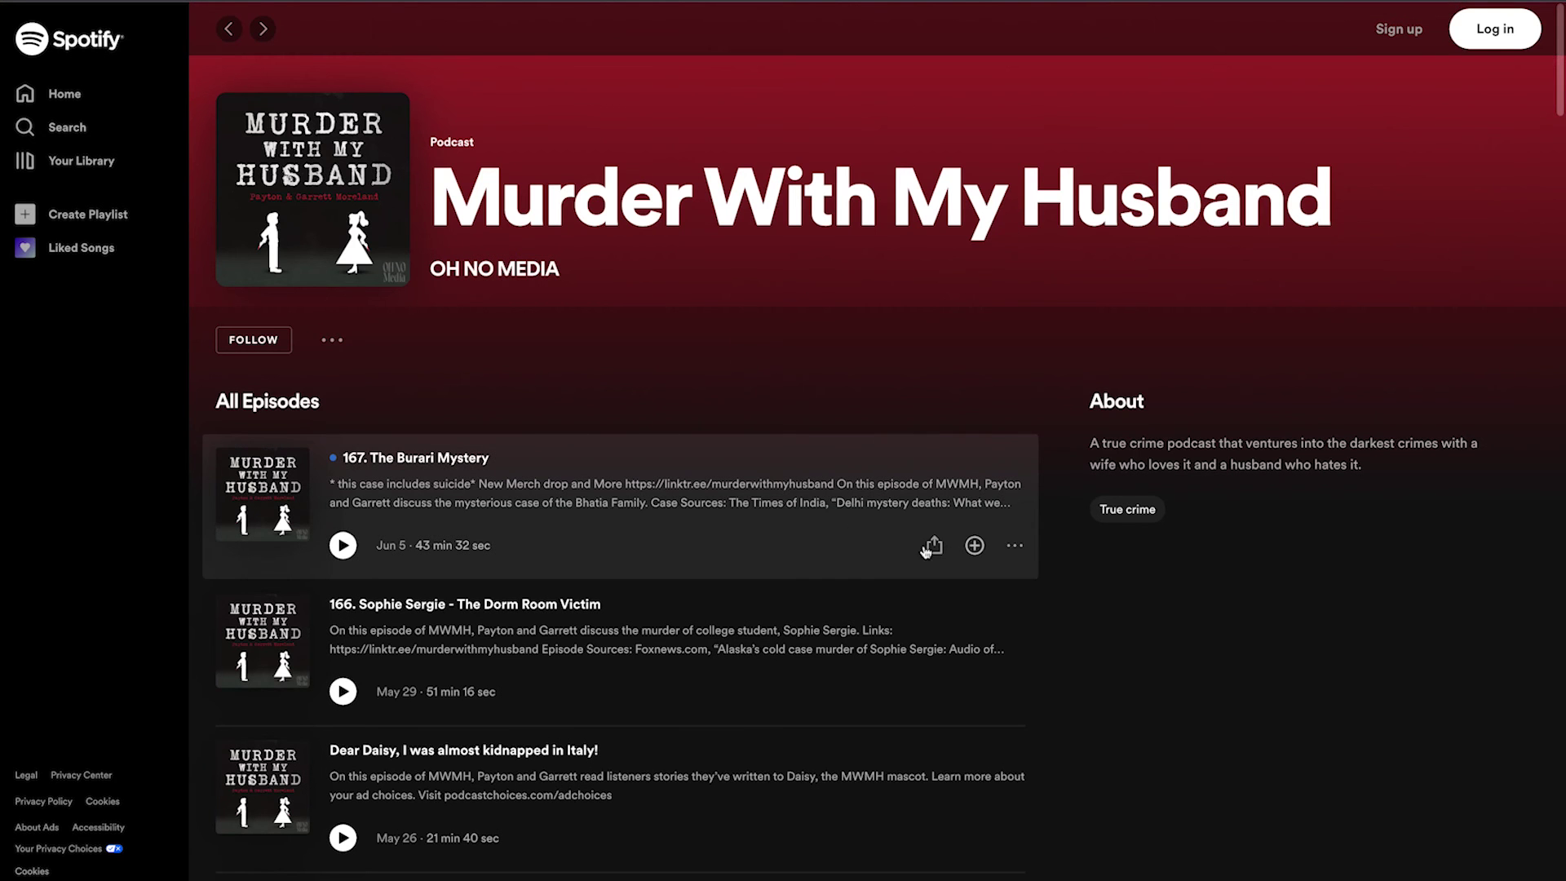
# - Reveal the Spotify embed code for episode 167 and select its src URL
pyautogui.click(1029, 553)
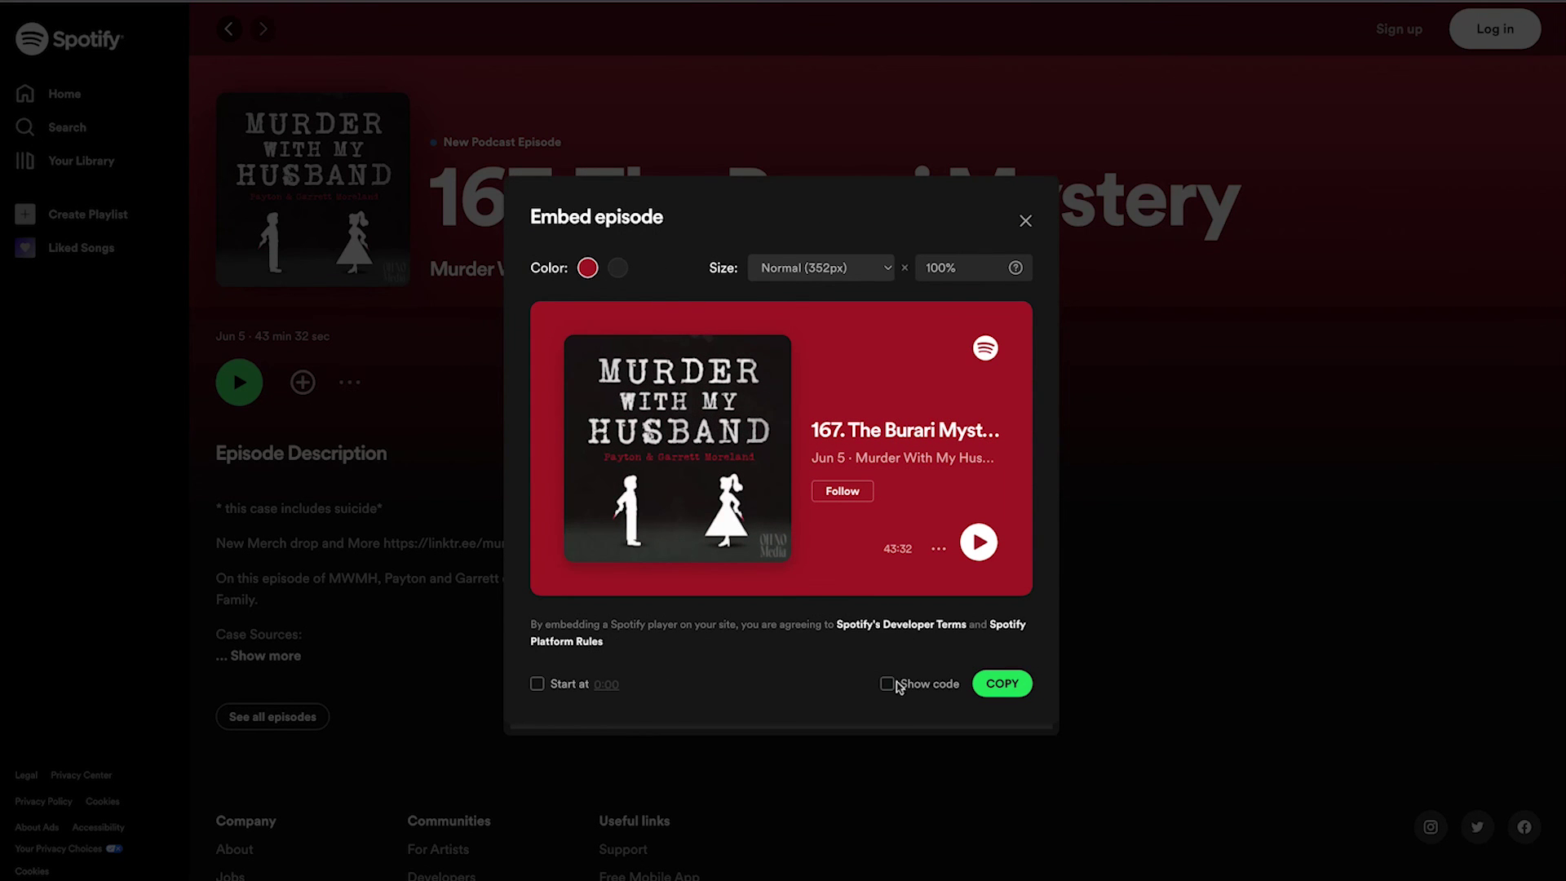
pyautogui.click(886, 683)
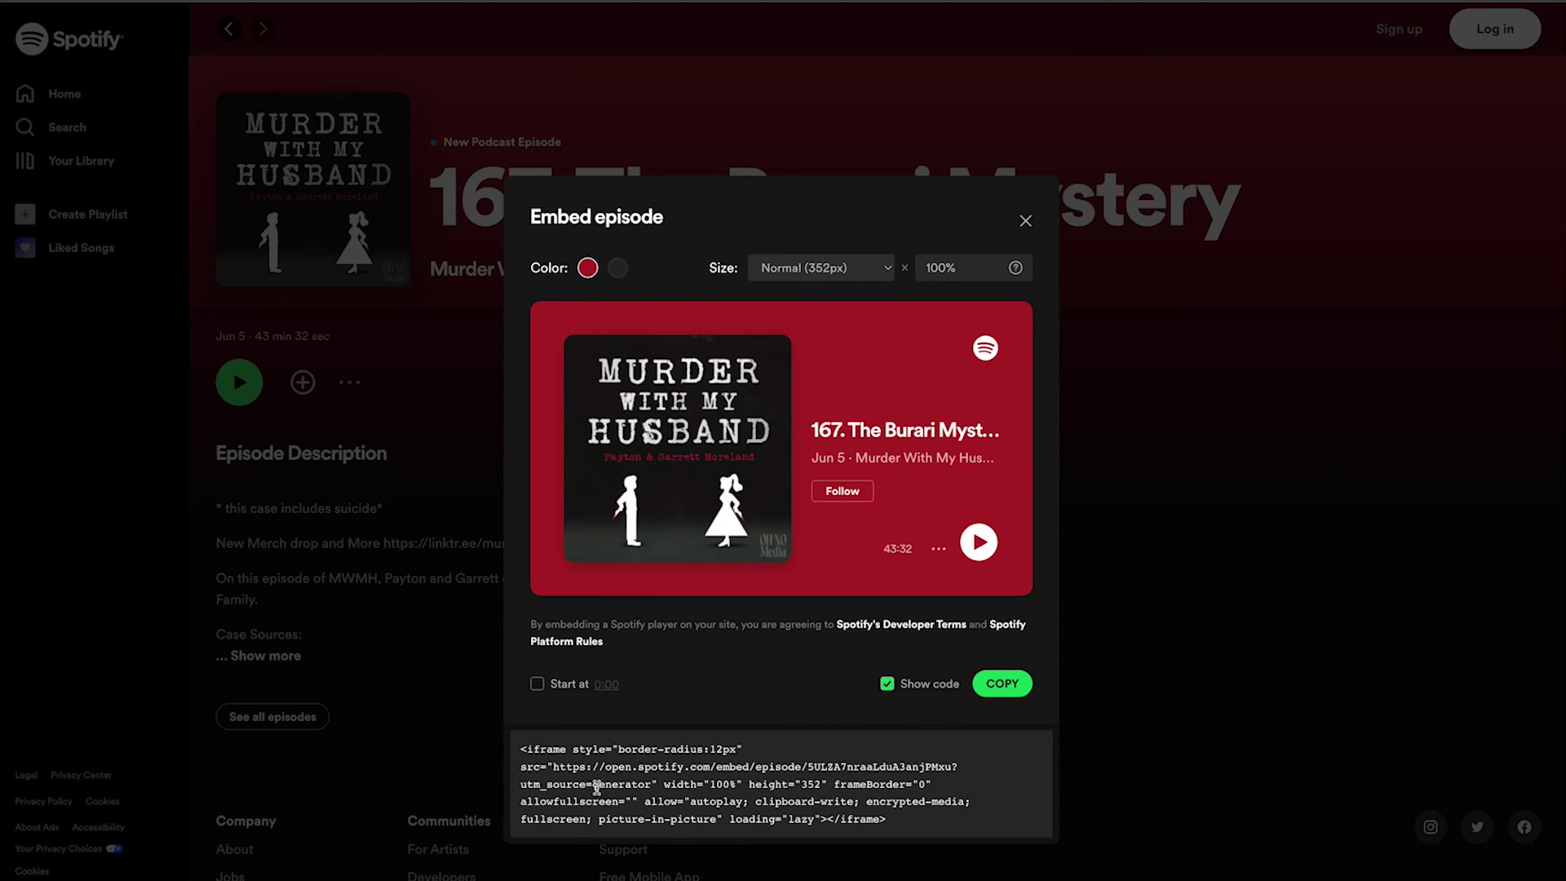
pyautogui.moveTo(553, 768); pyautogui.dragTo(650, 788)
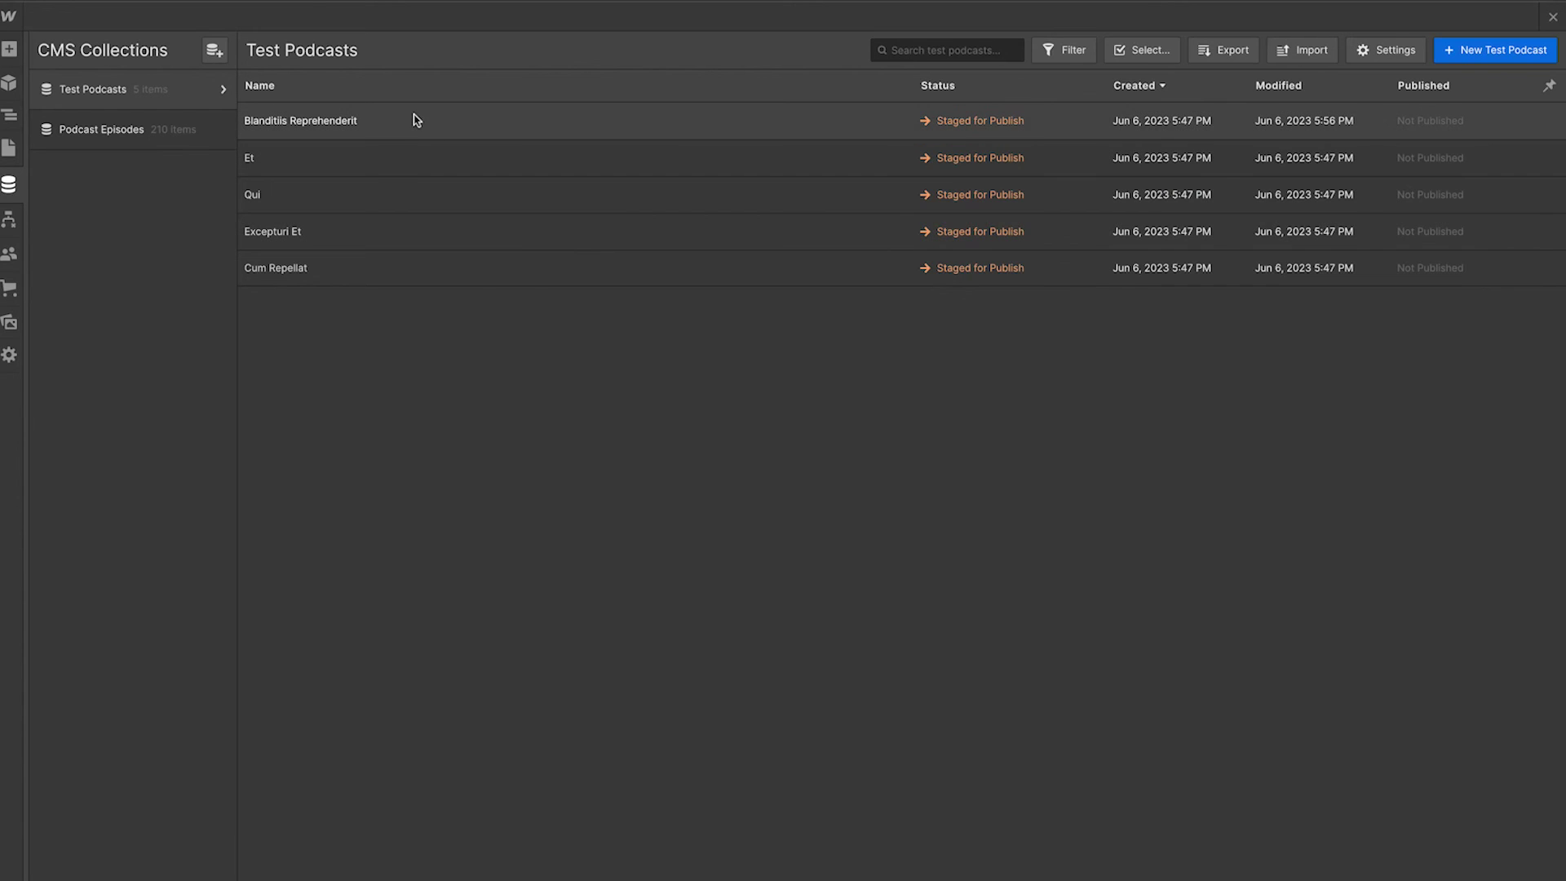
# - Replace the Blanditiis Reprehenderit Embed Code with the Spotify embed URL and save the item
pyautogui.click(418, 120)
pyautogui.tripleClick(637, 392)
pyautogui.hotkey('ctrl', 'v')
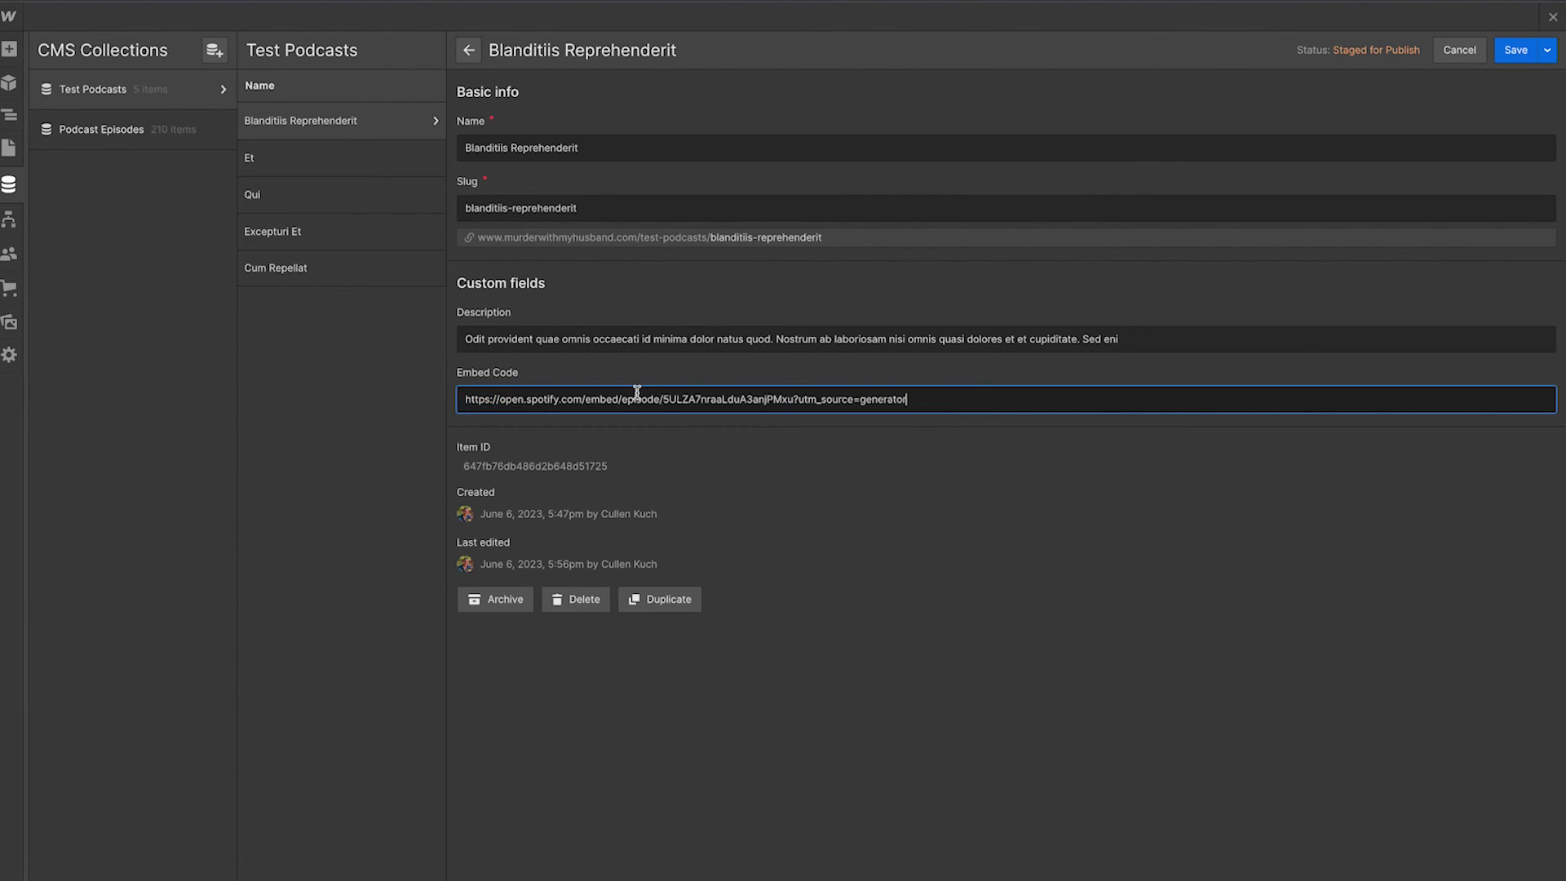
pyautogui.click(1515, 50)
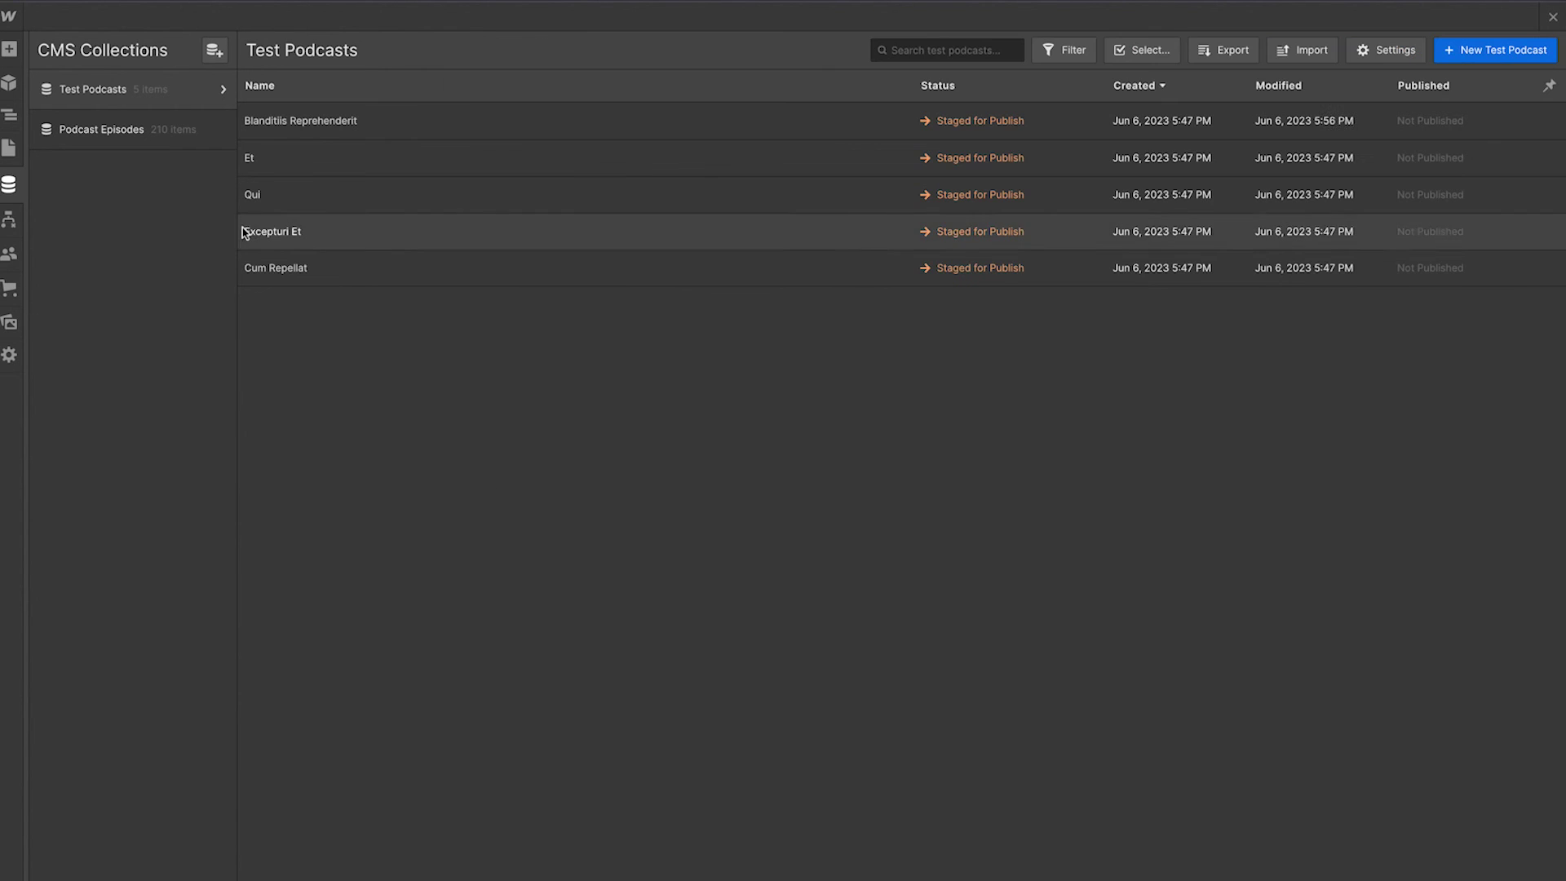
# - Return to the Test page canvas, select the third embed block, and open the CMS collections
pyautogui.click(9, 148)
pyautogui.click(852, 375)
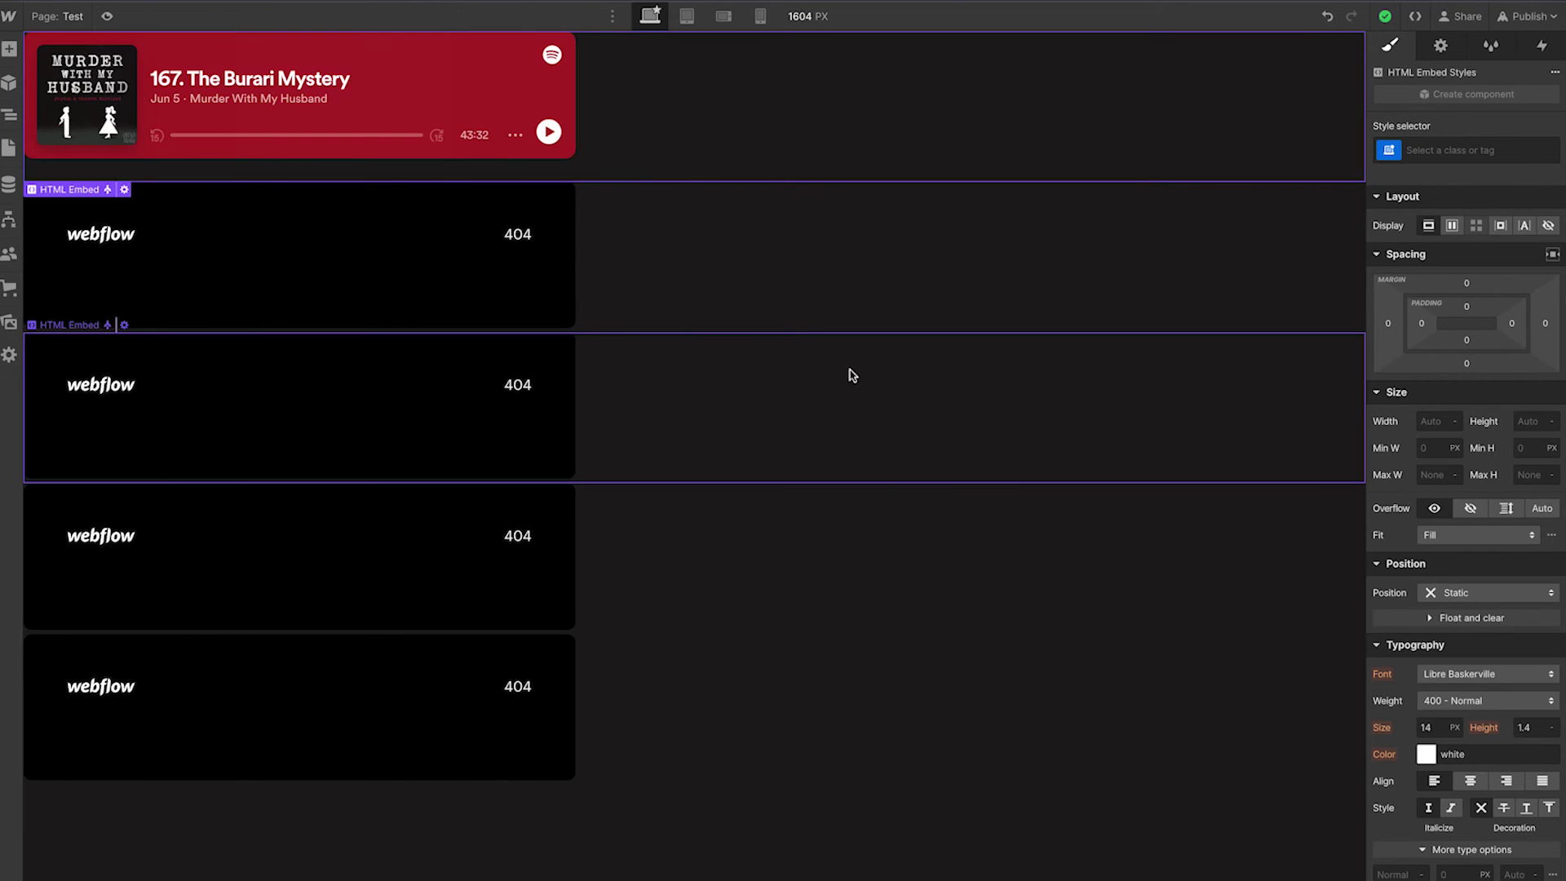
pyautogui.click(852, 375)
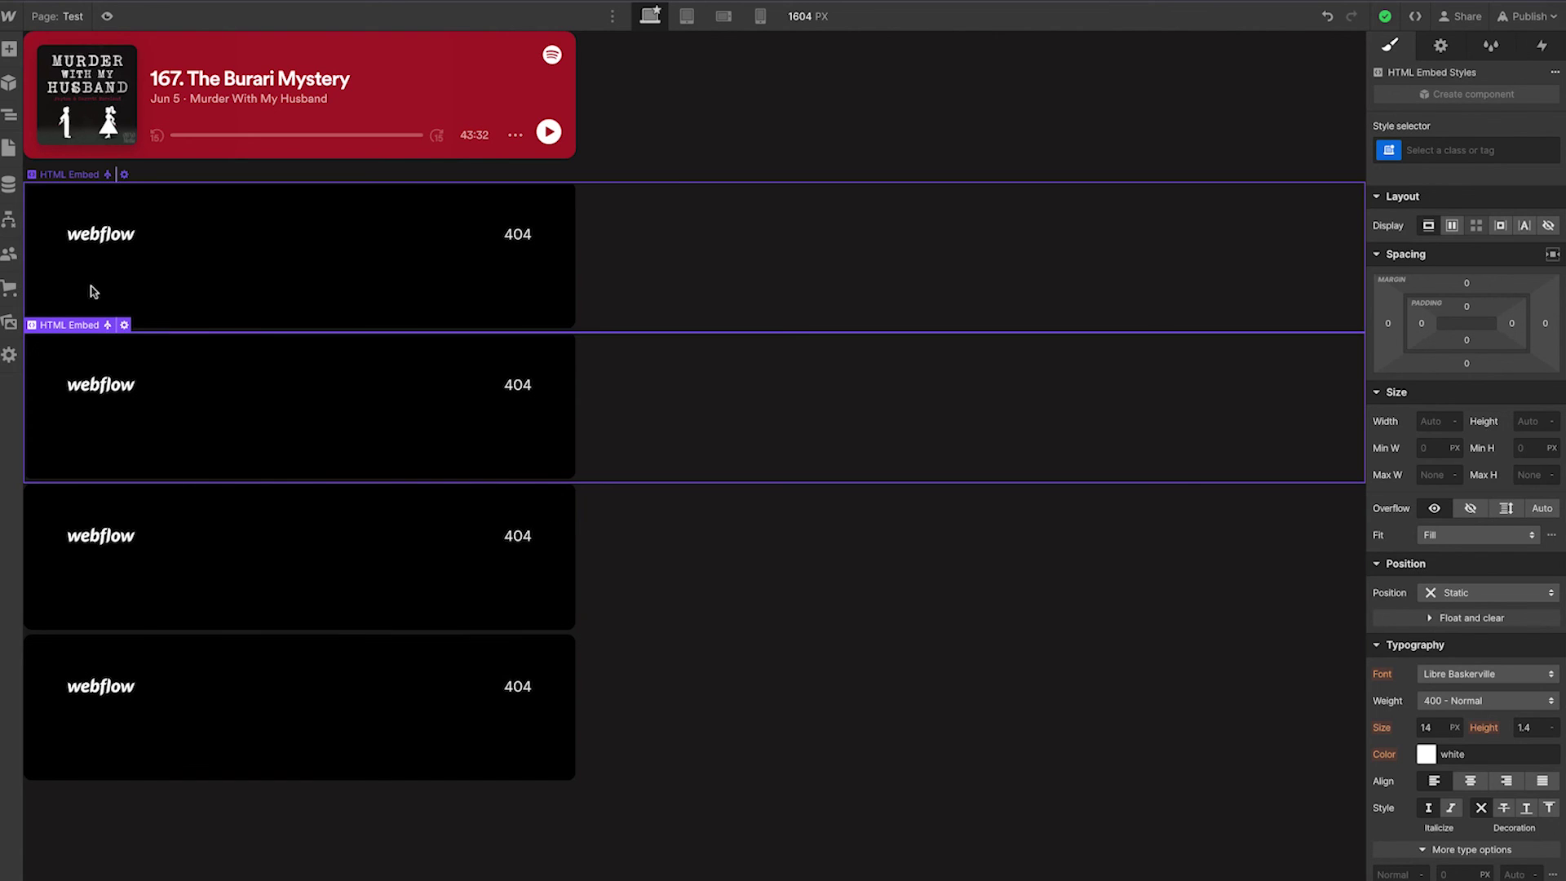
pyautogui.click(10, 194)
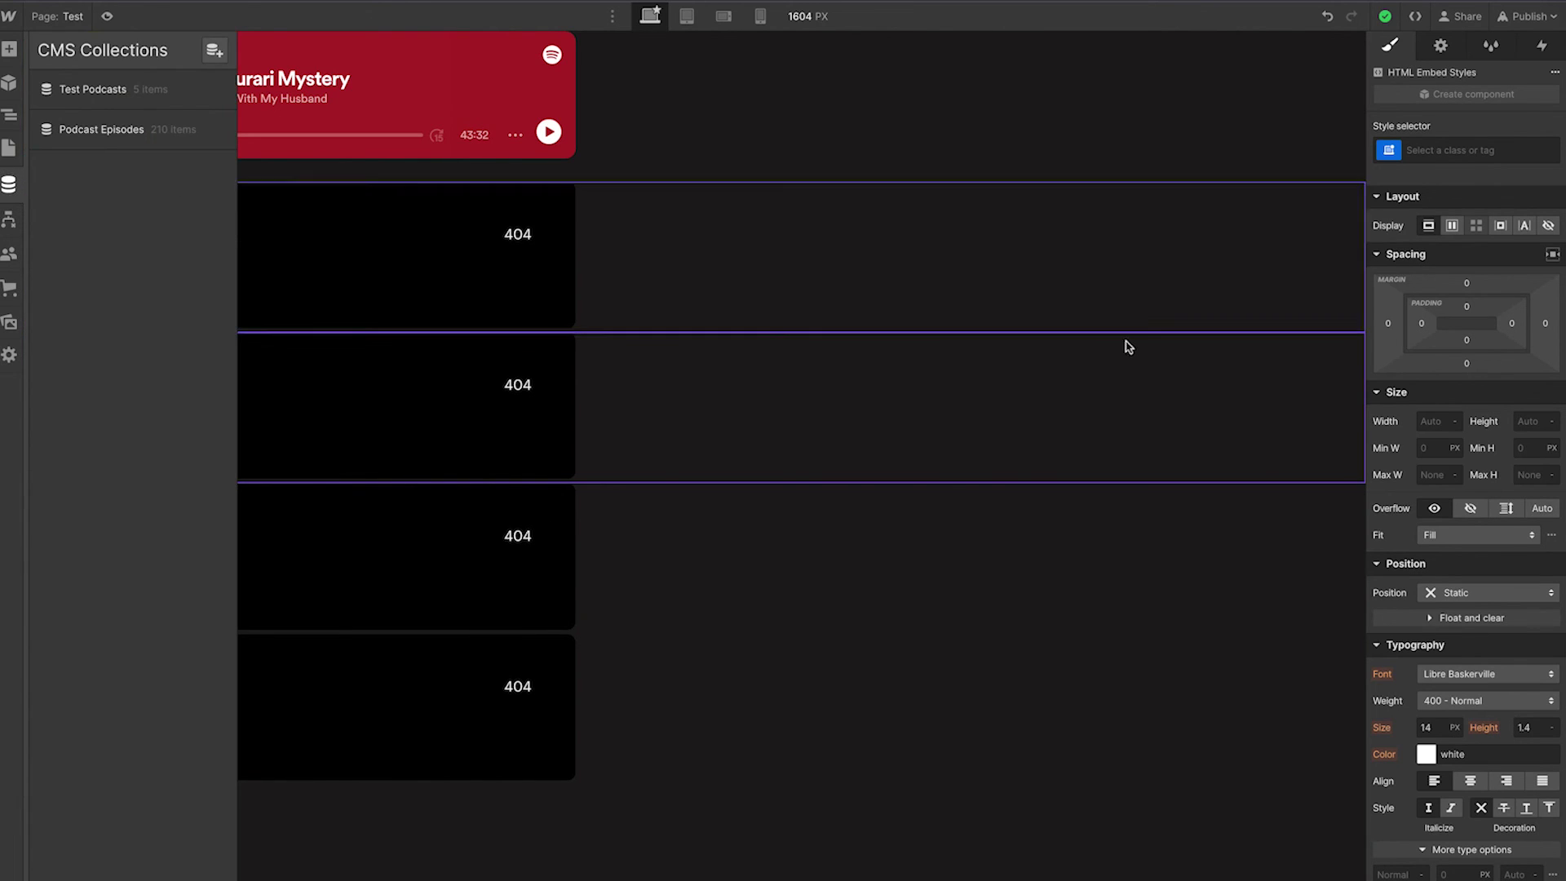
pyautogui.click(1200, 563)
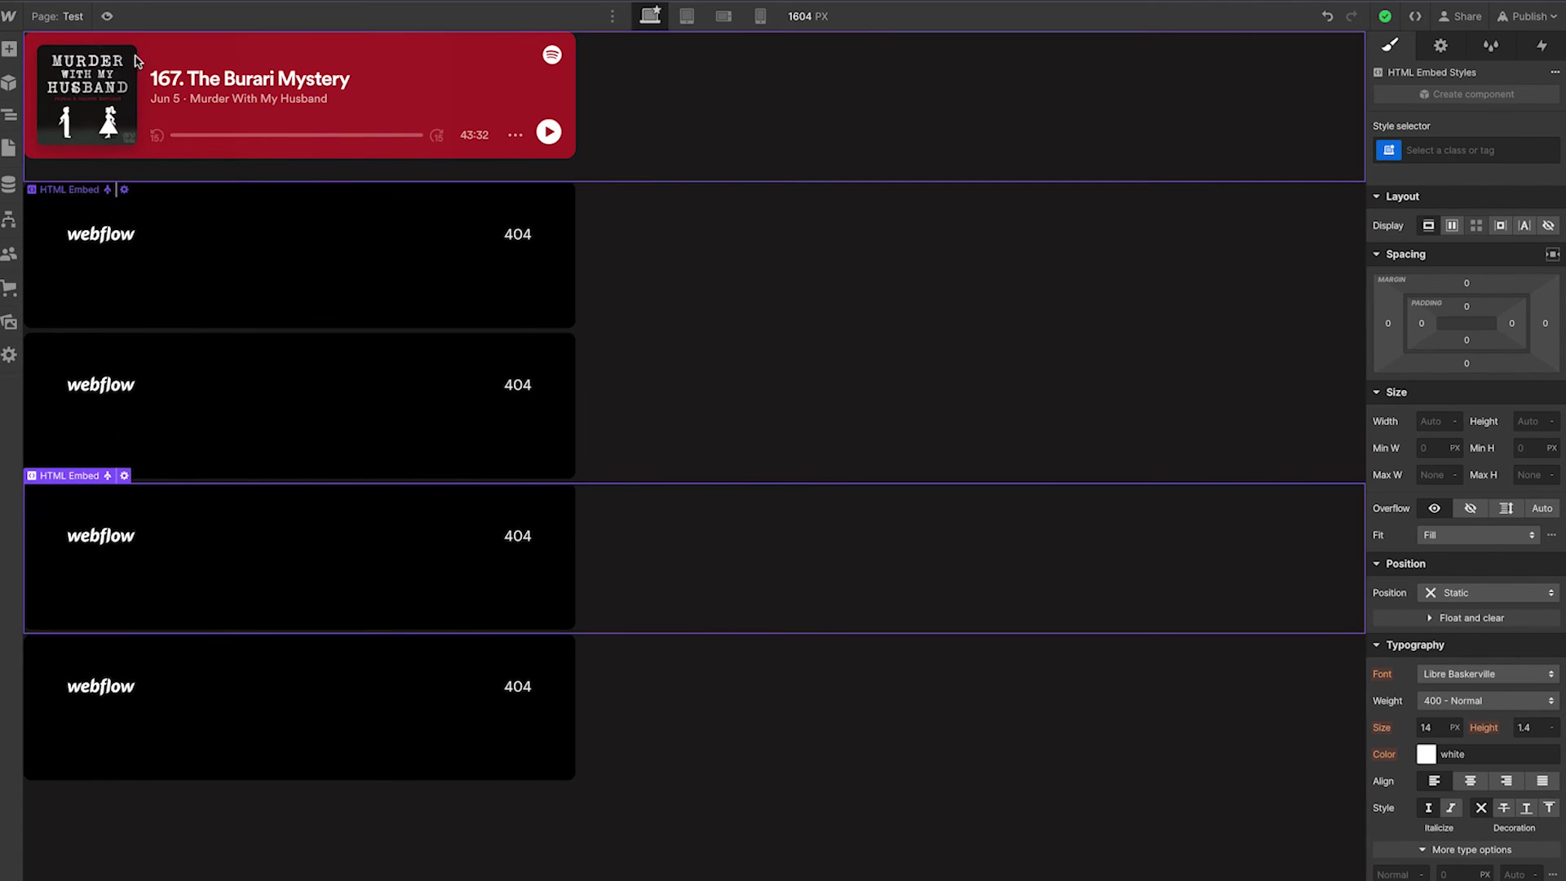
pyautogui.click(75, 69)
pyautogui.click(124, 189)
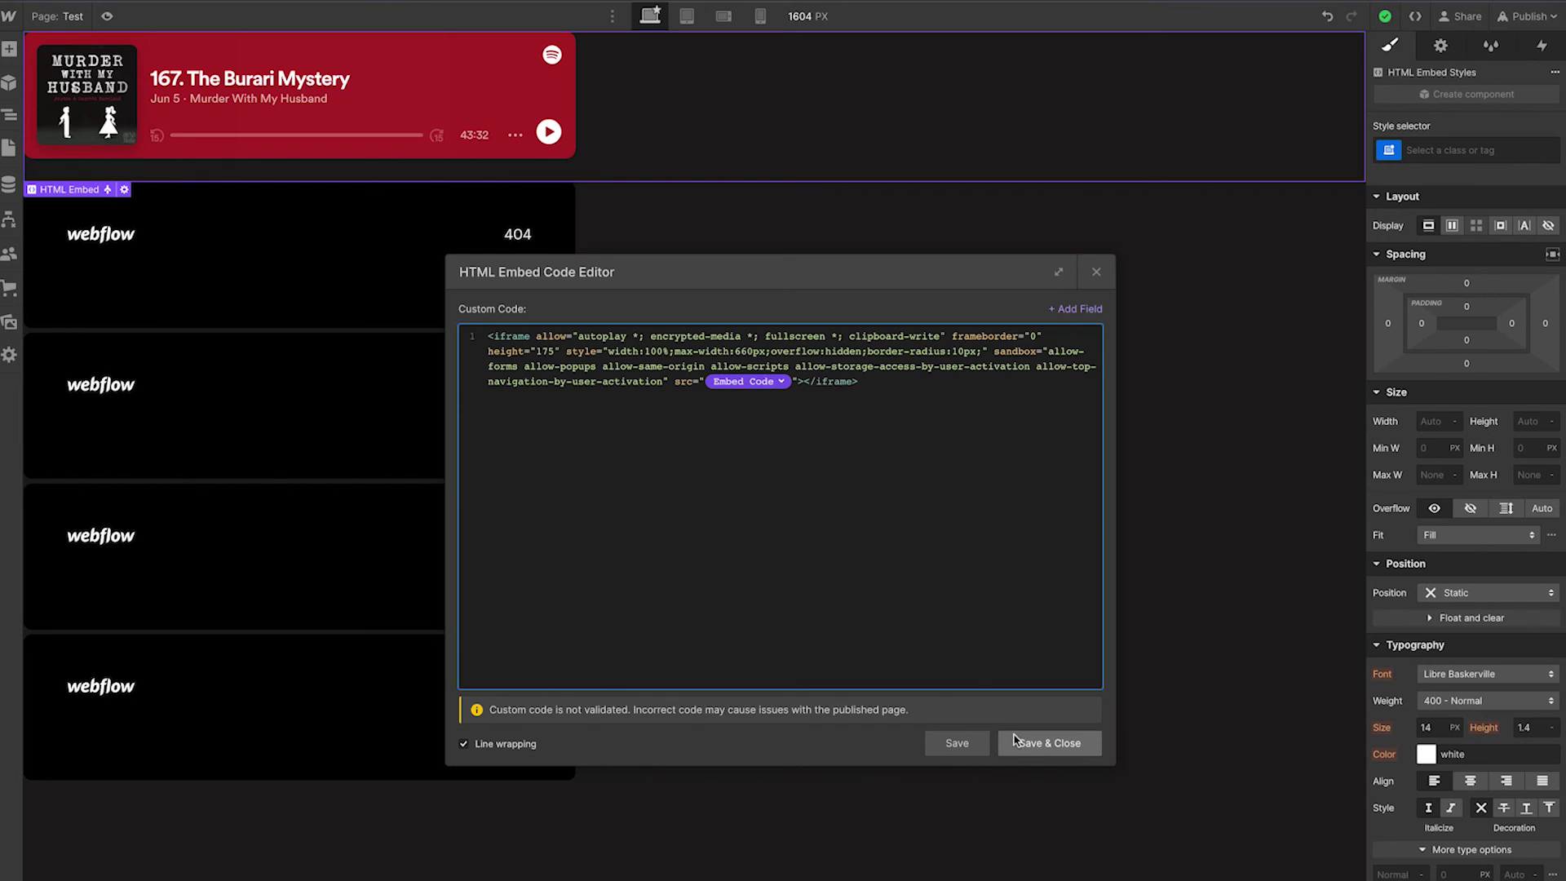
pyautogui.click(1098, 273)
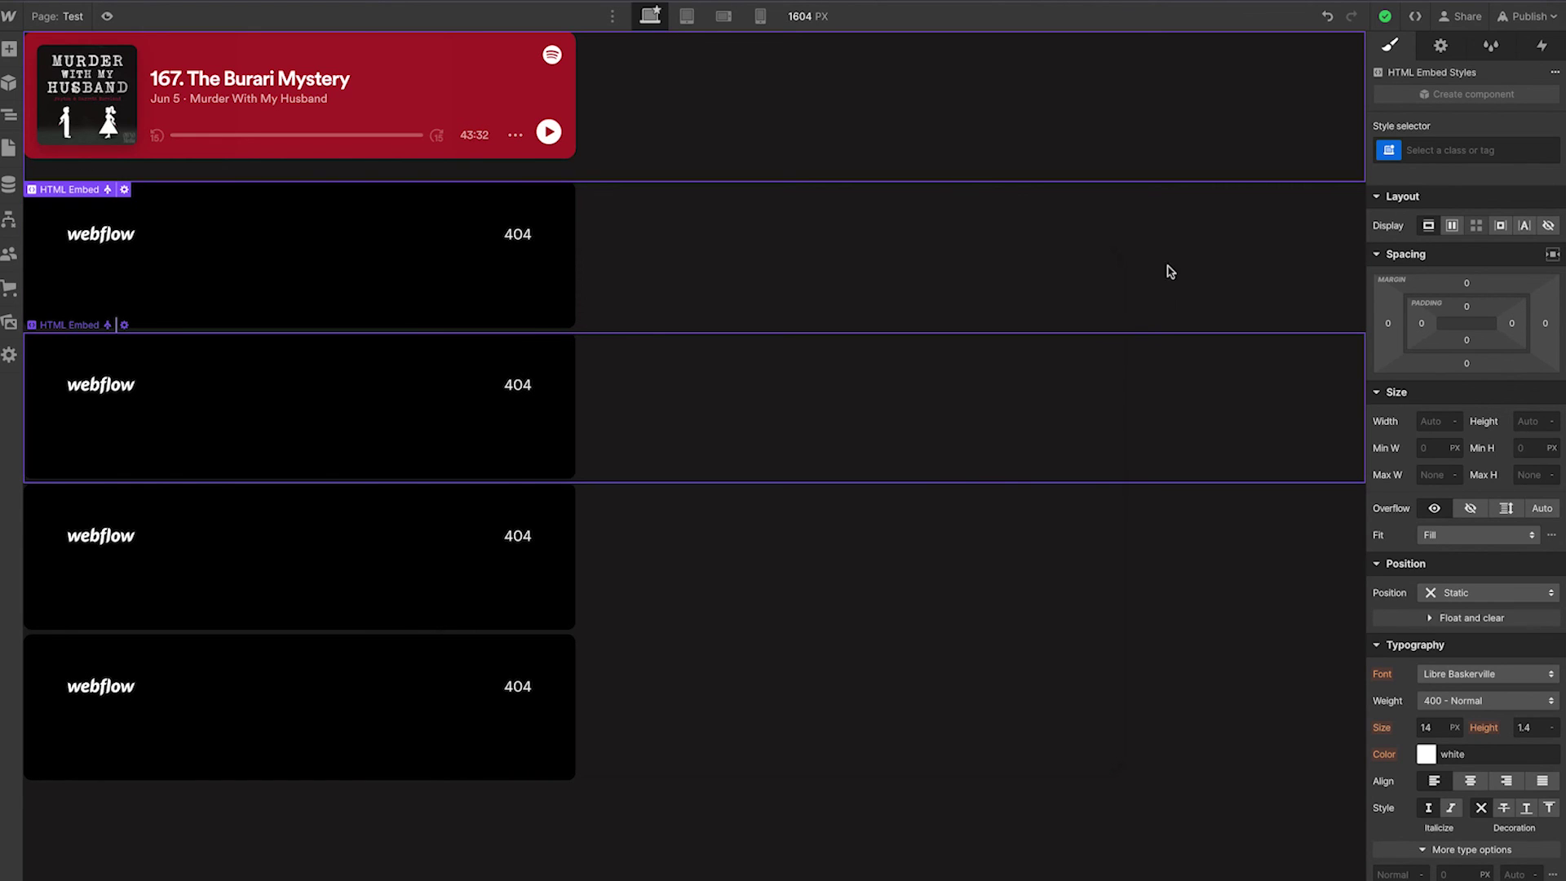